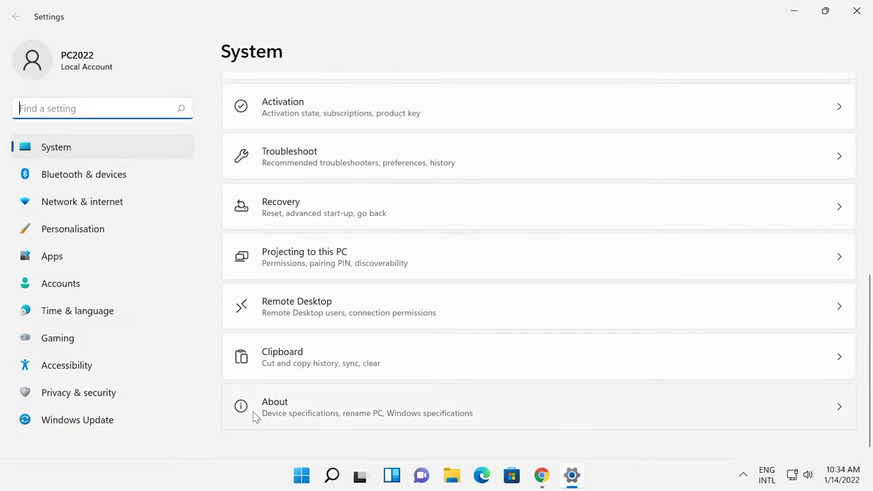
Turn on system protection for Local Disk (C:) with maximum disk usage set to 17% (10.08 GB).
left_click(274, 414)
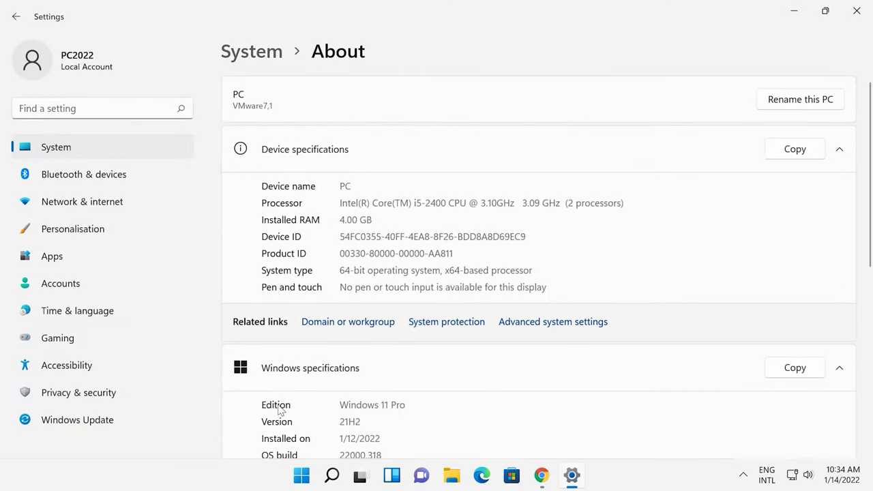
left_click(435, 330)
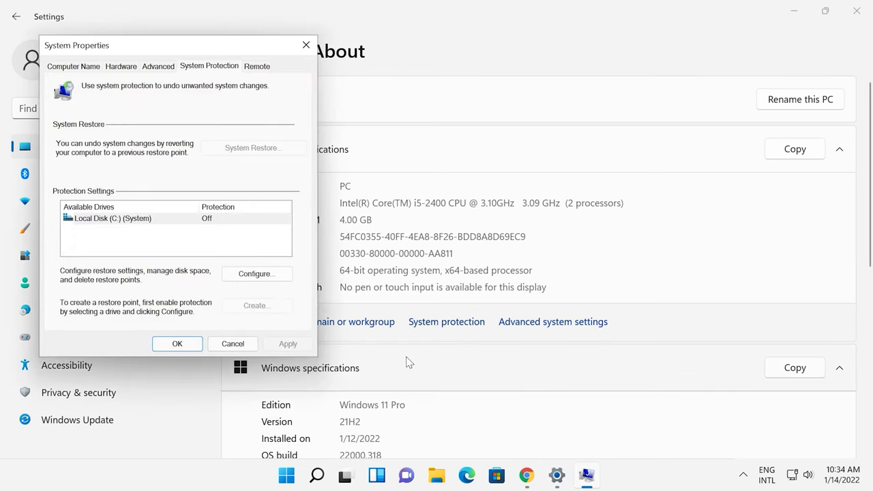
left_click(113, 219)
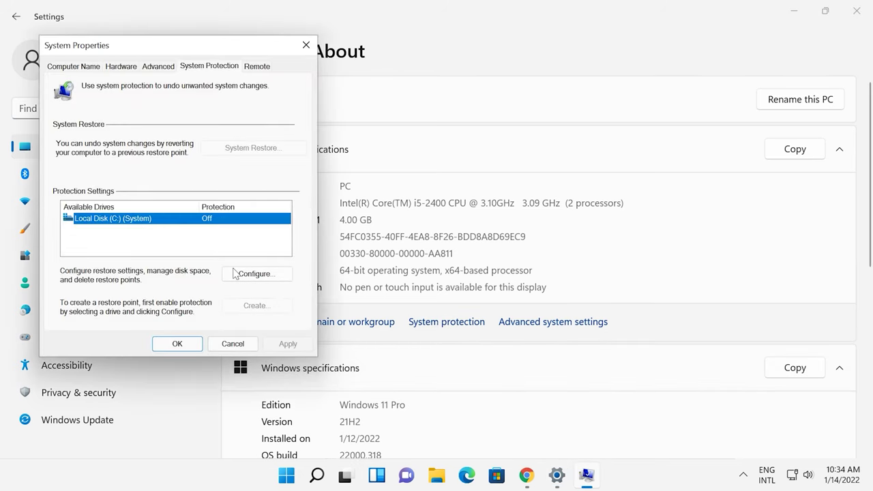
left_click(257, 275)
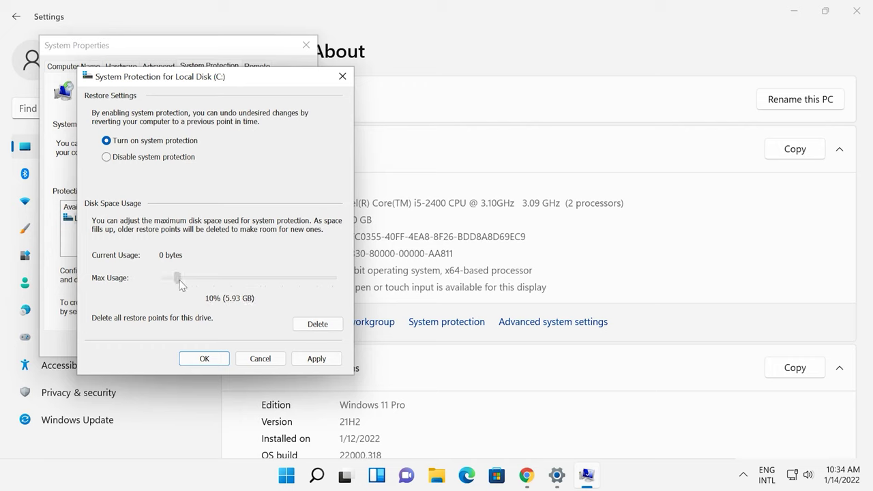
left_click_drag(184, 280, 190, 281)
left_click(330, 363)
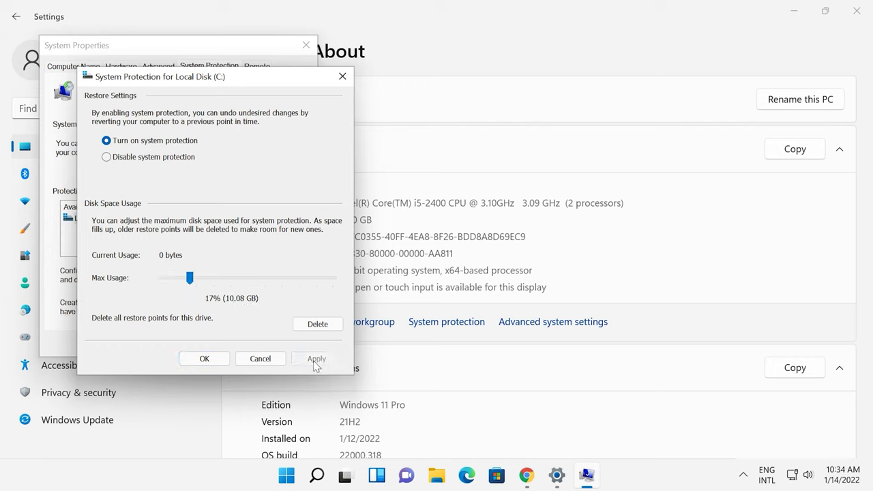
left_click(205, 359)
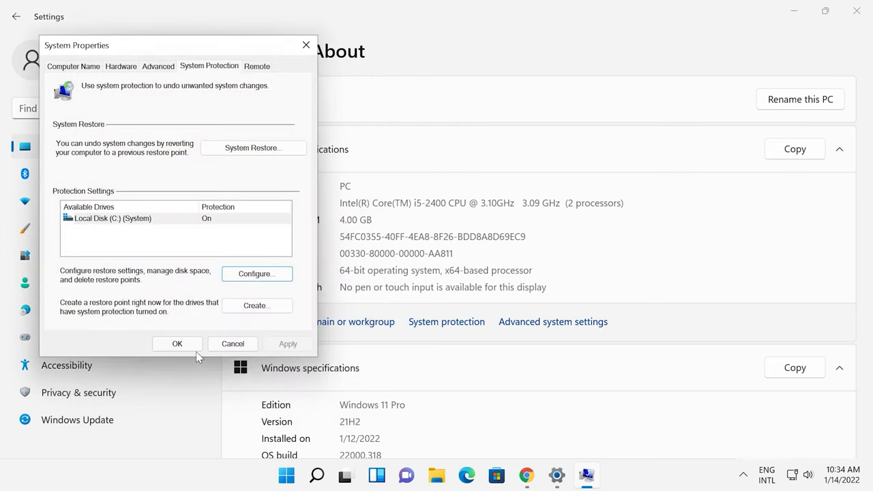
Create a restore point described as "backup" and close the system properties and settings windows.
left_click(258, 309)
type("backup")
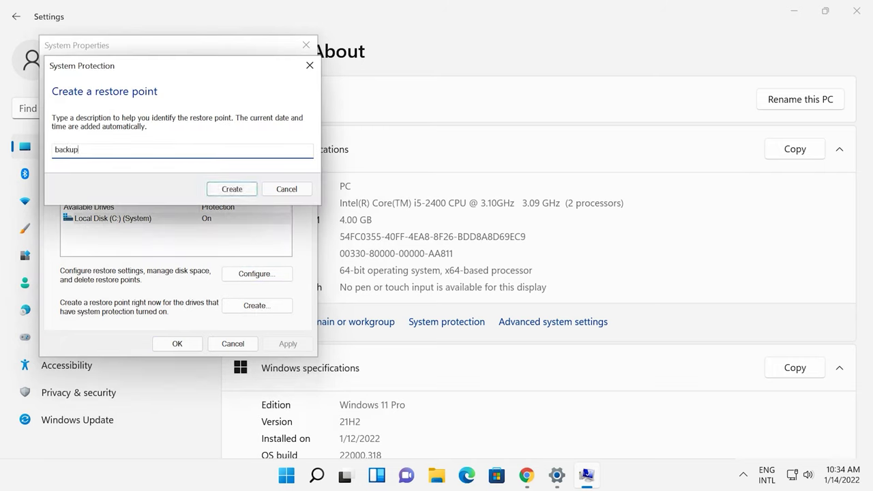
left_click(236, 190)
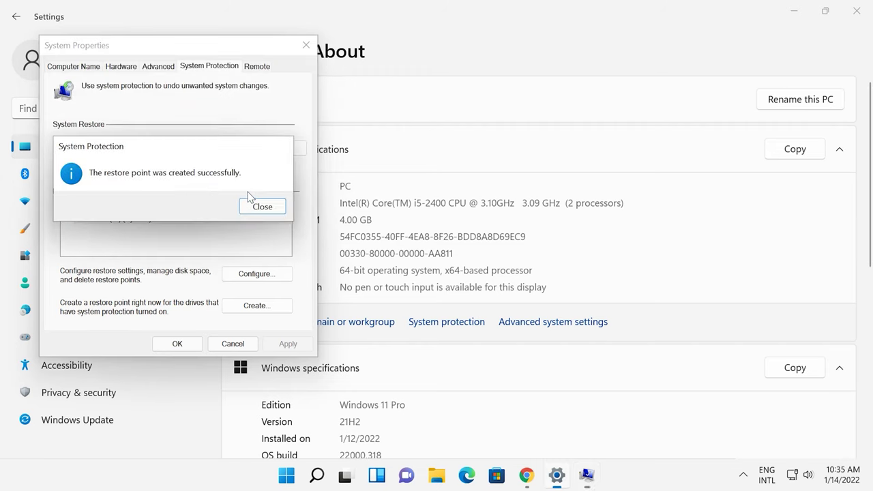
left_click(263, 206)
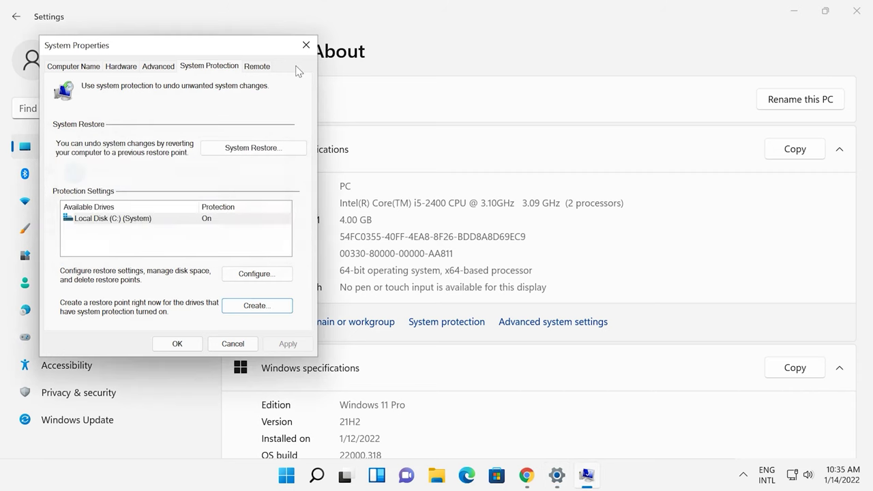
left_click(306, 45)
left_click(857, 11)
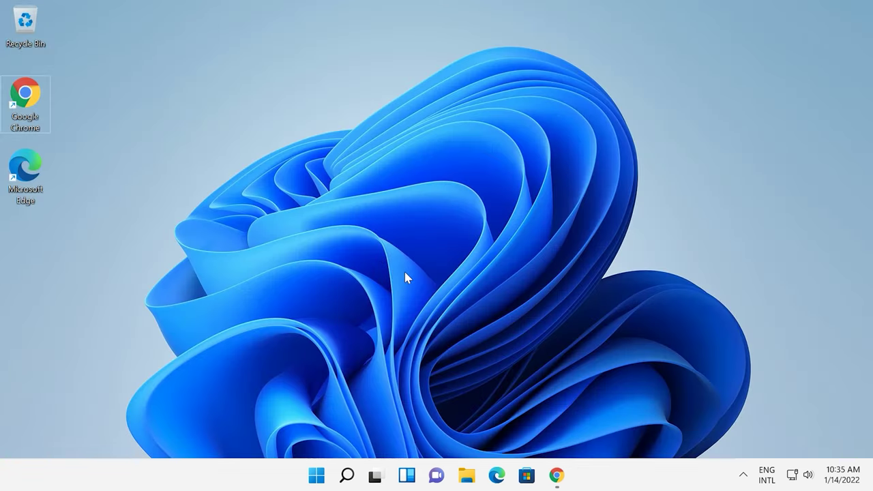
Hide all icons on the desktop.
right_click(405, 278)
mouse_move(464, 117)
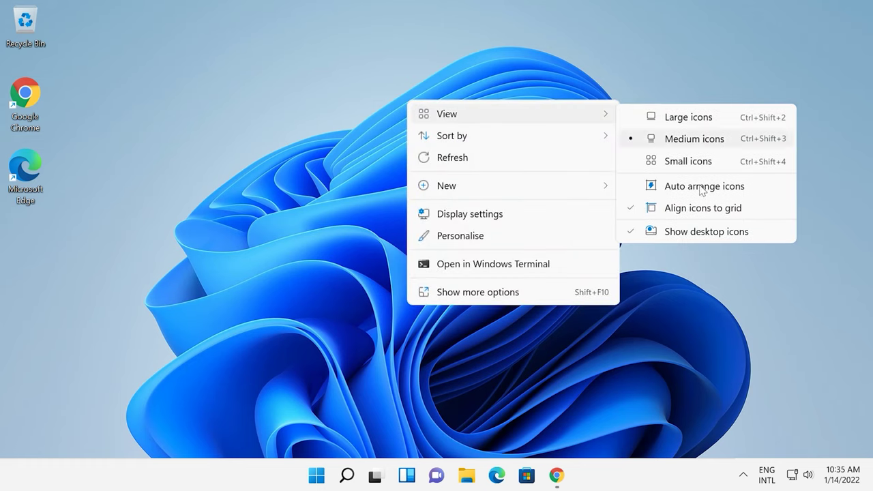
left_click(699, 235)
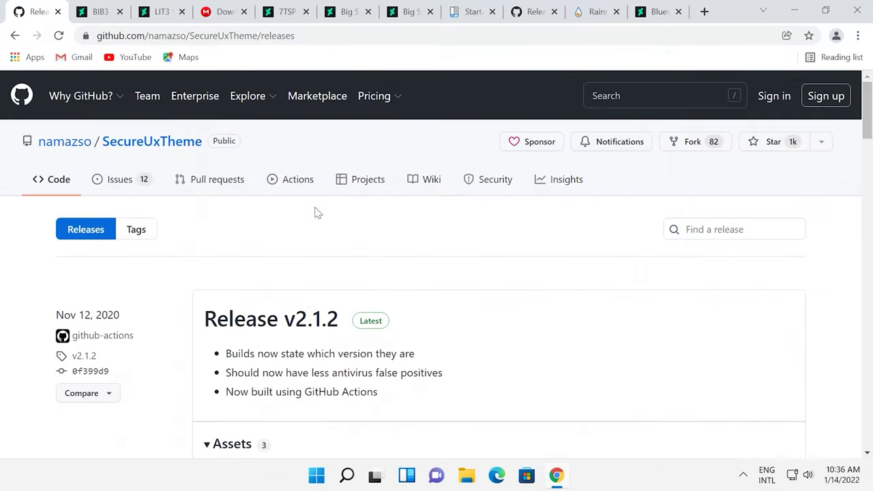
Download ThemeTool.exe from the SecureUxTheme v2.1.2 release on GitHub and show the file in its folder.
key("ctrl+l")
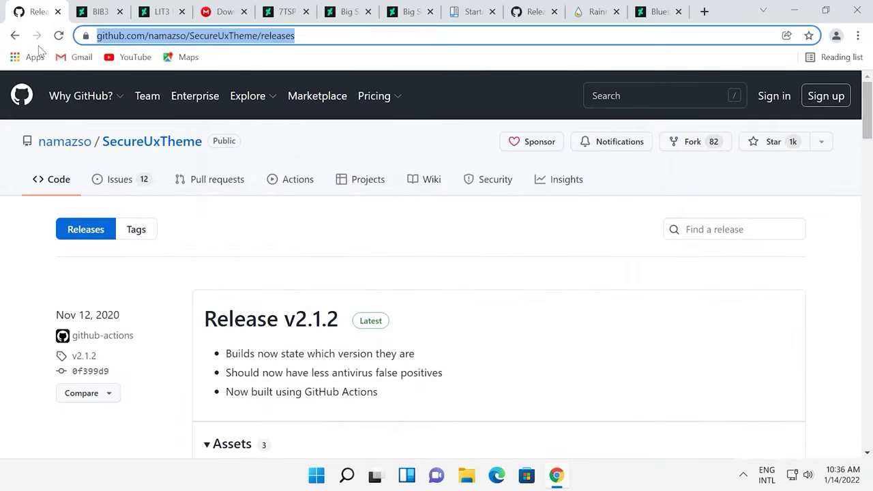
left_click(375, 42)
scroll(381, 200, "down", 2)
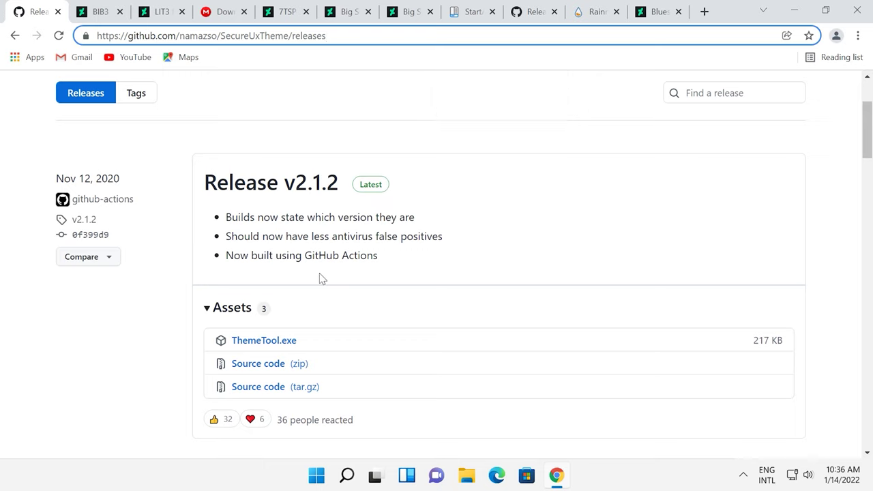
left_click(271, 344)
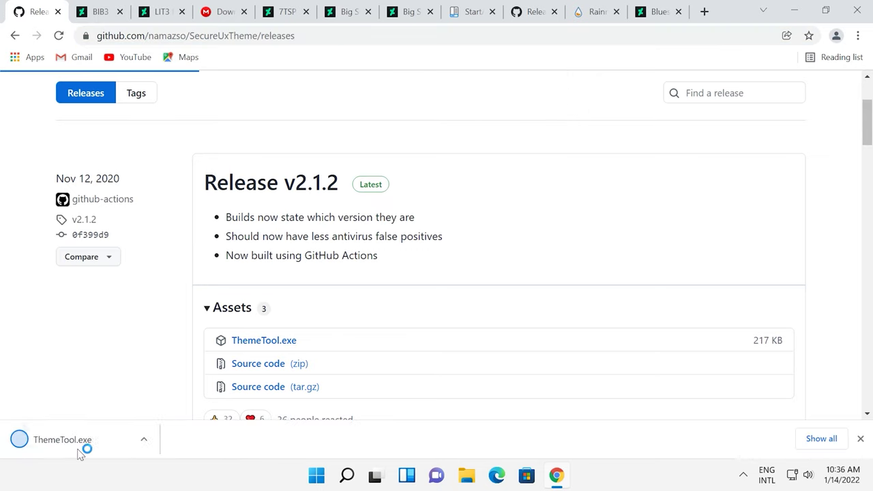
right_click(83, 447)
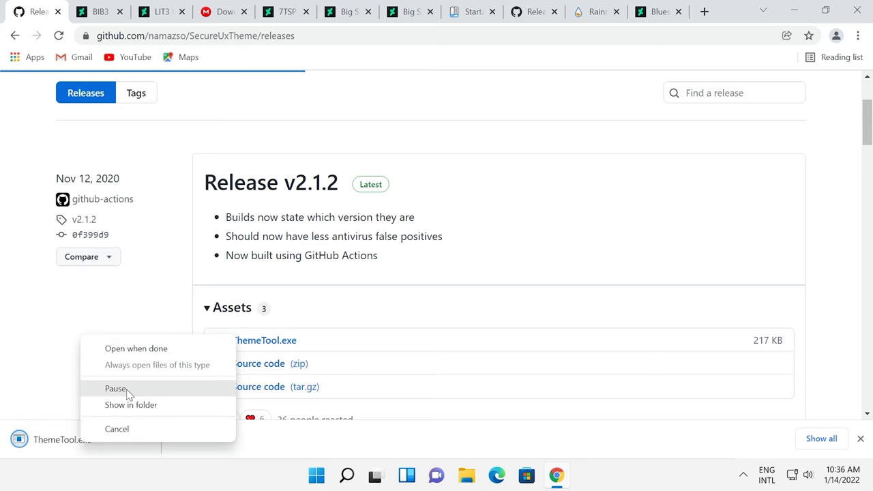
left_click(134, 409)
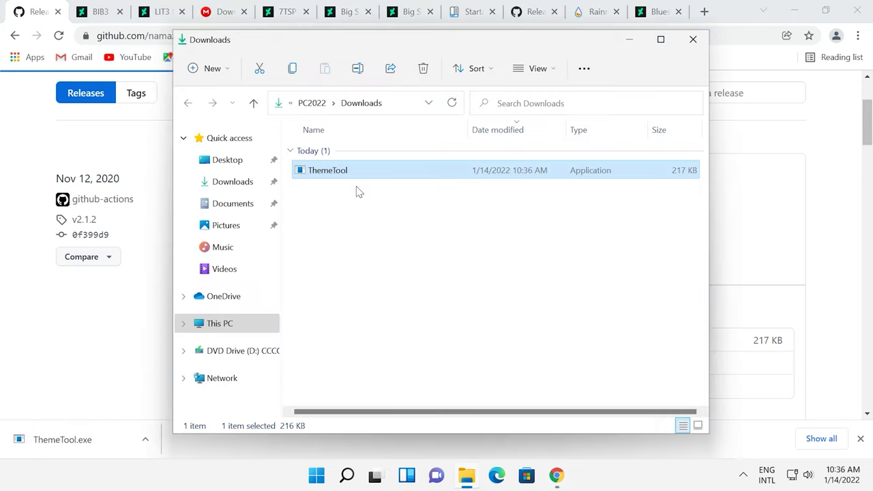
Copy ThemeTool from Downloads into the root of Local Disk (C:), granting administrator permission.
right_click(350, 174)
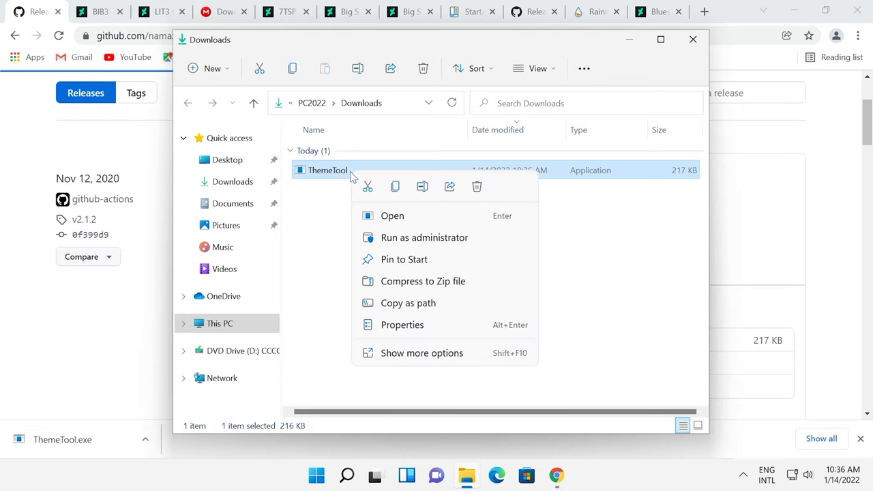
left_click(395, 186)
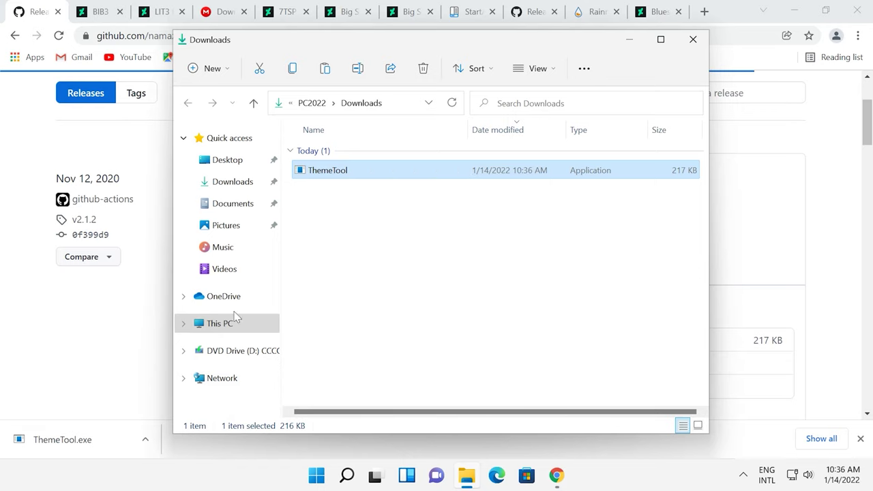
left_click(183, 324)
left_click(234, 384)
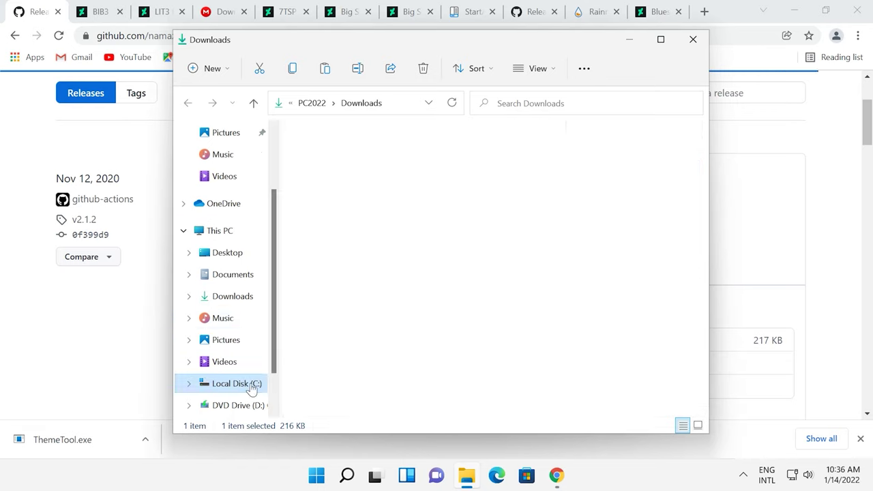
right_click(354, 310)
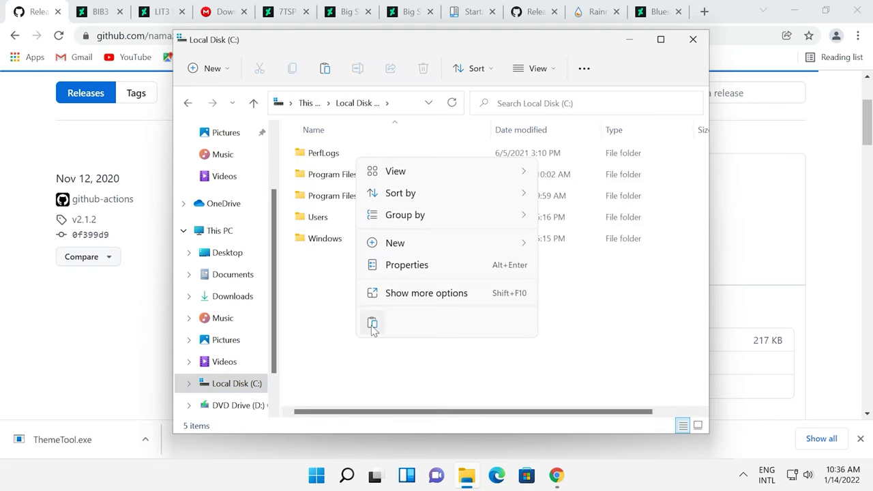
left_click(373, 325)
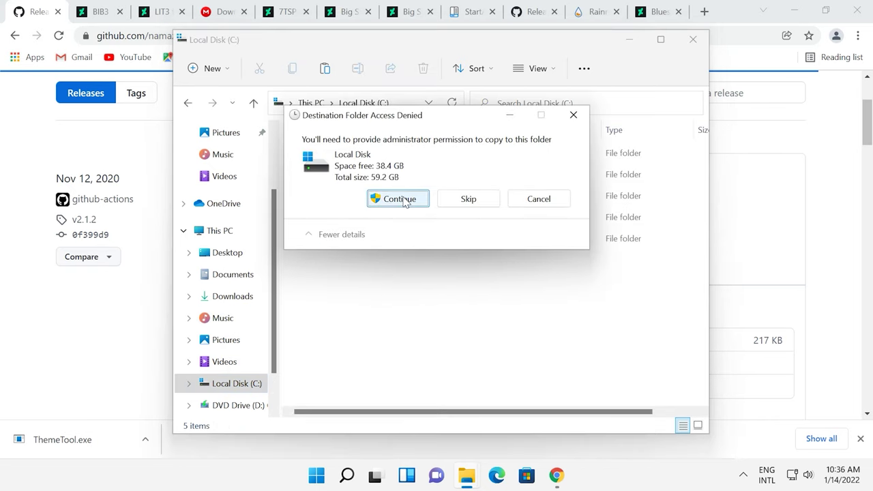
left_click(406, 202)
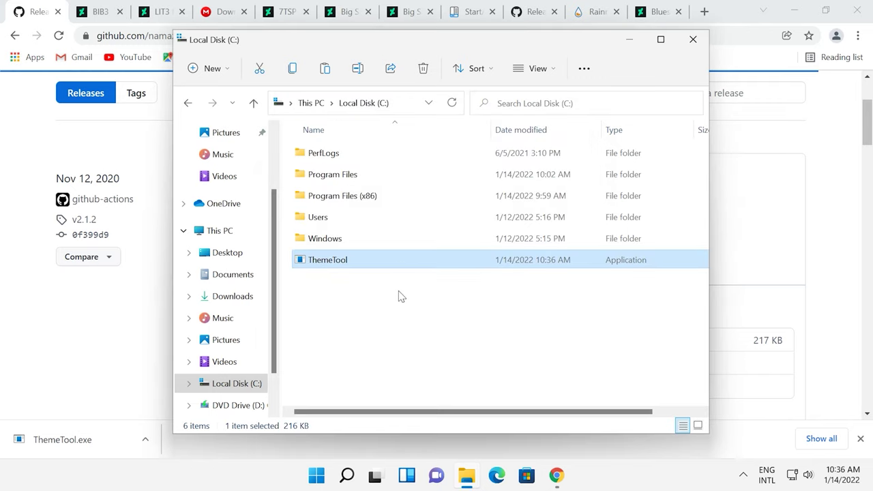
Run ThemeTool on the C: drive as administrator and accept its license.
right_click(356, 263)
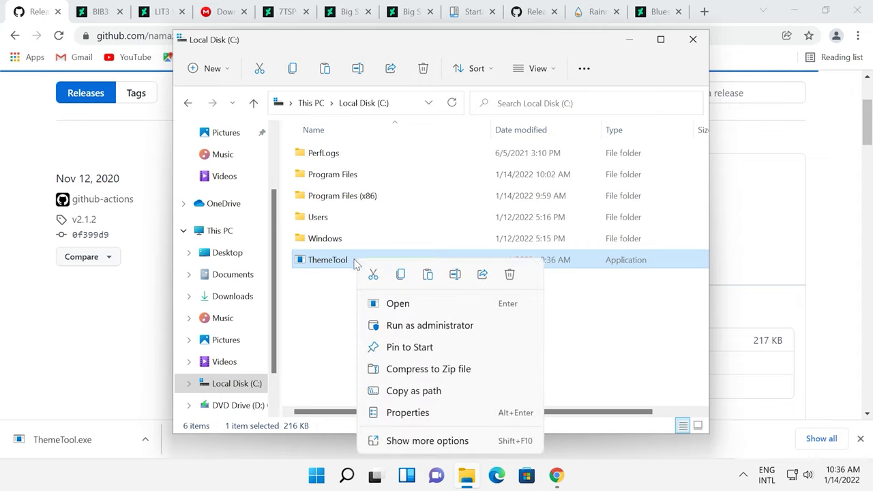
left_click(418, 328)
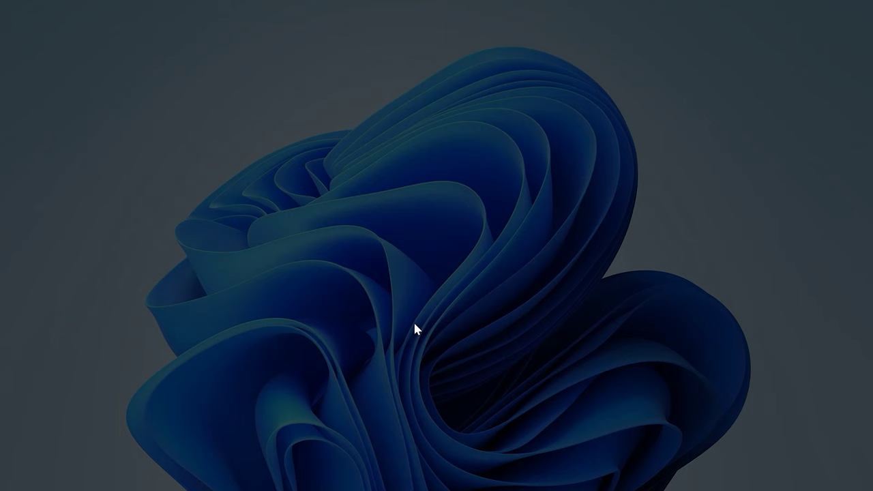
left_click(368, 353)
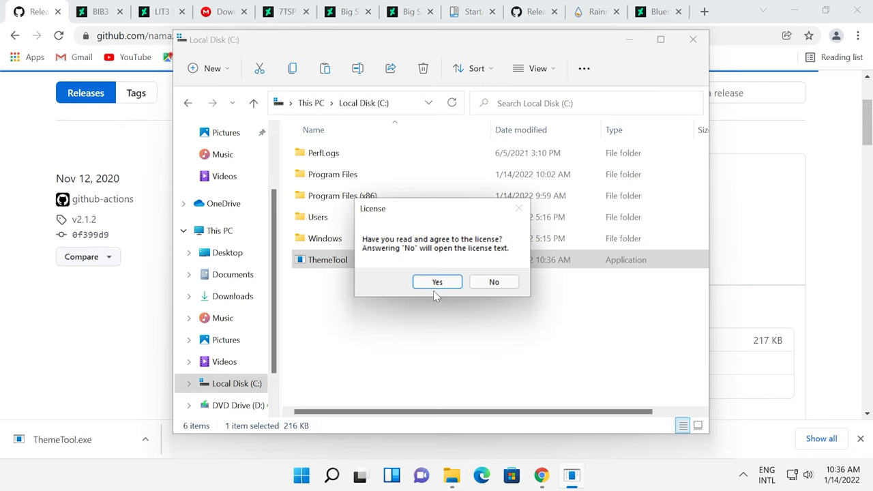
left_click(437, 282)
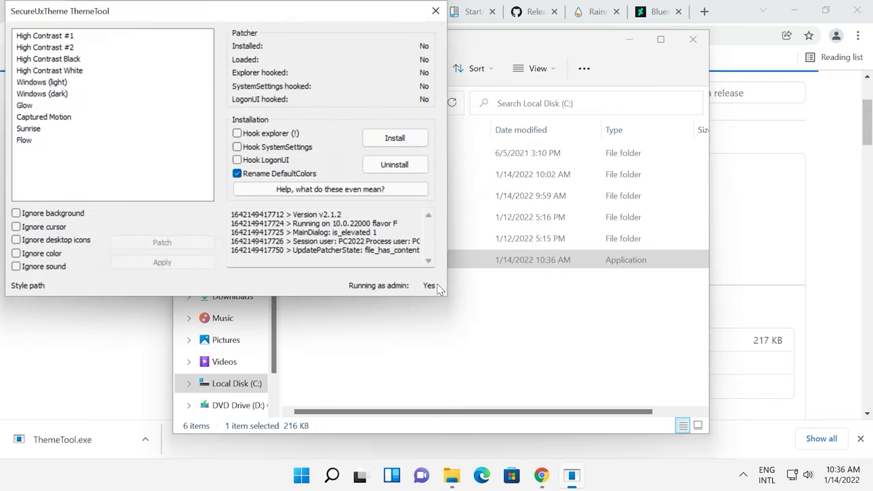
Install the SecureUxTheme patcher with Hook SystemSettings, Hook LogonUI and Rename DefaultColors enabled, and reboot the PC.
left_click_drag(219, 6, 356, 48)
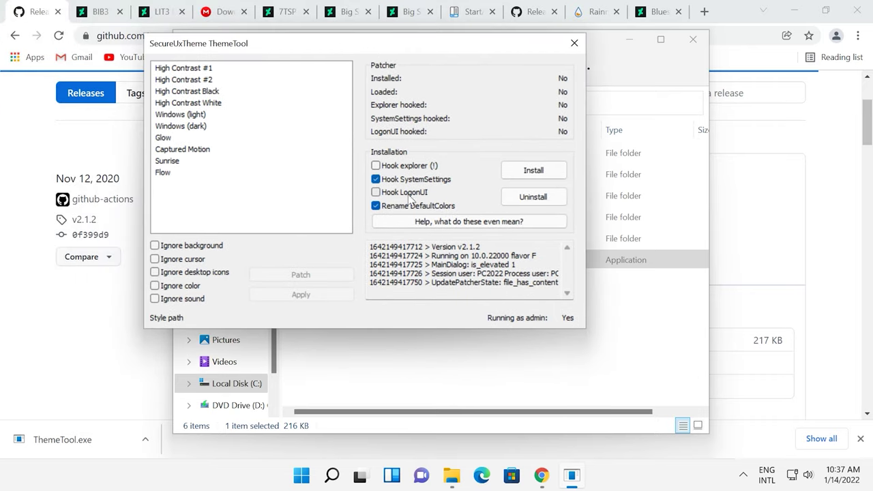
left_click(530, 171)
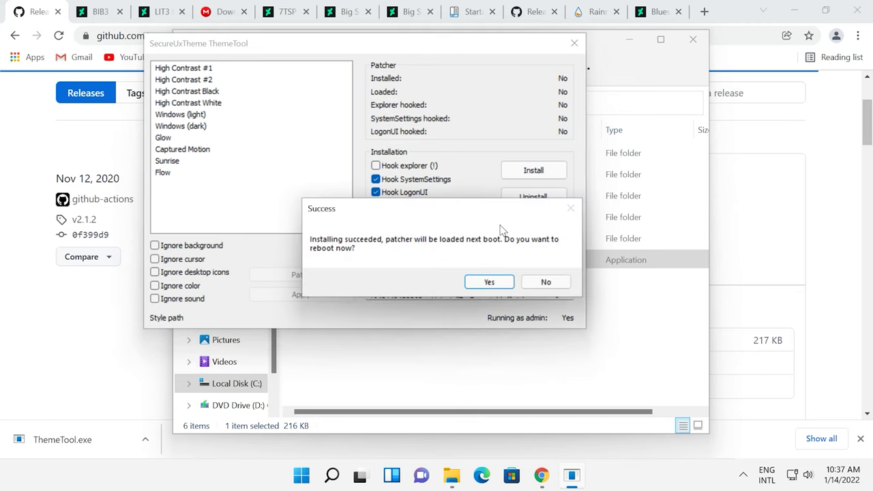
left_click(489, 283)
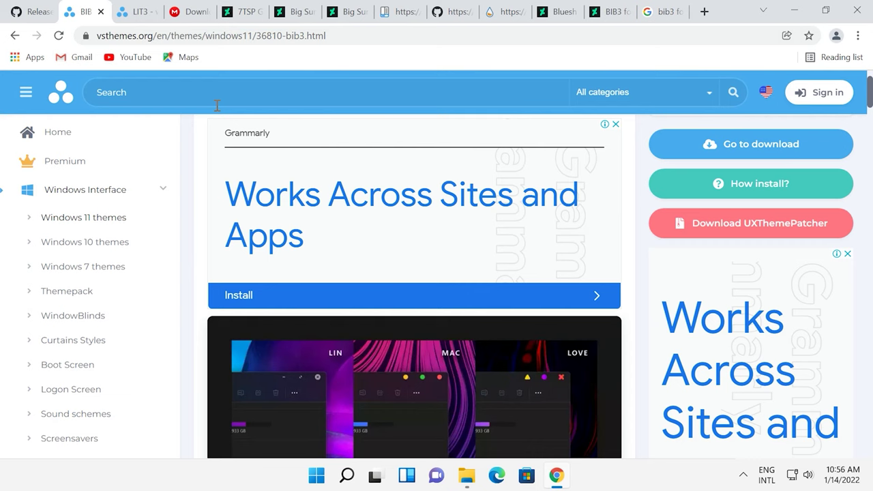
Download the BIB3 and LIT3 Windows 11 theme archives from their vsthemes.org pages.
left_click(330, 36)
scroll(341, 97, "down", 10)
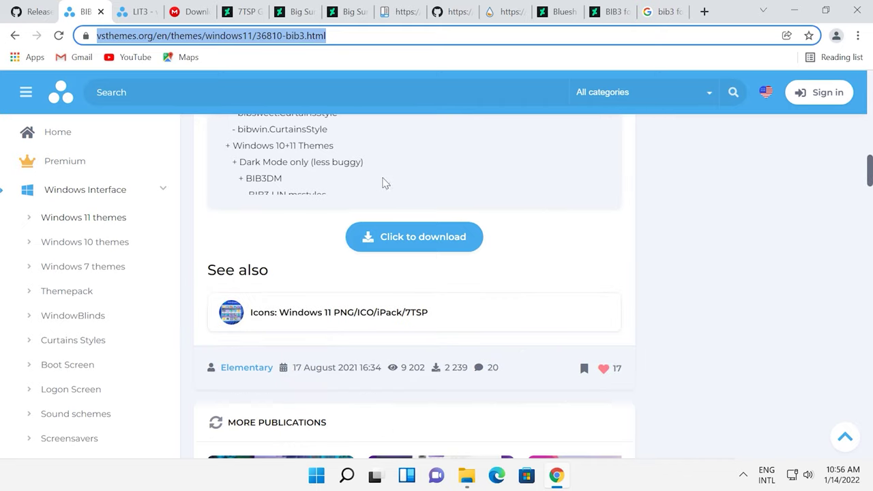
left_click(412, 238)
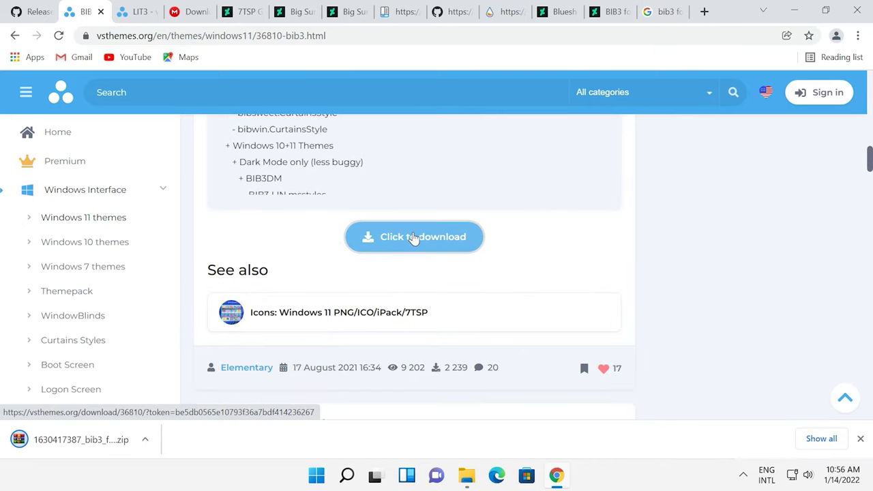
left_click(148, 14)
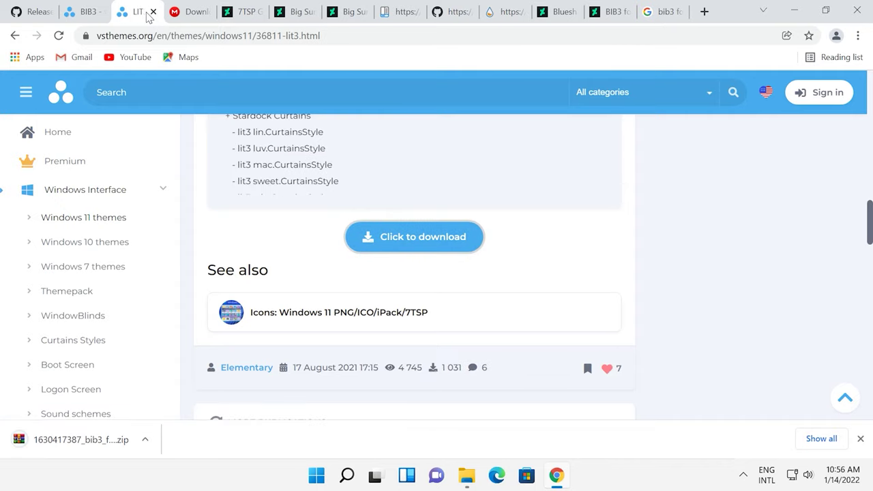
left_click(404, 244)
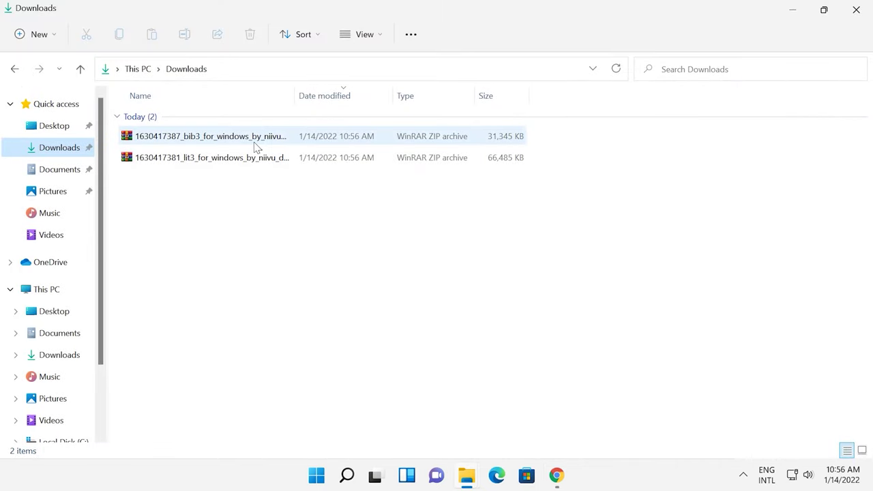
Extract the downloaded BIB3 theme archive directly into Downloads using 7-Zip.
left_click(255, 139)
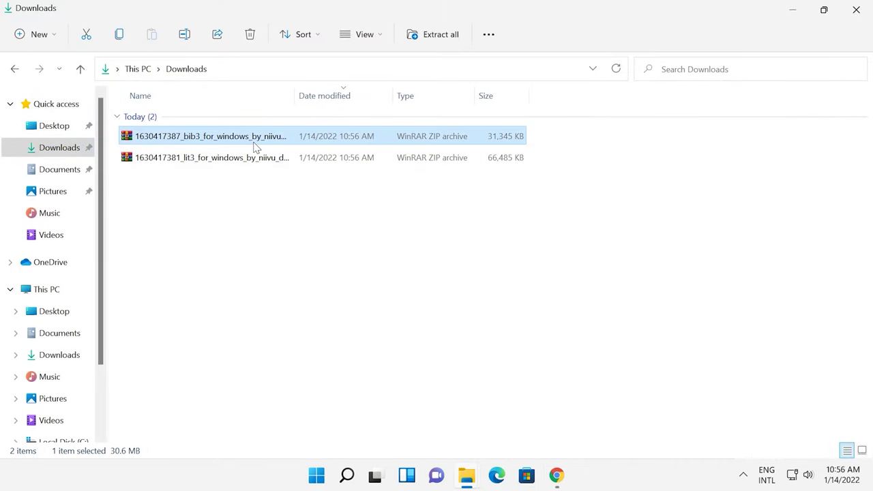
right_click(254, 146)
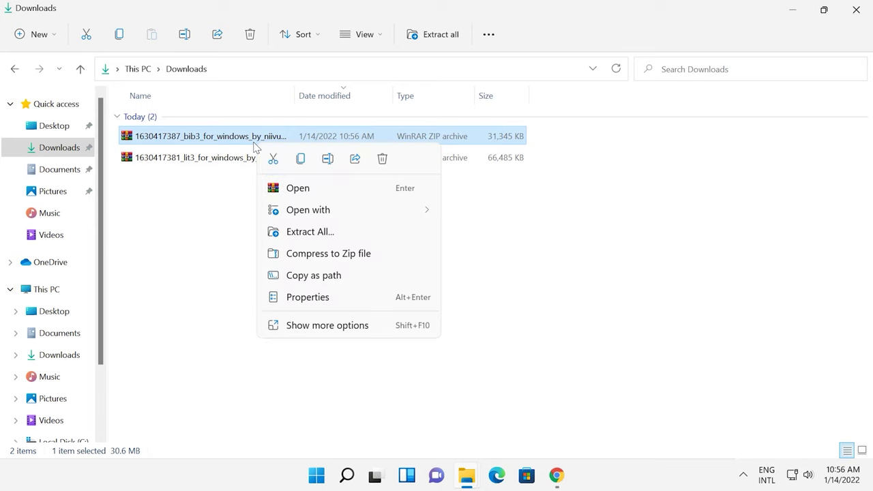
left_click(326, 328)
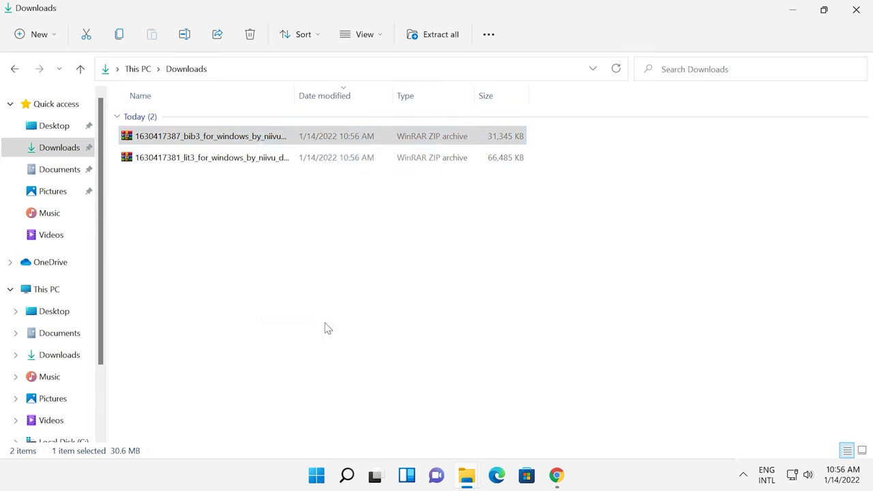
mouse_move(368, 234)
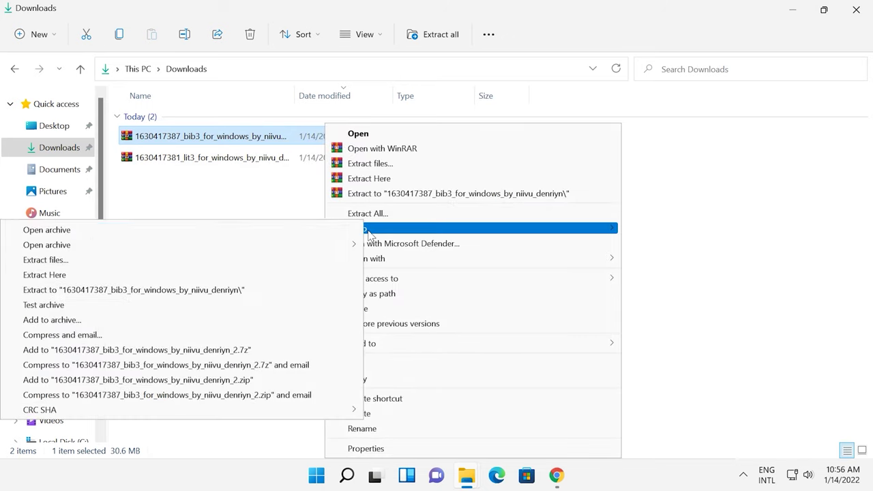
left_click(184, 276)
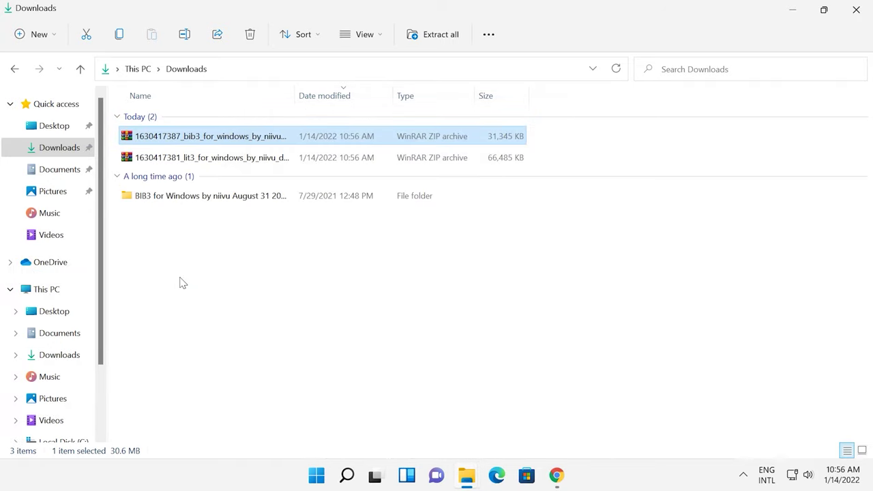
Extract the downloaded LIT3 theme archive directly into Downloads using 7-Zip.
left_click(217, 158)
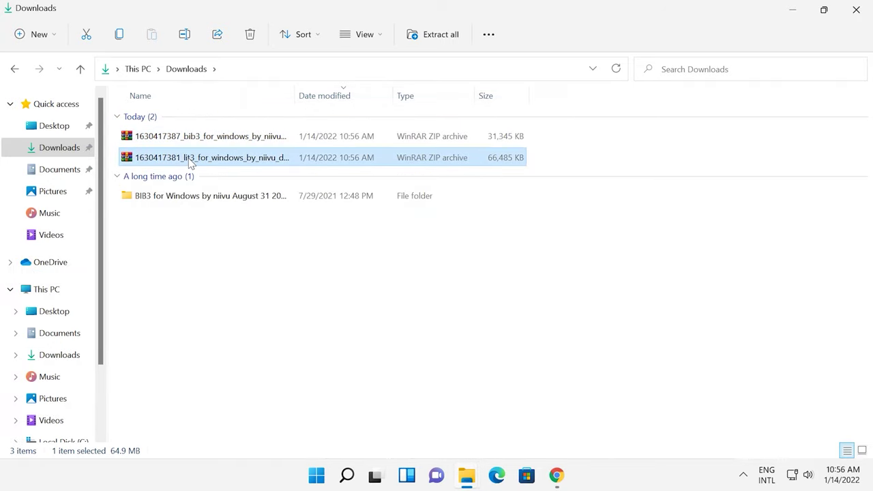
right_click(217, 157)
left_click(251, 341)
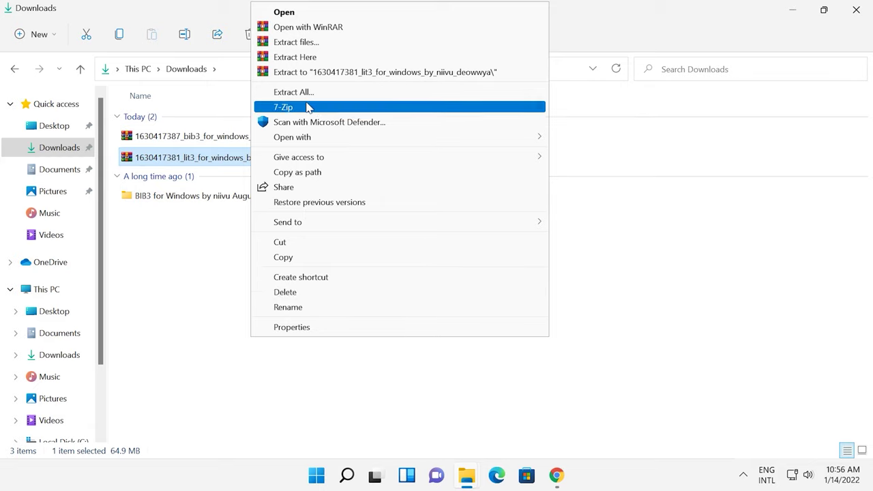
mouse_move(302, 111)
left_click(140, 154)
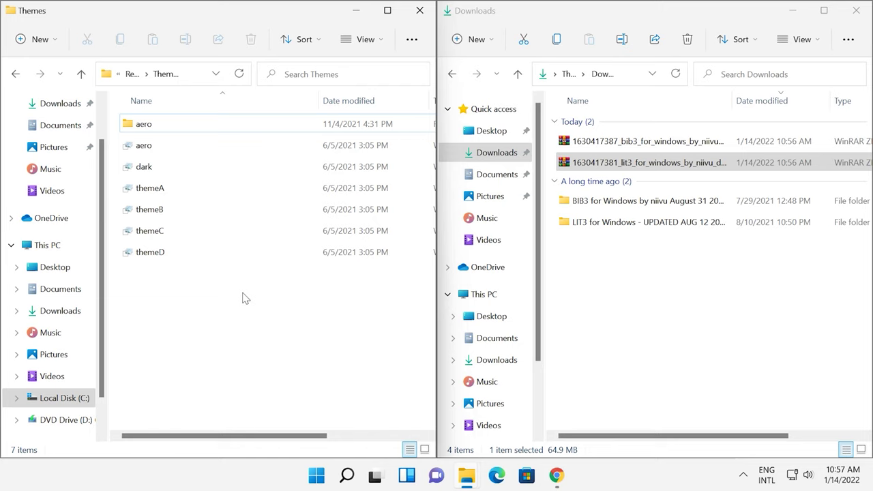
Check the path of the system Themes folder and open Windows Themes inside the extracted LIT3 folder.
left_click(191, 73)
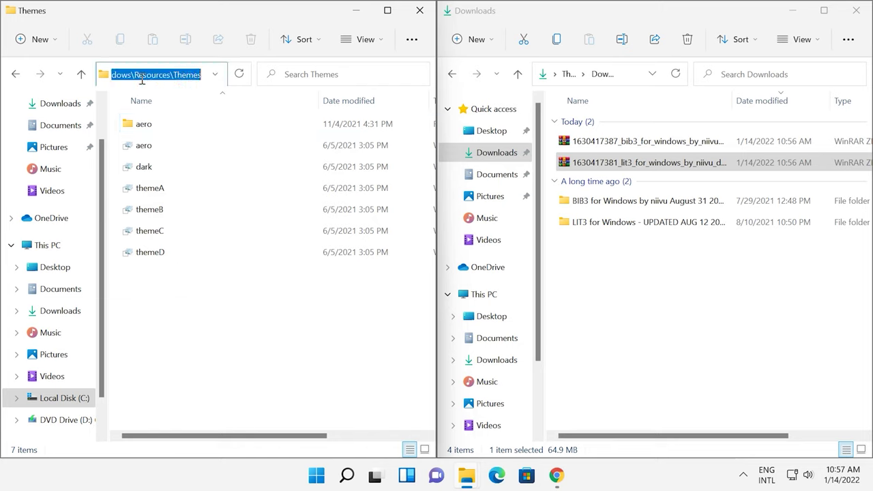
left_click(222, 341)
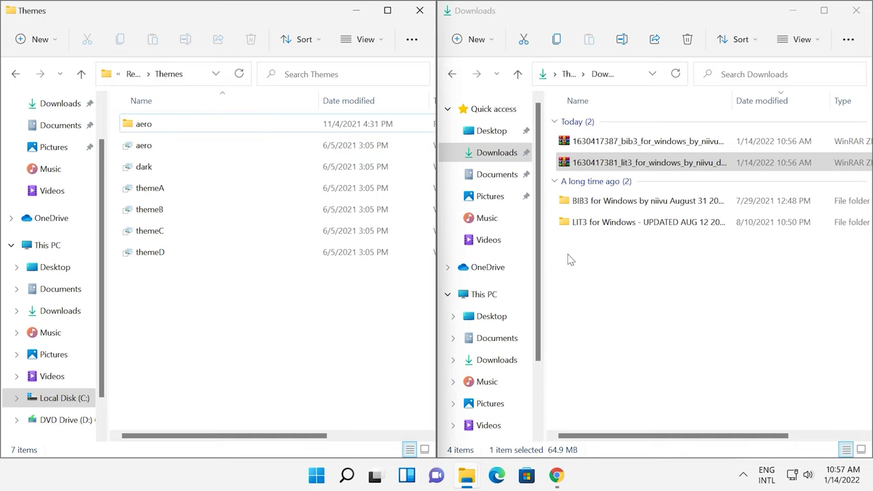
left_click(612, 226)
double_click(612, 225)
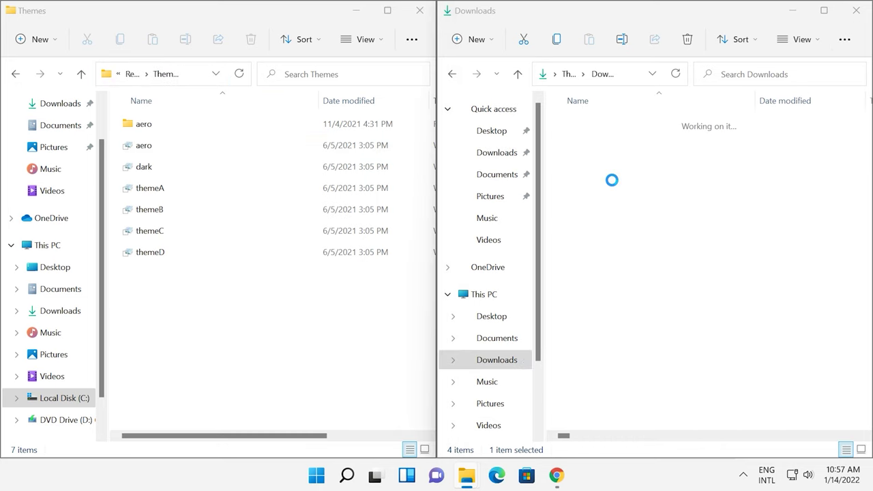
double_click(603, 148)
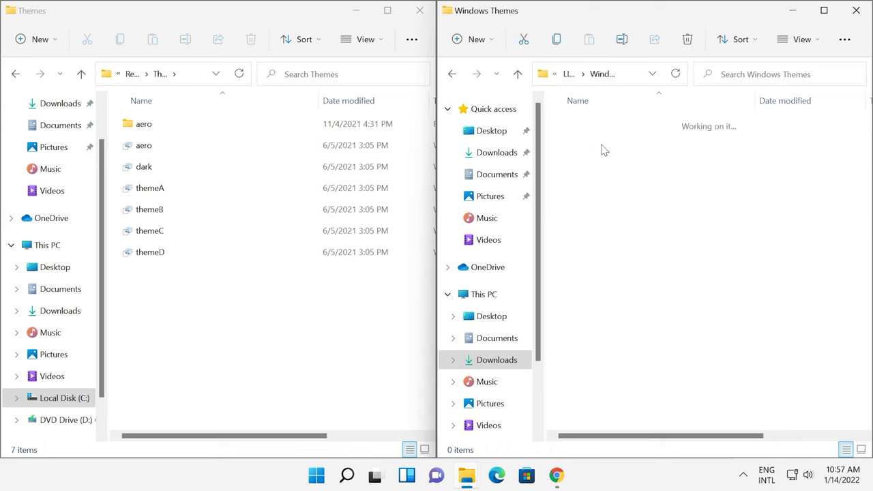
Copy the LIT3 folder, LIT3 MAC NA and LIT3 MAC into Windows\Resources\Themes, granting administrator permission for all items.
left_click(602, 128)
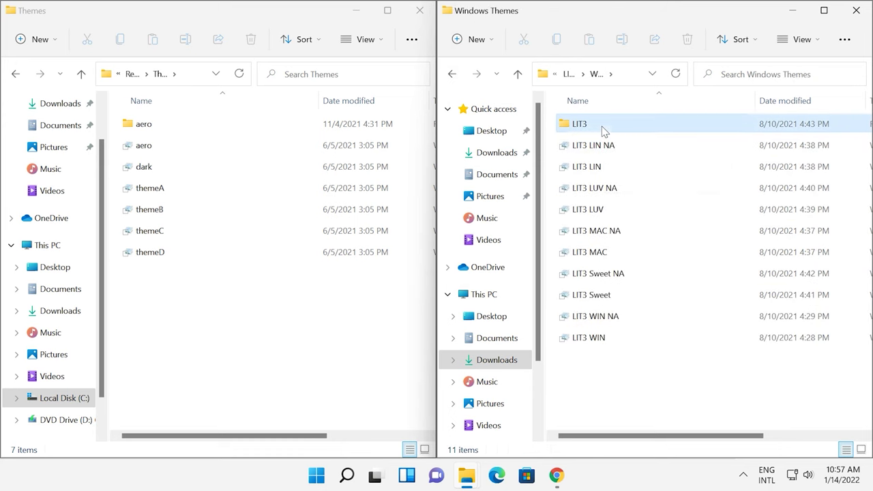
left_click(616, 232, "ctrl")
left_click(614, 253, "ctrl")
right_click(611, 254)
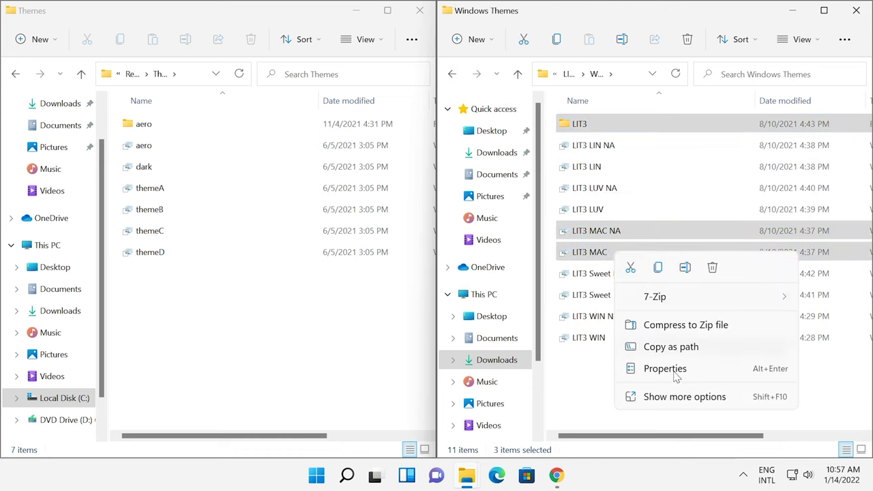
left_click(657, 267)
left_click(195, 335)
right_click(198, 335)
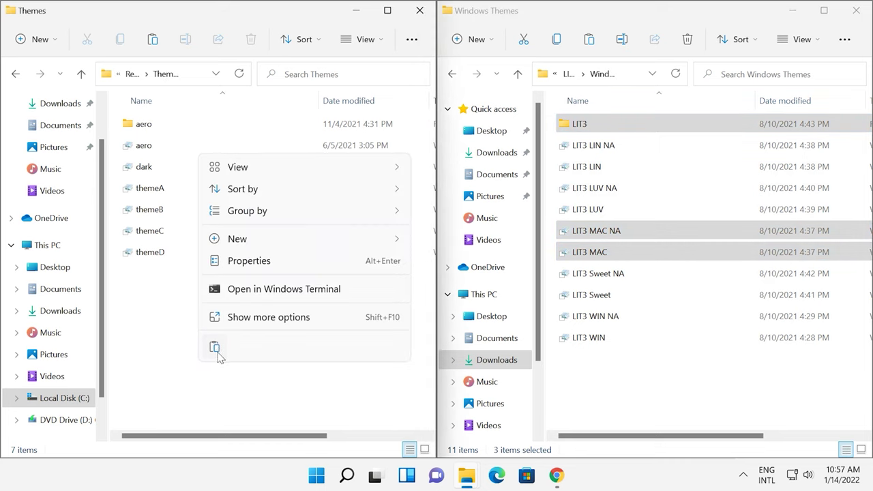
left_click(214, 347)
left_click(306, 198)
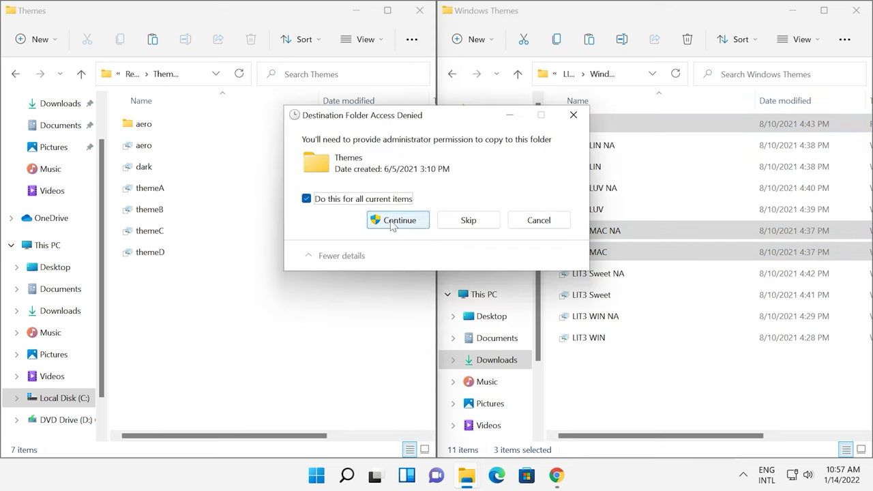
left_click(399, 220)
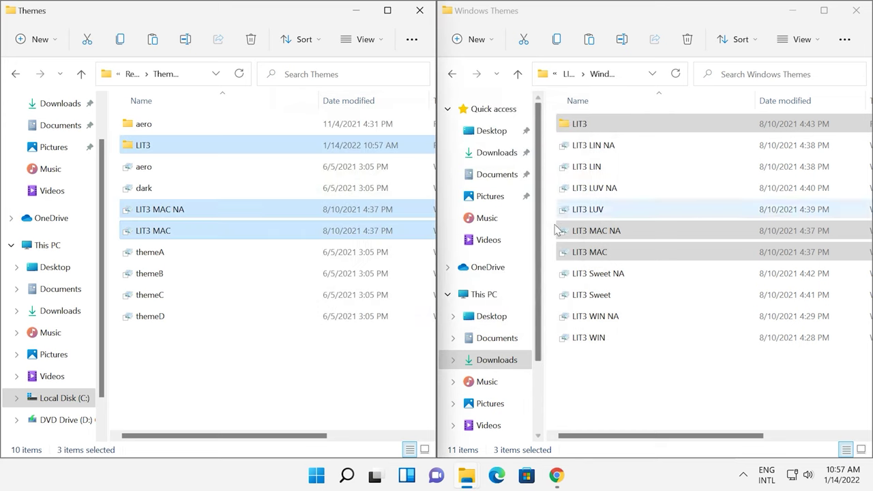
Open the Dark Mode only (less buggy) folder within Windows 10+11 Themes of the extracted BIB3 folder.
left_click(517, 74)
left_click(517, 73)
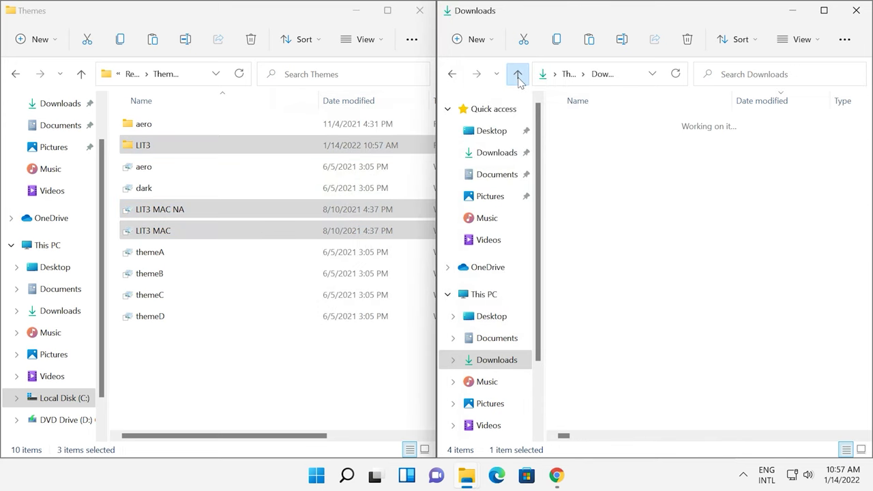
double_click(607, 226)
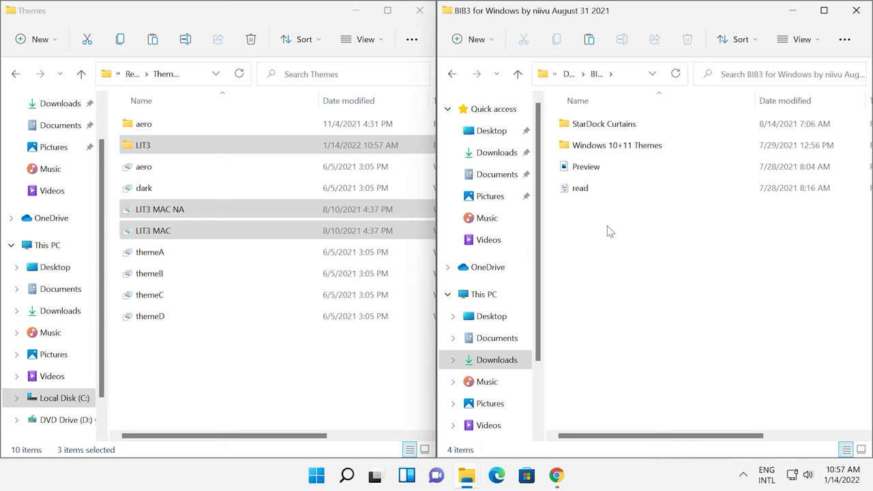
double_click(607, 148)
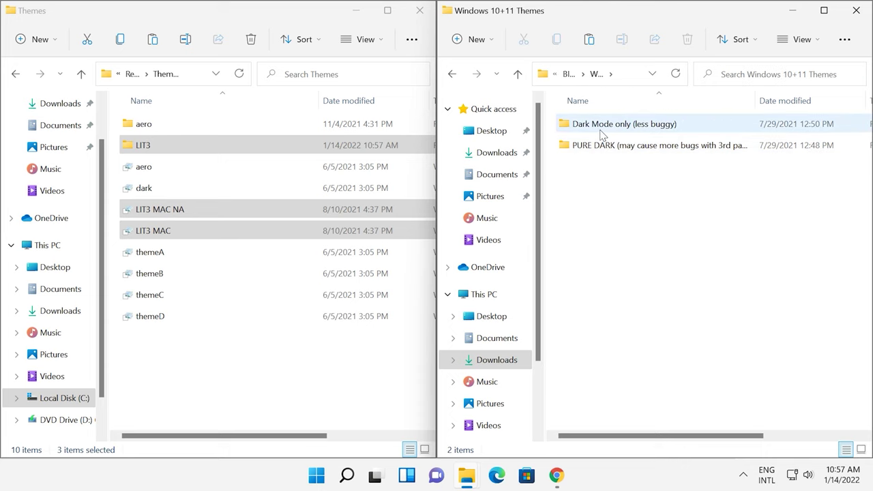
double_click(600, 125)
Copy the BIB3DM folder, BIB3DM MAC NA and BIB3DM MAC into Windows\Resources\Themes, granting administrator permission.
left_click(600, 125)
left_click(623, 229, "ctrl")
left_click(616, 251, "ctrl")
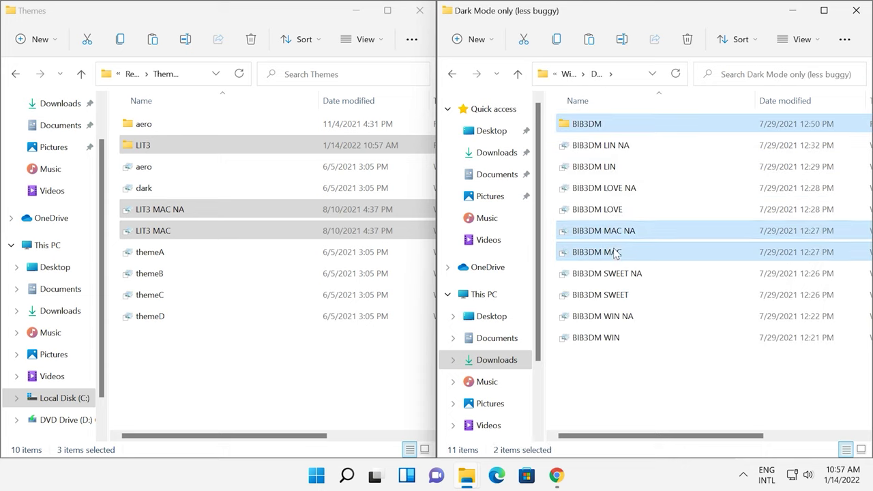
right_click(616, 251)
left_click(659, 264)
left_click(229, 374)
right_click(229, 375)
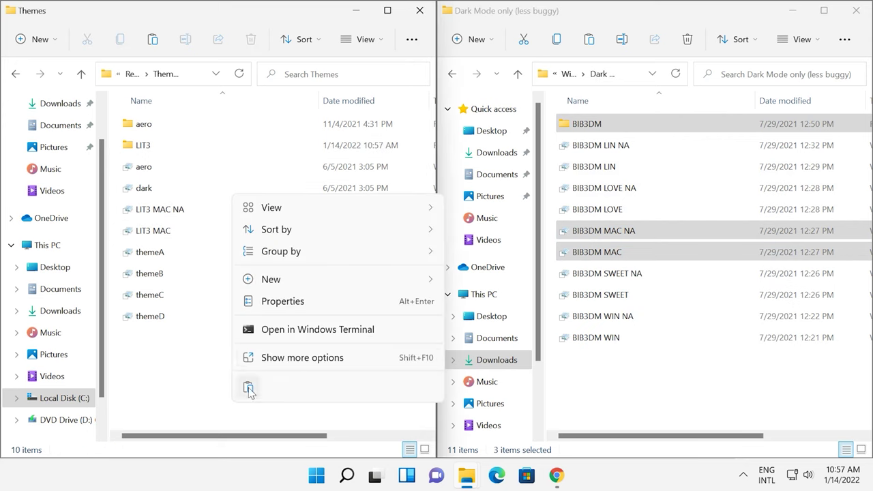
left_click(248, 388)
left_click(398, 221)
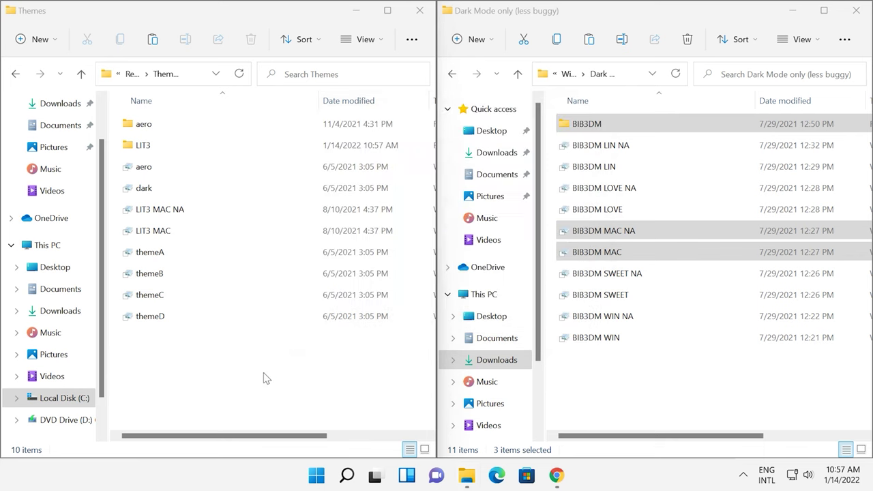
Run ThemeTool from Local Disk (C:) as administrator and agree to its license.
left_click(387, 10)
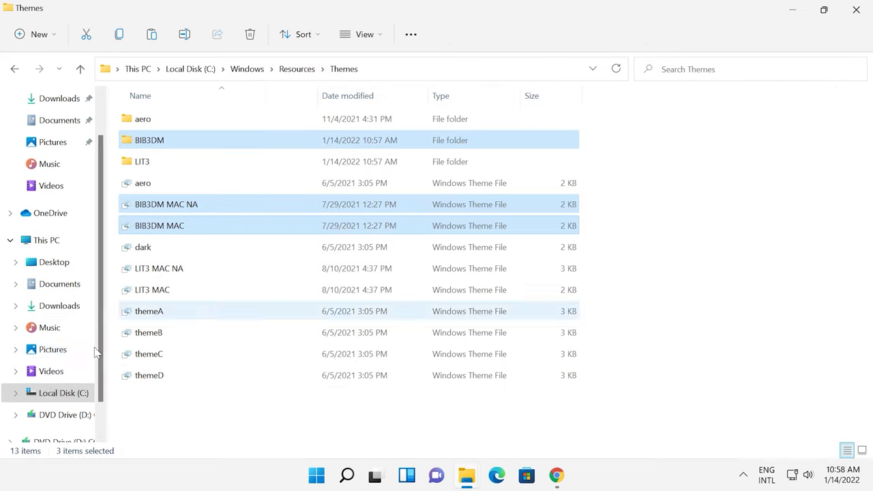
left_click(16, 394)
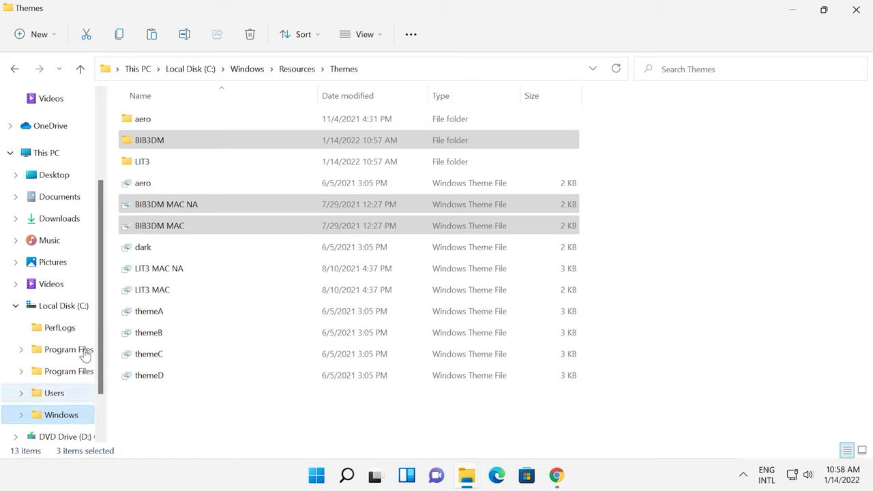
left_click(72, 306)
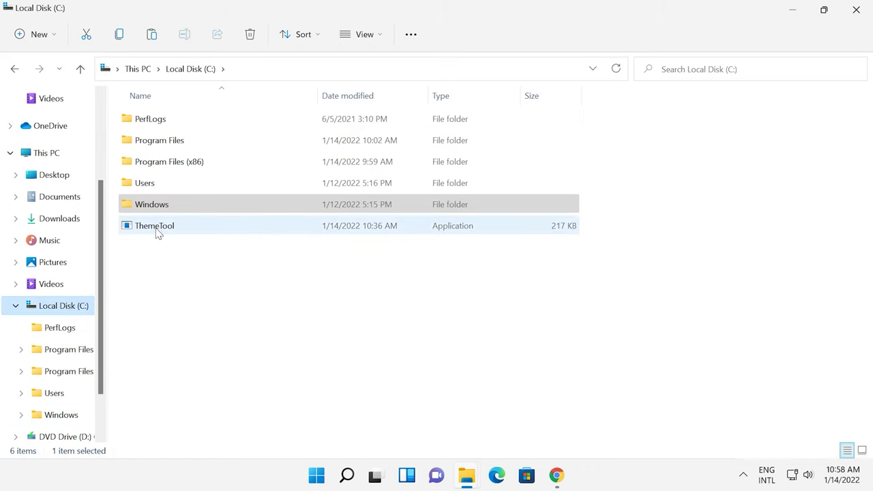
left_click(158, 229)
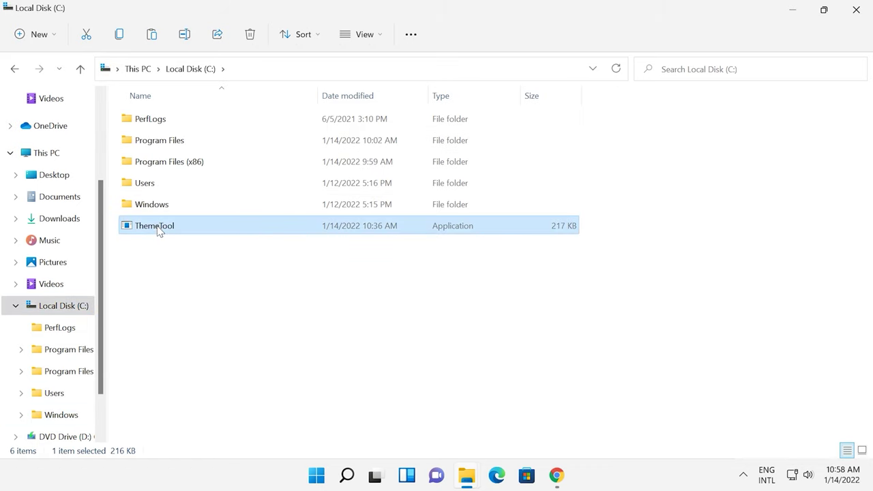
right_click(158, 230)
left_click(325, 295)
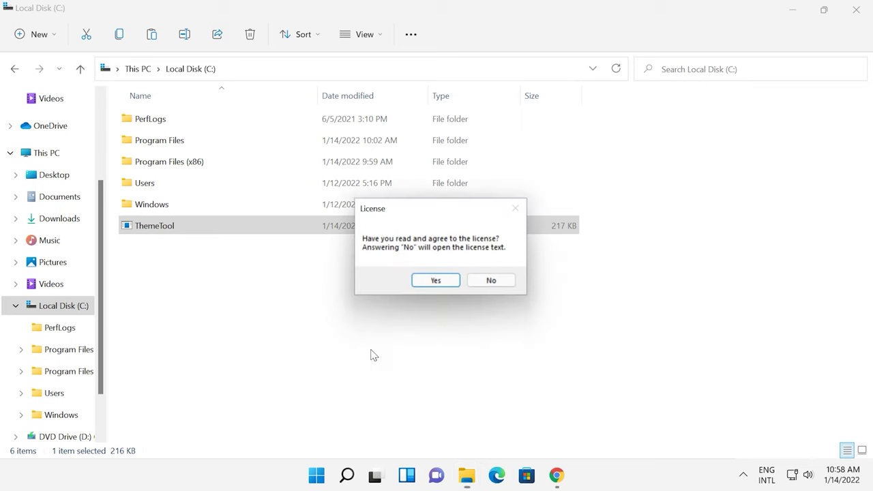
left_click(437, 283)
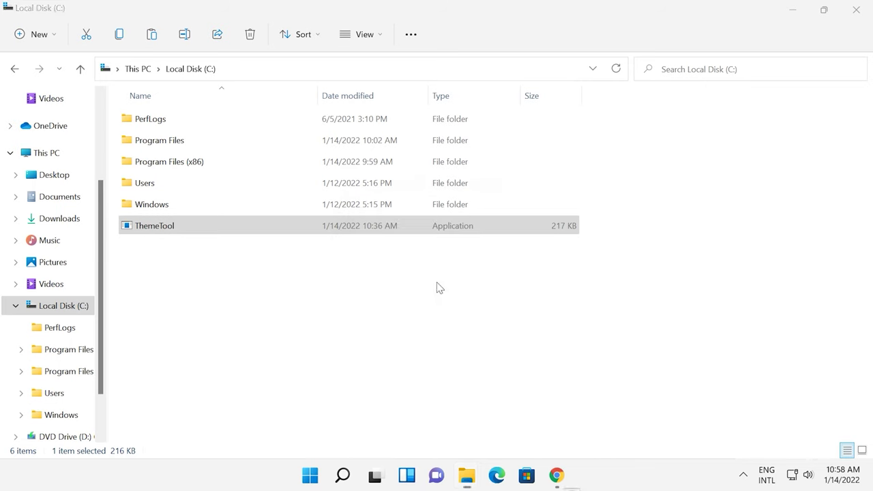
left_click_drag(271, 15, 419, 64)
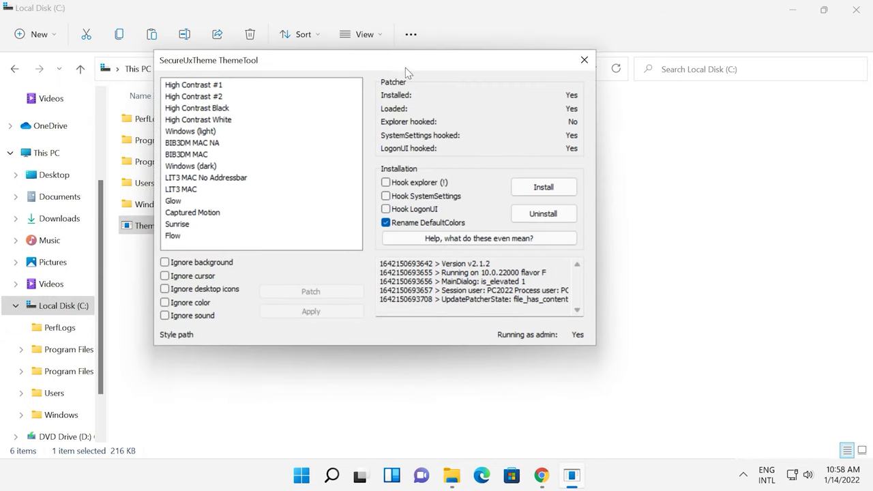
Patch the LIT3 MAC No Addressbar and LIT3 MAC styles in ThemeTool.
left_click(221, 179)
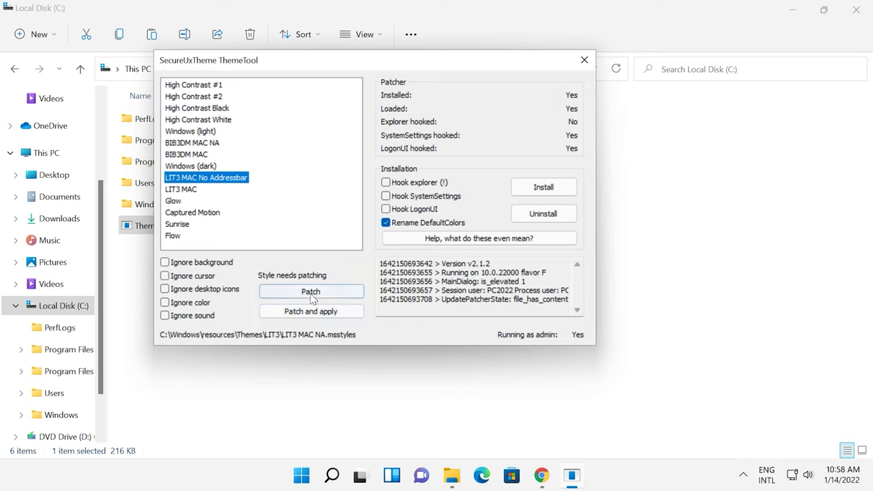
left_click(327, 292)
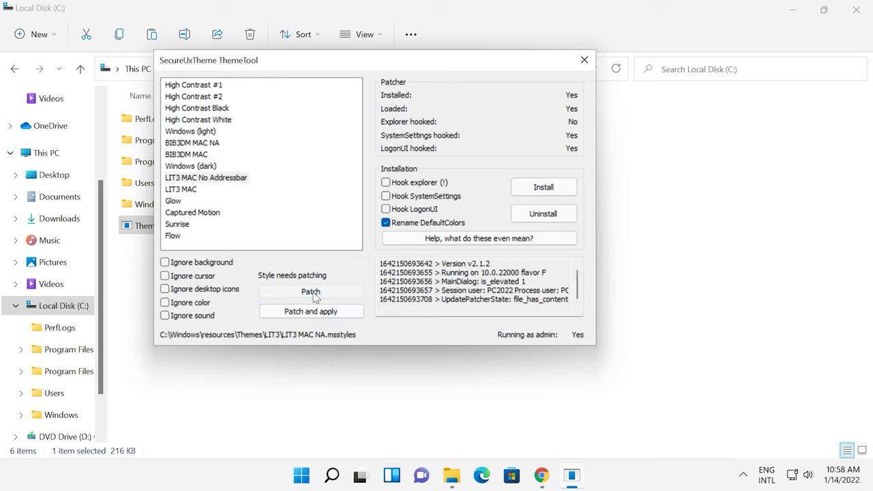
left_click(205, 188)
left_click(324, 293)
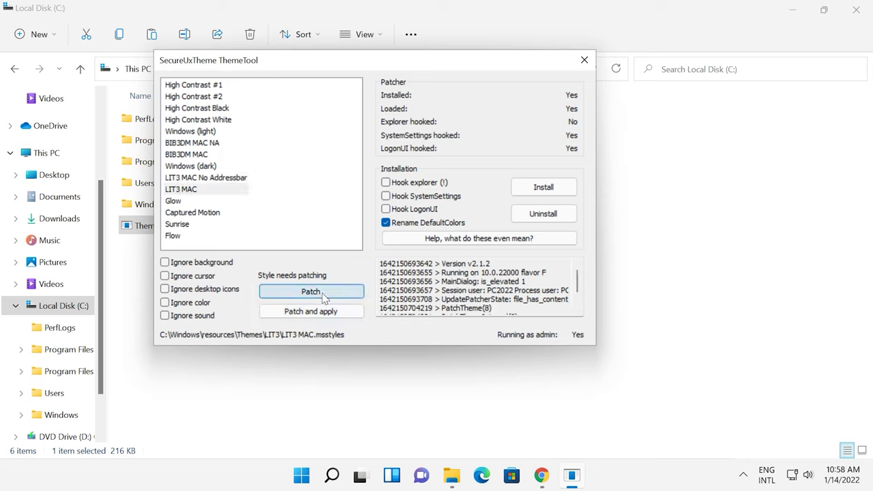
Patch the BIB3DM MAC NA and BIB3DM MAC styles in ThemeTool.
left_click(205, 143)
left_click(317, 293)
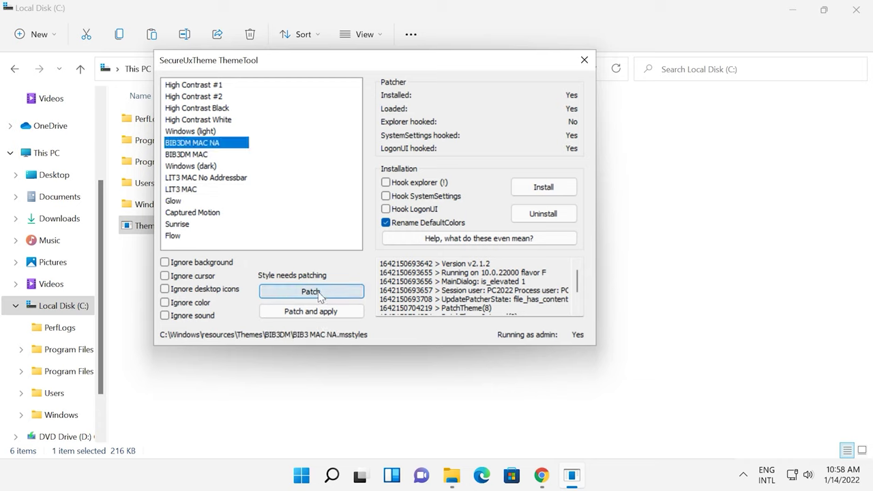
left_click(197, 155)
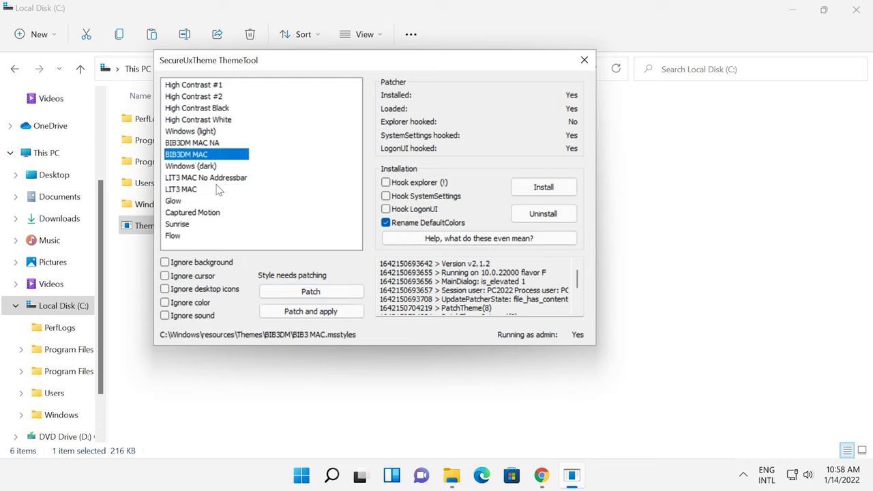
left_click(319, 296)
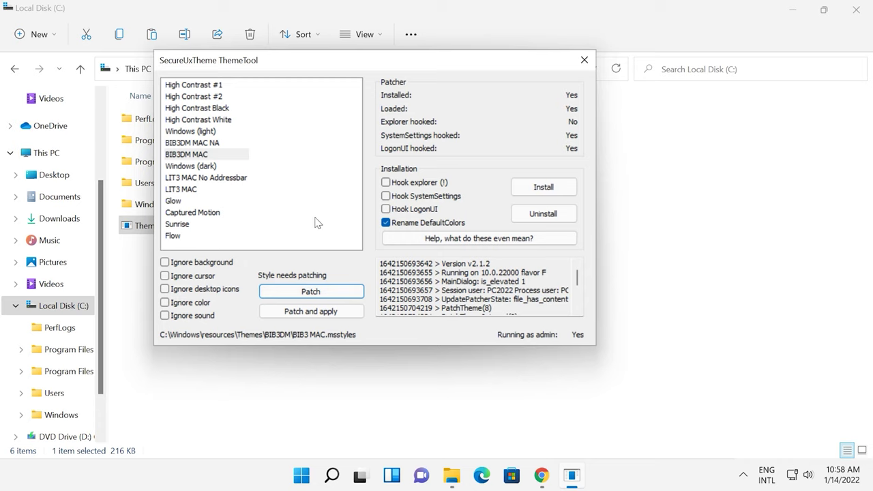
Apply the LIT3 MAC style, close ThemeTool and minimize the open File Explorer and browser windows.
left_click(183, 190)
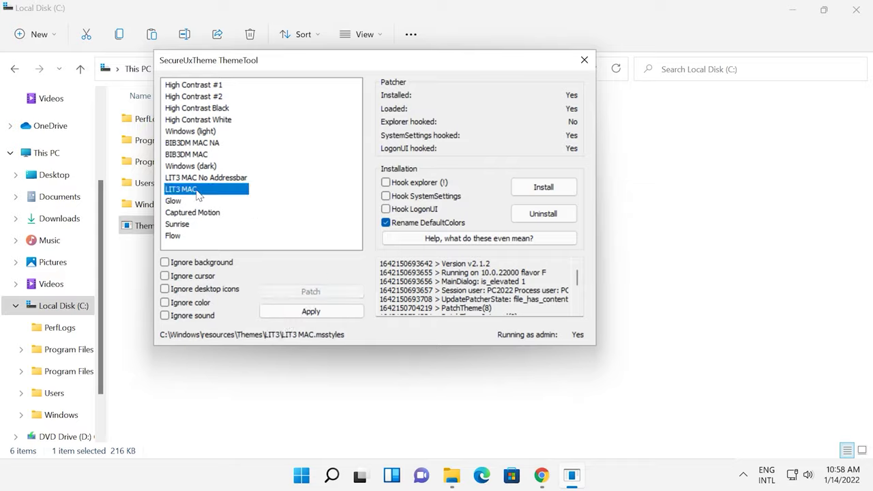
left_click(313, 314)
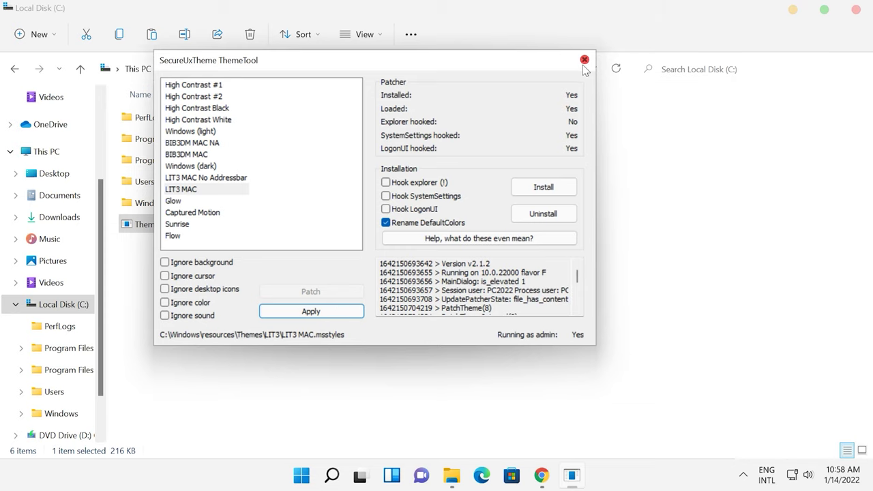
left_click(583, 60)
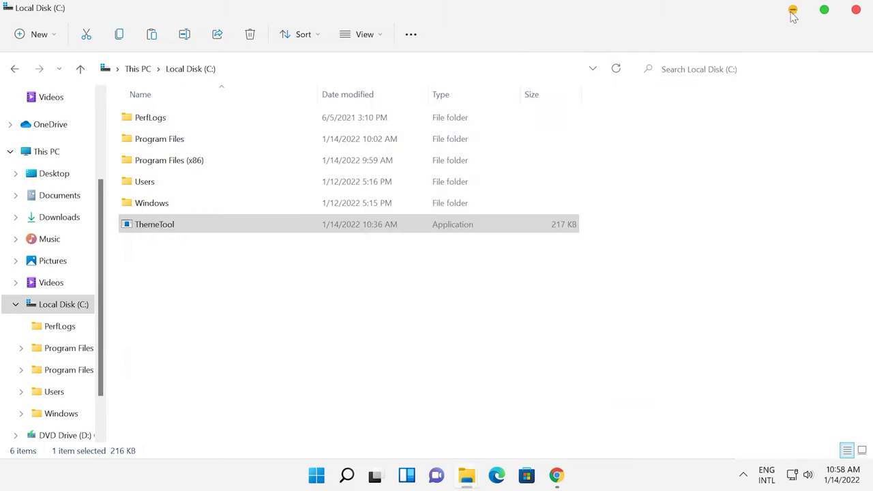
left_click(792, 10)
left_click(792, 11)
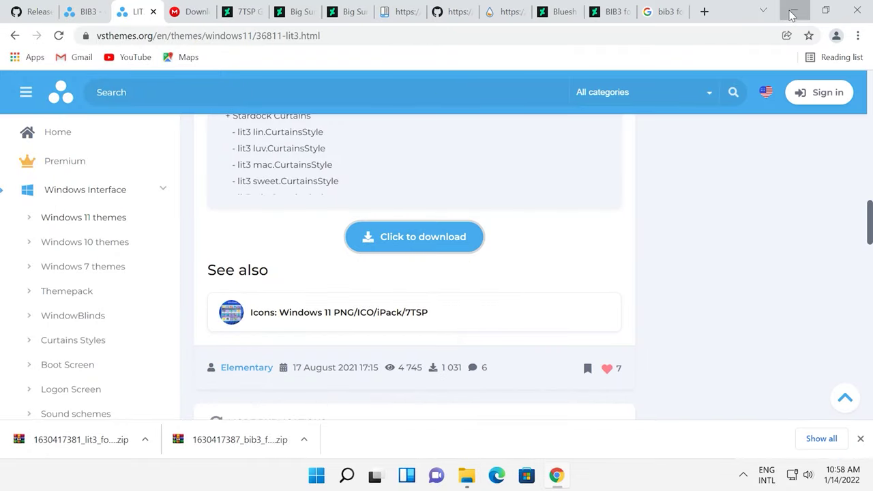
left_click(790, 8)
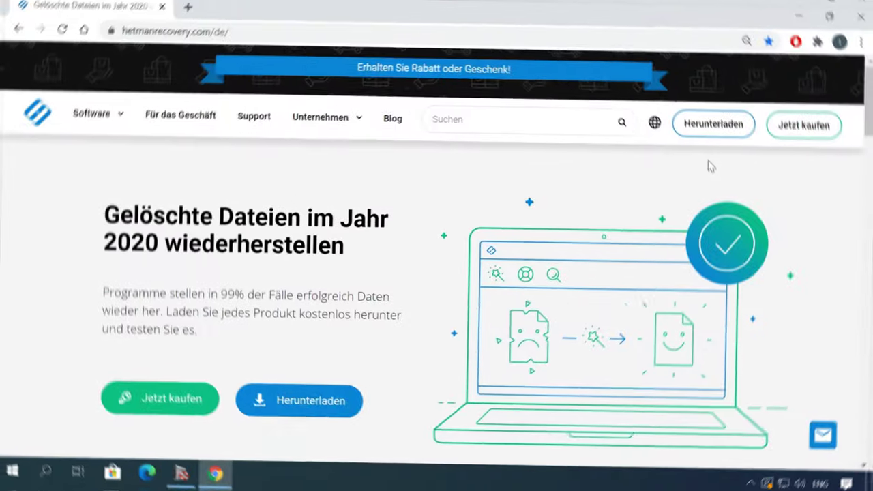
On the Hetman website in Chrome, find Hetman Partition Recovery 3.1 among the downloads and download its Installationsprogramm version.
scroll(628, 223, "down", 4)
scroll(625, 218, "down", 10)
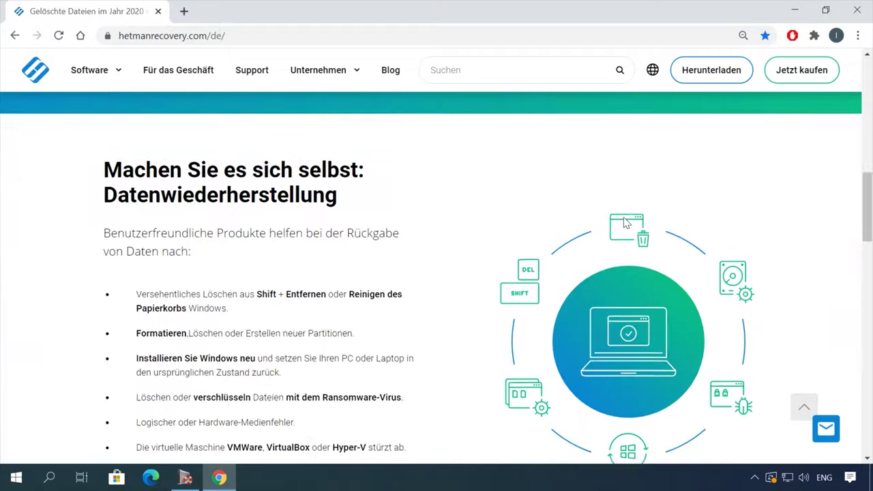
scroll(626, 222, "down", 5)
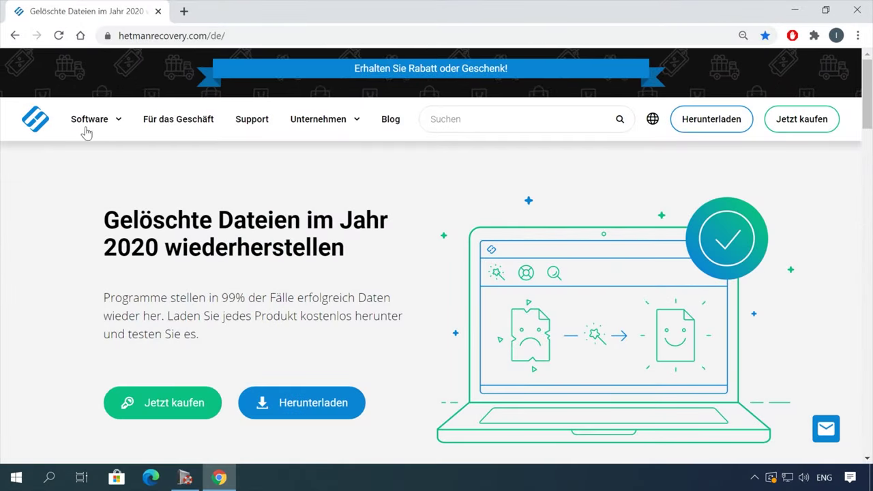
mouse_move(89, 119)
left_click(276, 369)
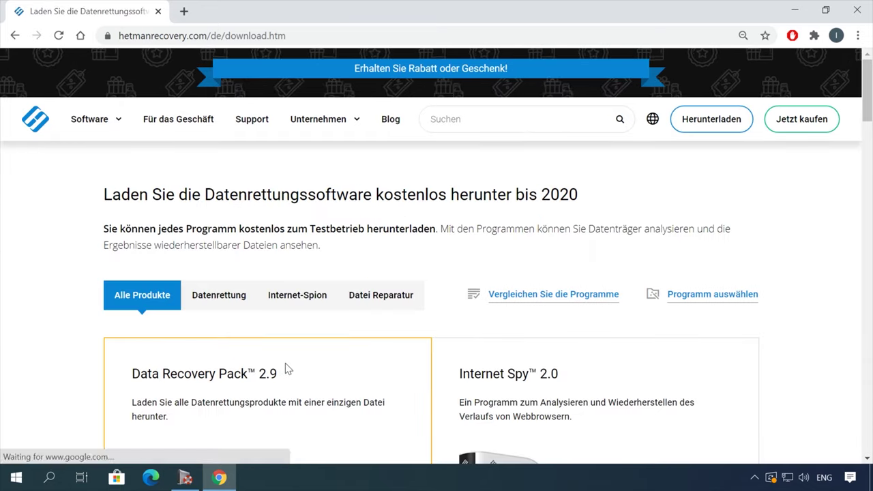
scroll(284, 366, "down", 8)
left_click(191, 379)
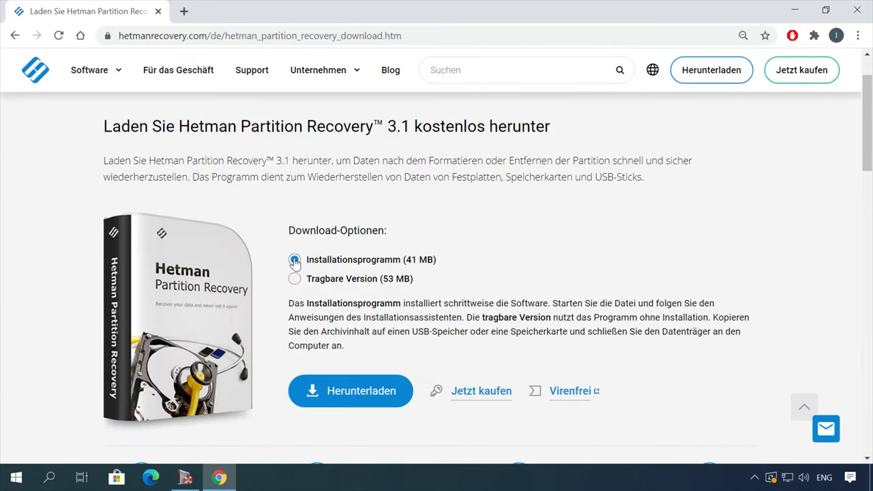
left_click(344, 391)
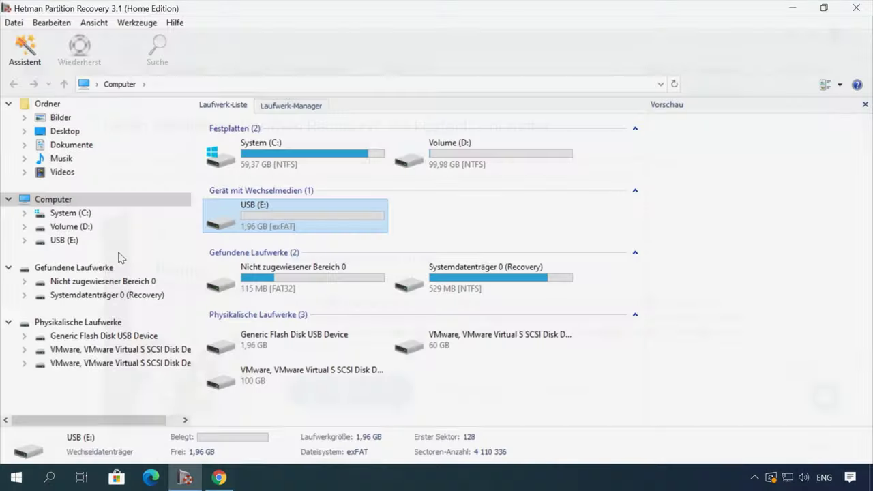
Switch to Hetman Partition Recovery and analyse the USB (E:) drive with Schneller Scan.
double_click(79, 243)
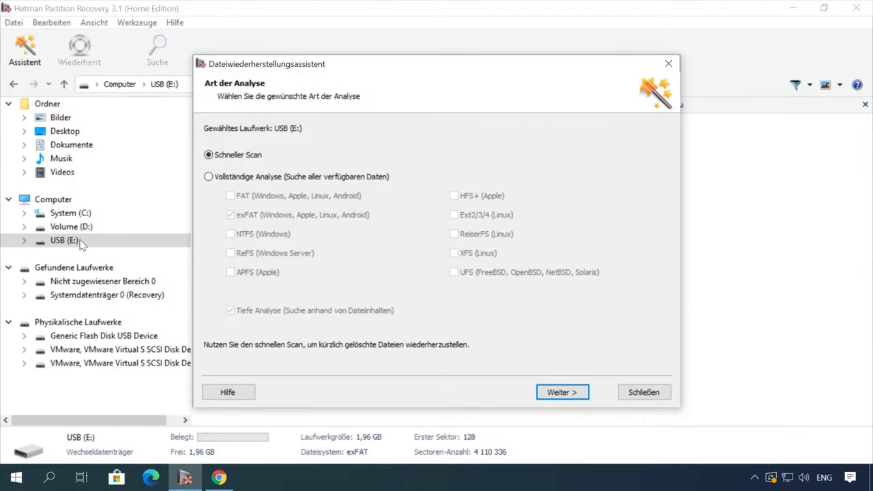
left_click(561, 392)
left_click(570, 393)
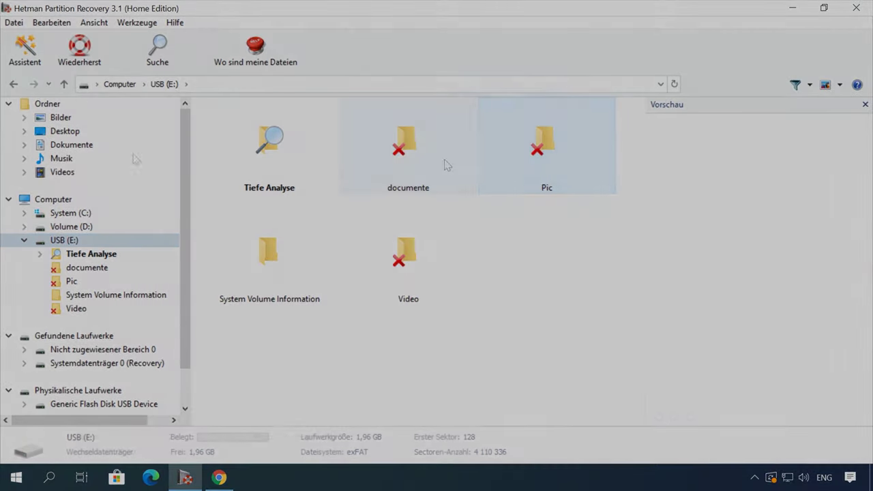
Open the deleted documente folder and preview the Word and PDF files at its beginning.
double_click(442, 162)
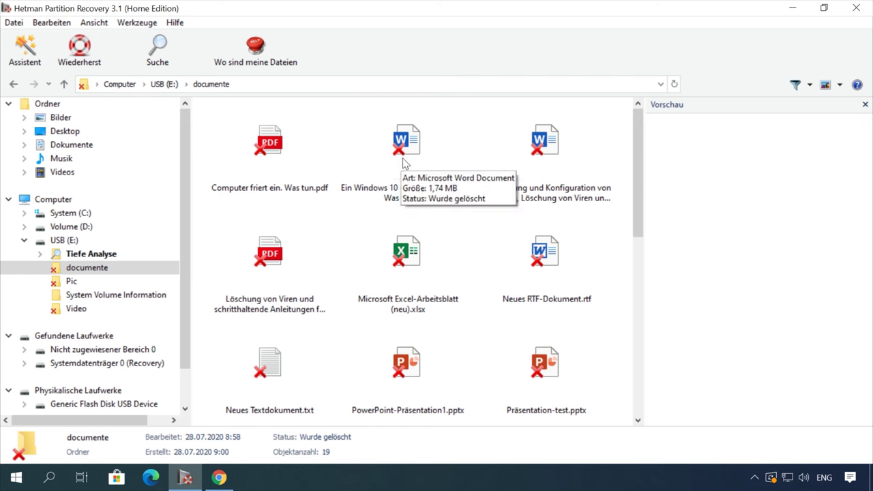
left_click(404, 164)
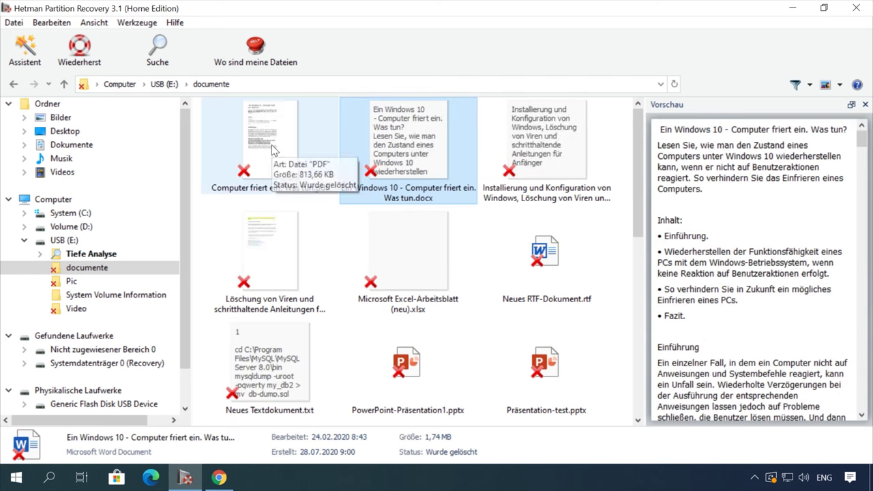
left_click(271, 147)
left_click(546, 150)
scroll(755, 247, "down", 5)
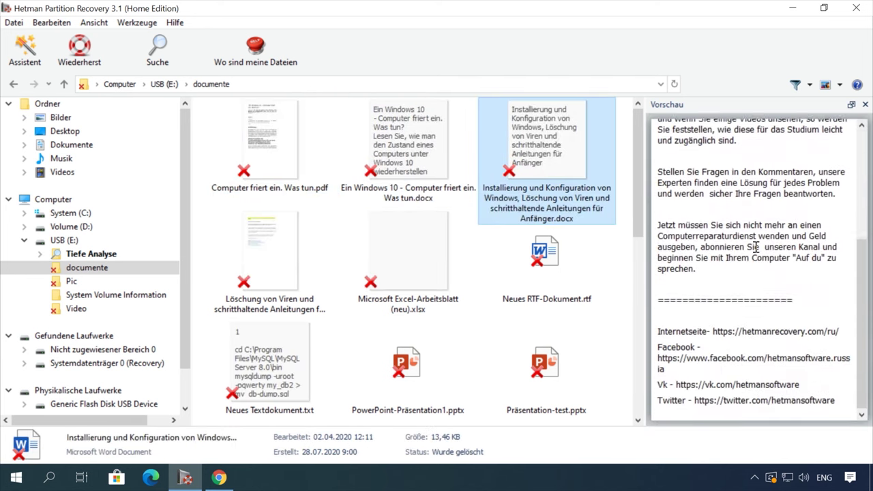
scroll(755, 247, "up", 5)
left_click(279, 187)
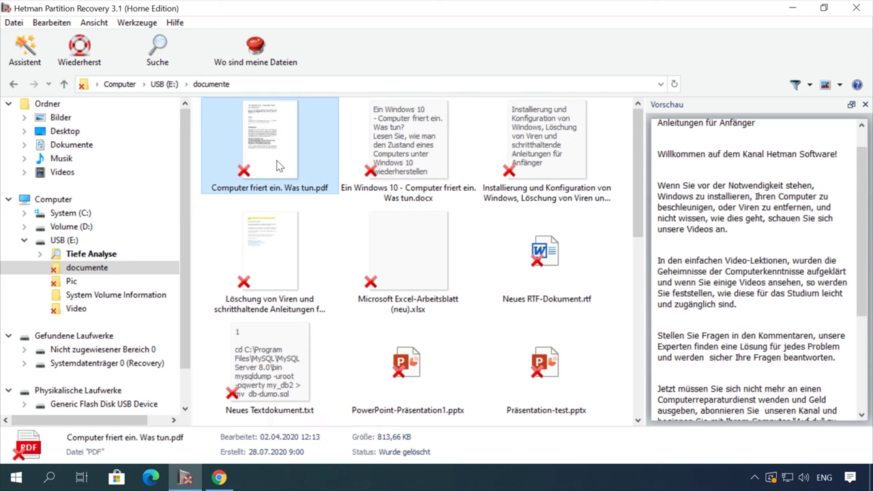
Preview the deleted Word document about resetting a laptop to factory settings and recover it to C:\Users\user\OneDrive\Desktop.
scroll(409, 253, "down", 5)
left_click(415, 256)
scroll(759, 273, "down", 3)
scroll(759, 272, "down", 8)
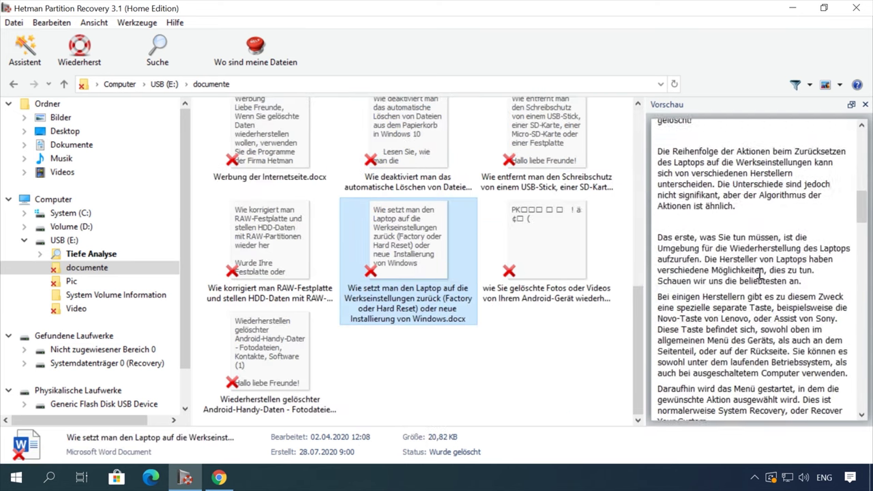
right_click(414, 243)
left_click(478, 252)
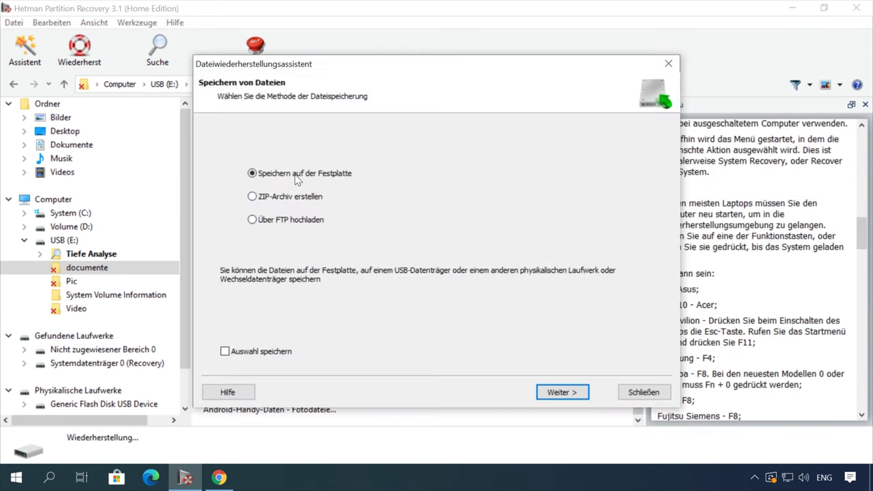
left_click(562, 392)
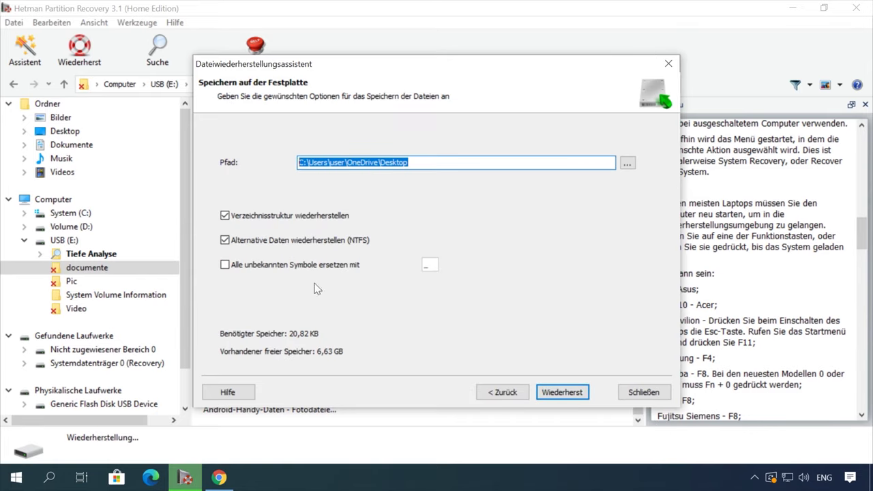
left_click(573, 394)
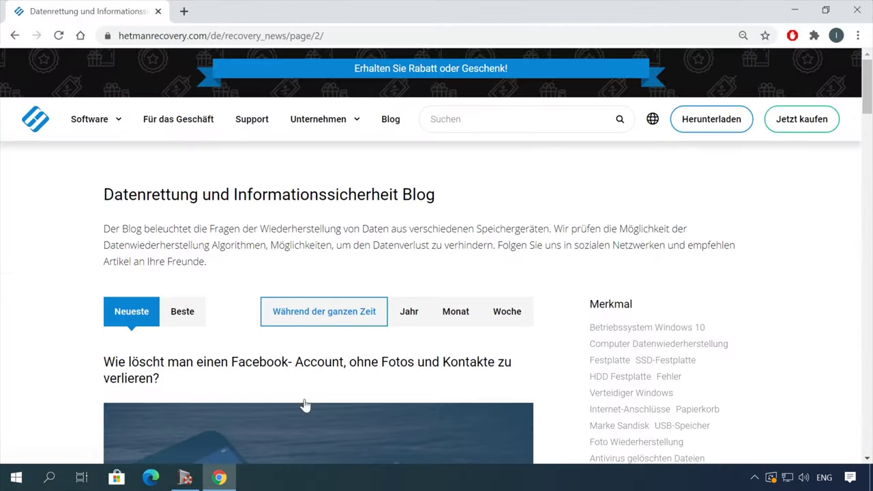
In the Hetman blog in Chrome, open the article on recovering files after formatting or deletion and read through it.
scroll(52, 379, "down", 10)
scroll(55, 376, "down", 5)
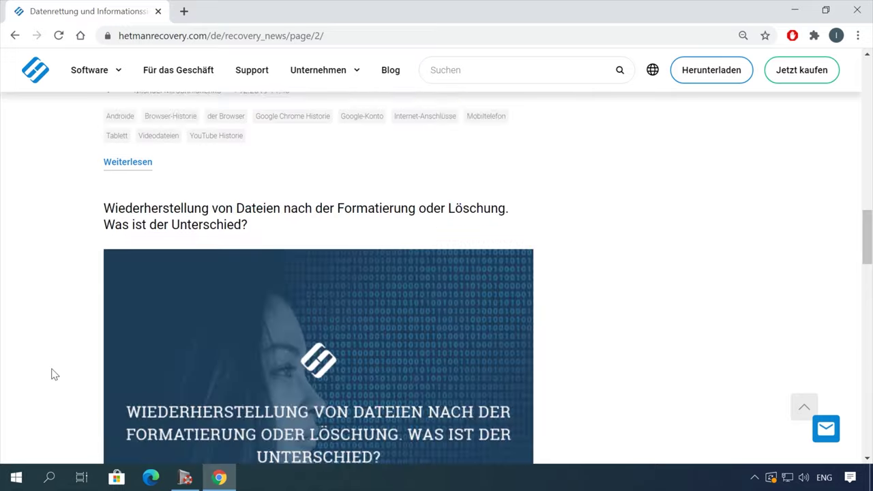
left_click(353, 141)
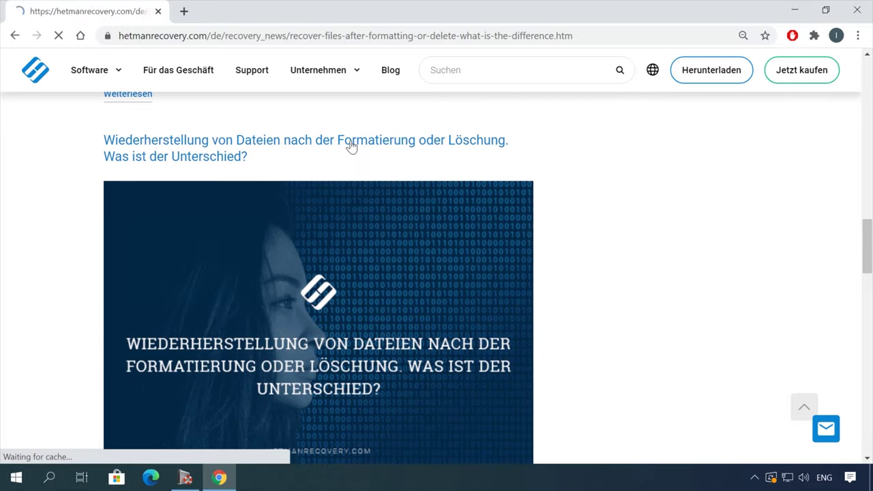
scroll(529, 280, "down", 3)
scroll(528, 279, "down", 15)
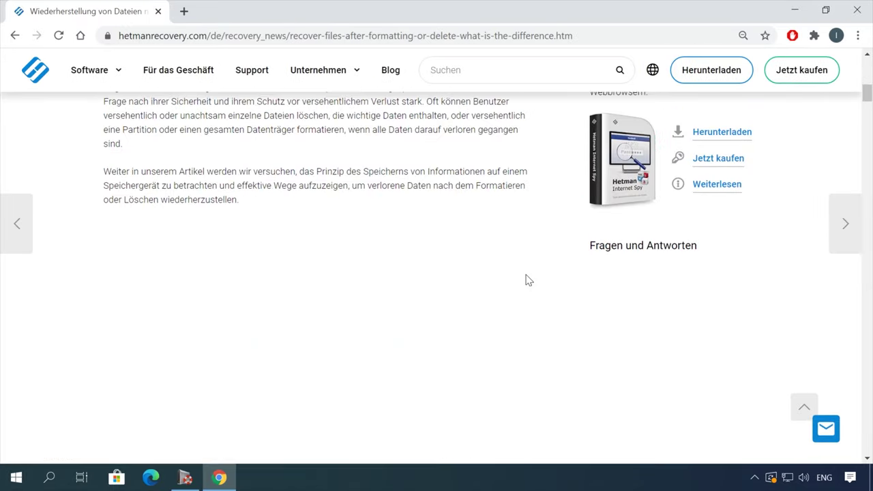
scroll(528, 279, "down", 15)
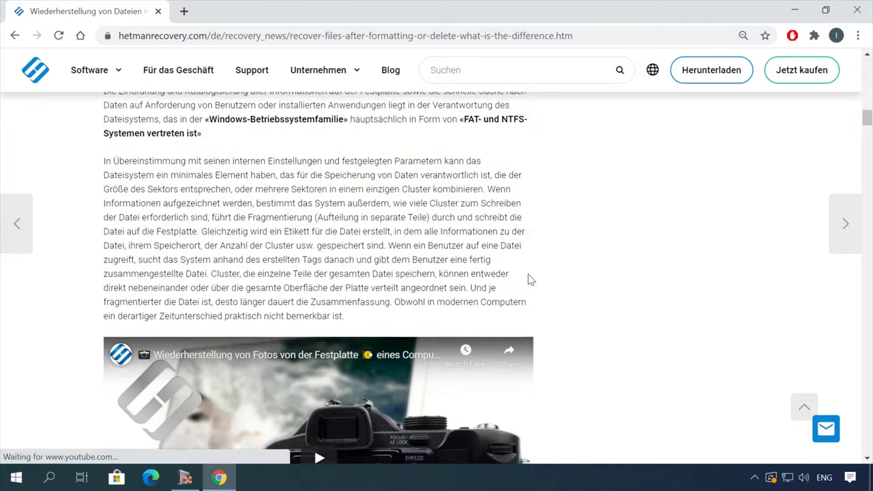
scroll(542, 279, "down", 15)
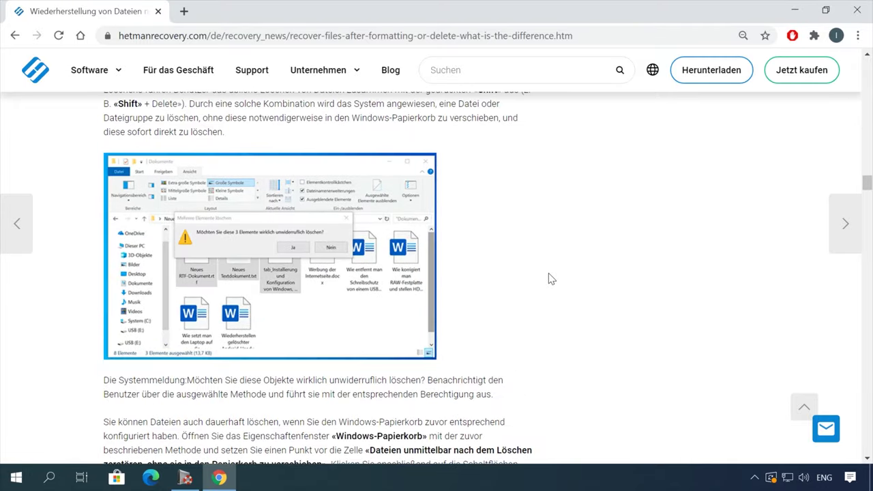
Open the website's message form and start filling it in.
left_click(826, 428)
left_click(732, 284)
left_click(721, 302)
left_click(716, 344)
type("H")
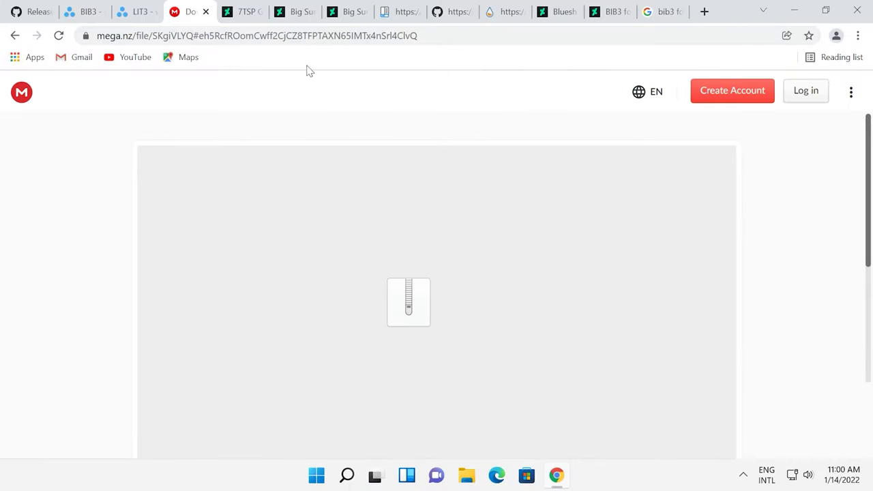
Download Windows 11 to MacOS.zip from its MEGA page.
left_click(432, 36)
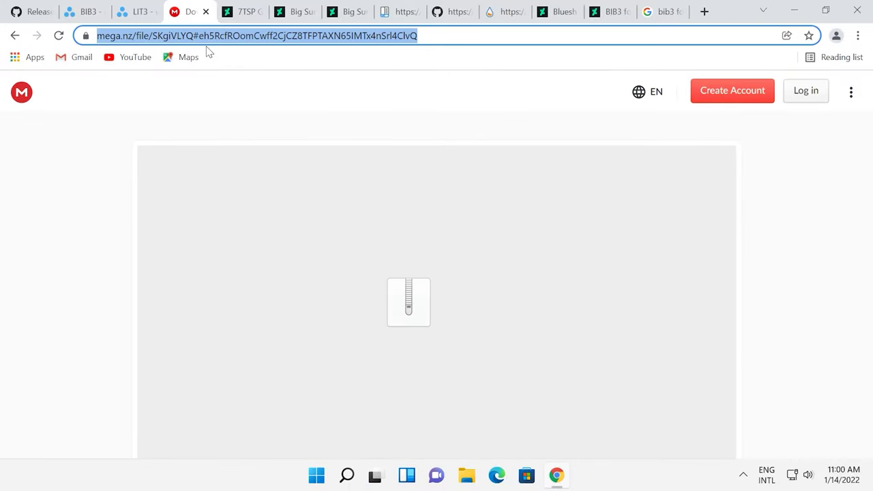
left_click(310, 98)
scroll(402, 224, "down", 2)
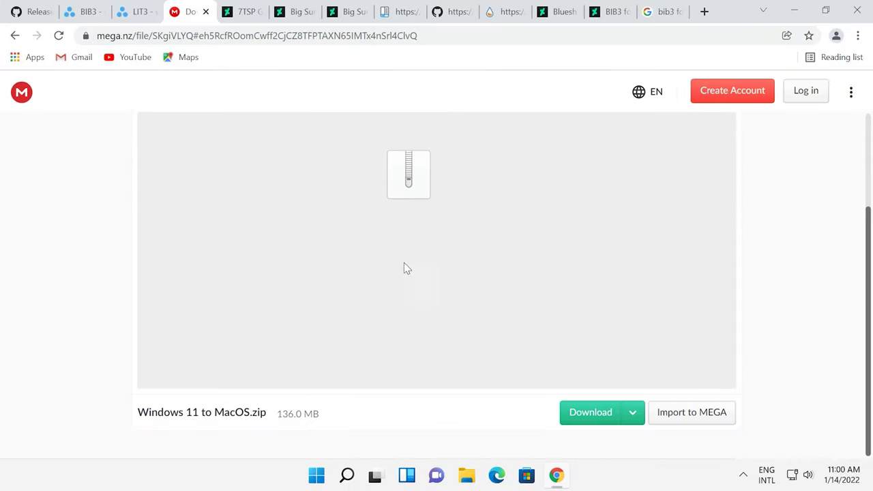
left_click(589, 416)
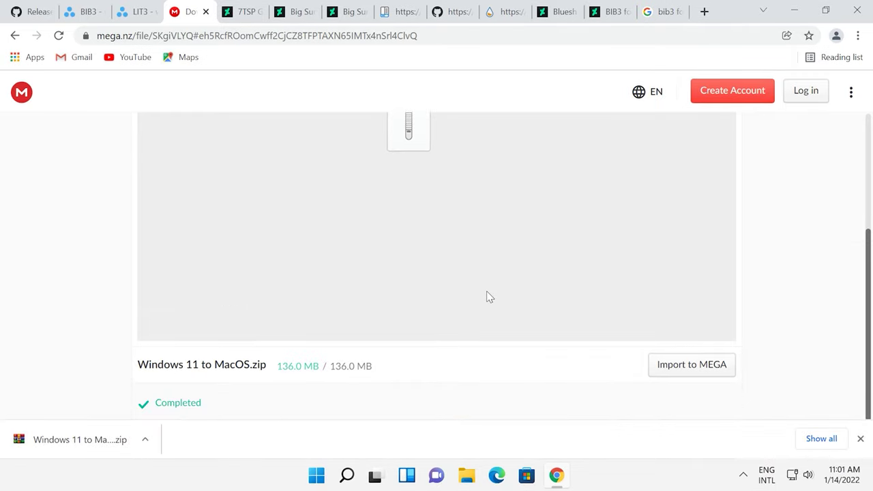
Show the downloaded Windows 11 to MacOS archive in its folder and extract all its contents there.
right_click(89, 446)
left_click(145, 407)
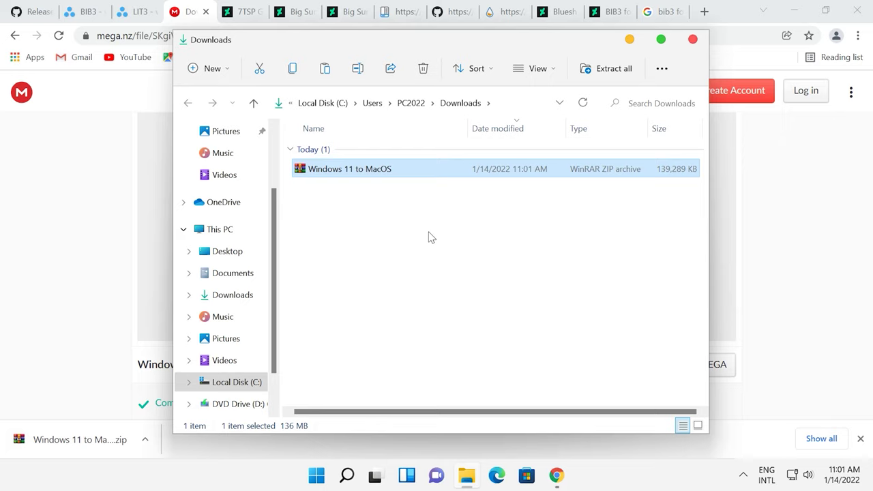
right_click(381, 175)
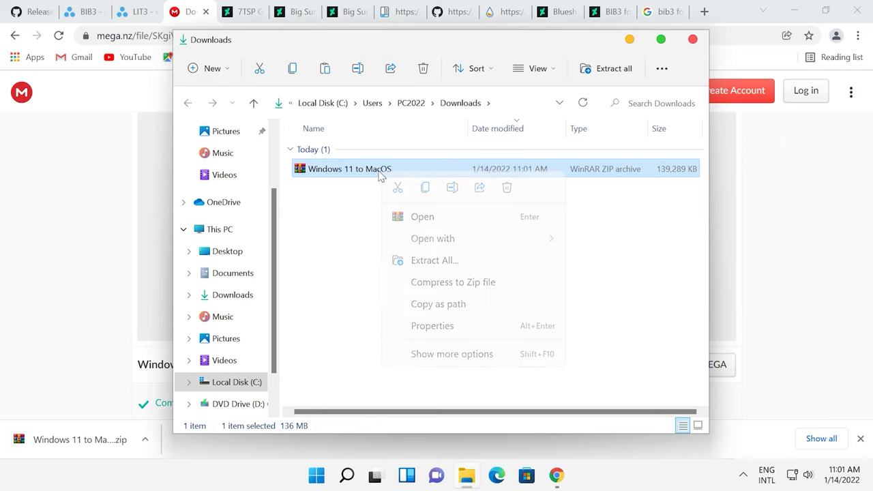
left_click(434, 261)
left_click(554, 381)
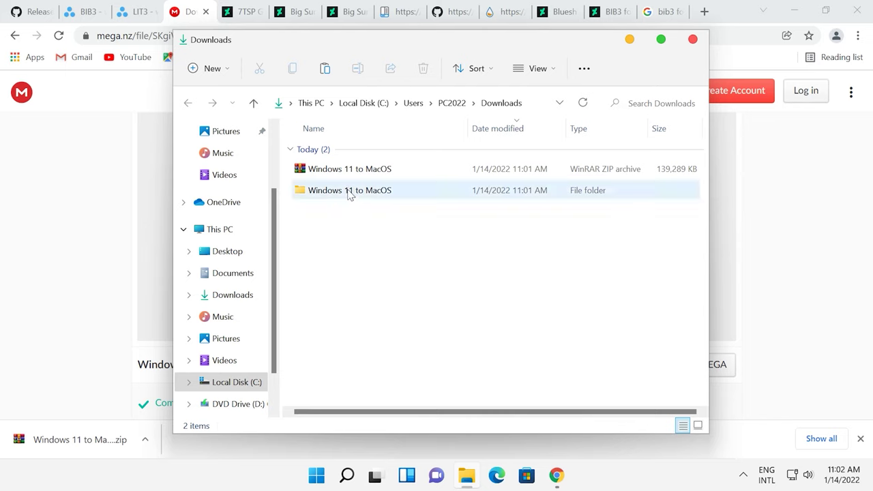
Run 7tsp GUI v0.6(2019) as administrator from the extracted pack's 1. 7TSP Icon Theme folder and accept its agreement, closing the ReadMe.
double_click(350, 191)
double_click(351, 157)
double_click(353, 155)
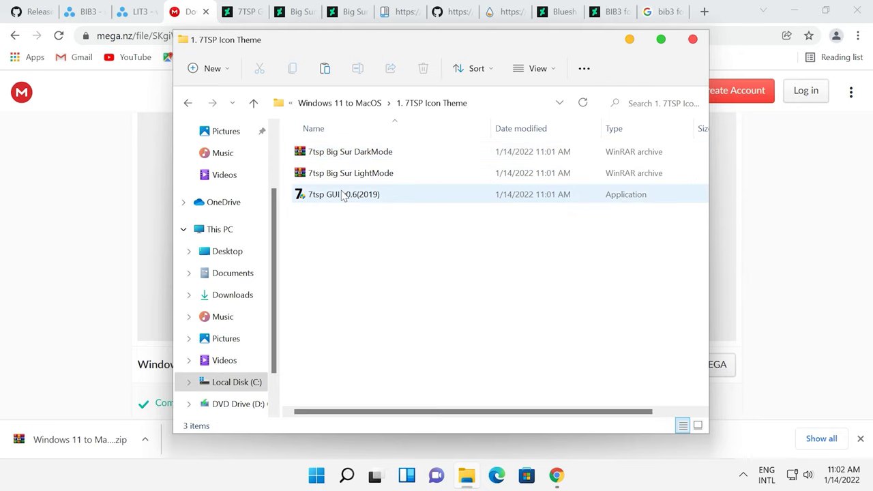
left_click(349, 194)
right_click(349, 194)
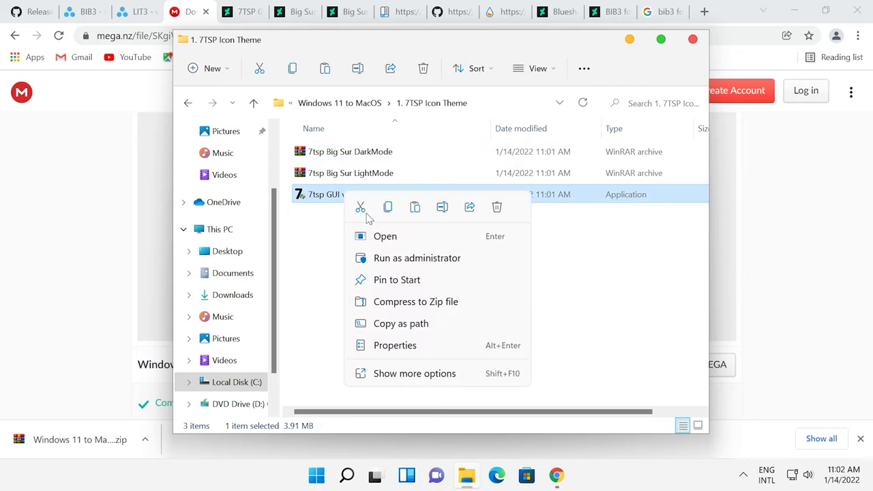
left_click(427, 259)
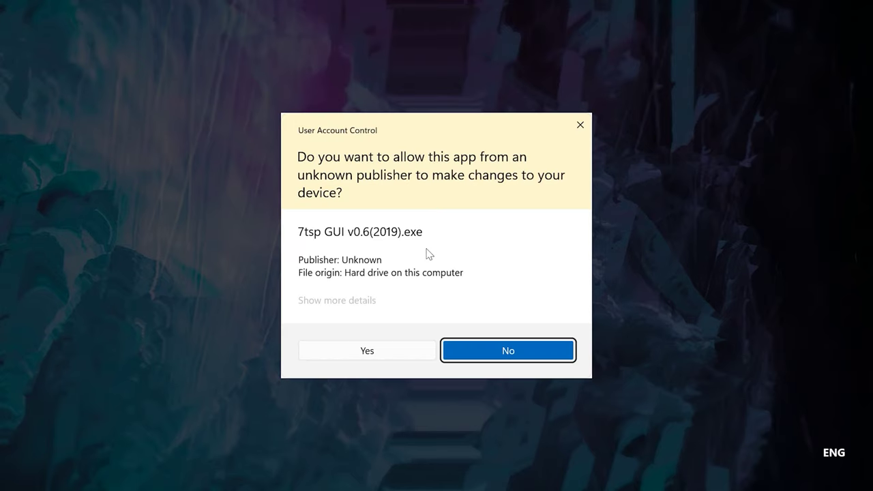
left_click(363, 352)
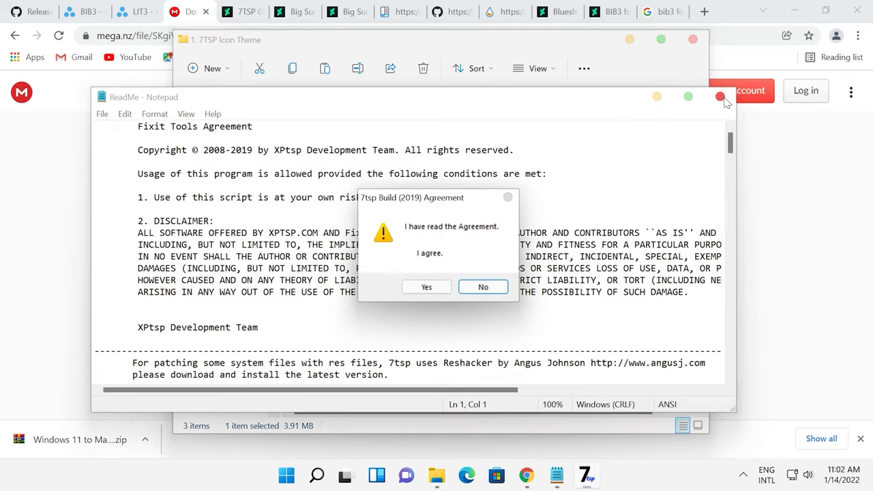
left_click(720, 96)
left_click(427, 287)
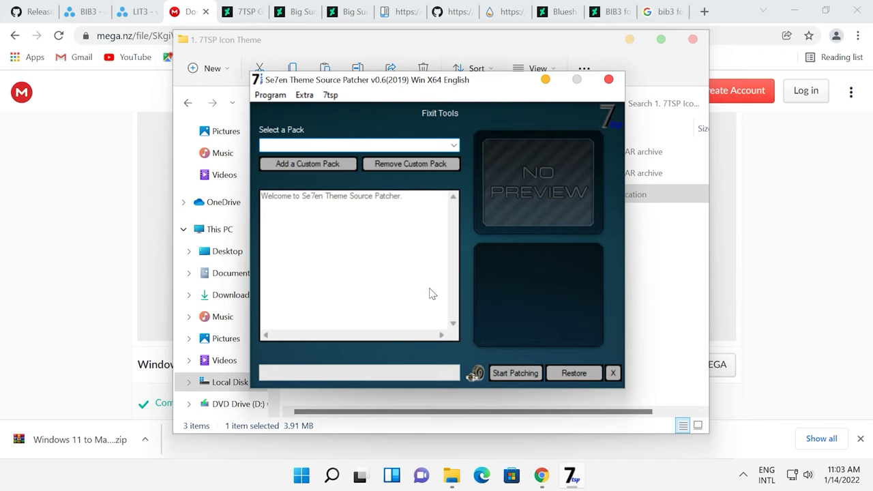
Add 7tsp Big Sur LightMode from the extracted Windows 11 to MacOS folder in Downloads as a custom pack.
left_click(311, 165)
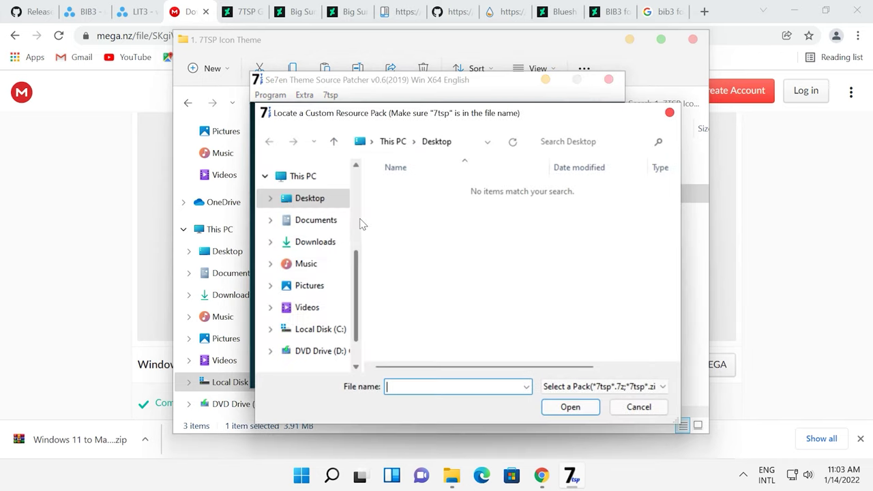
left_click(315, 242)
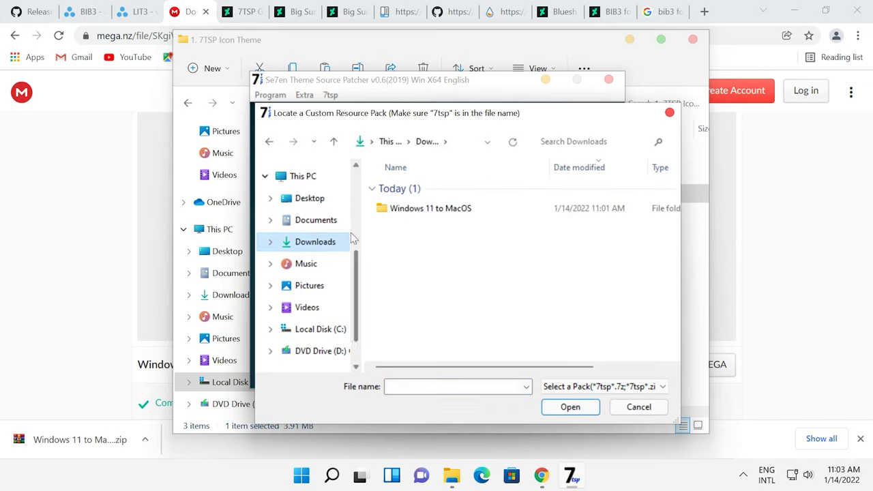
scroll(321, 225, "up", 1)
double_click(412, 209)
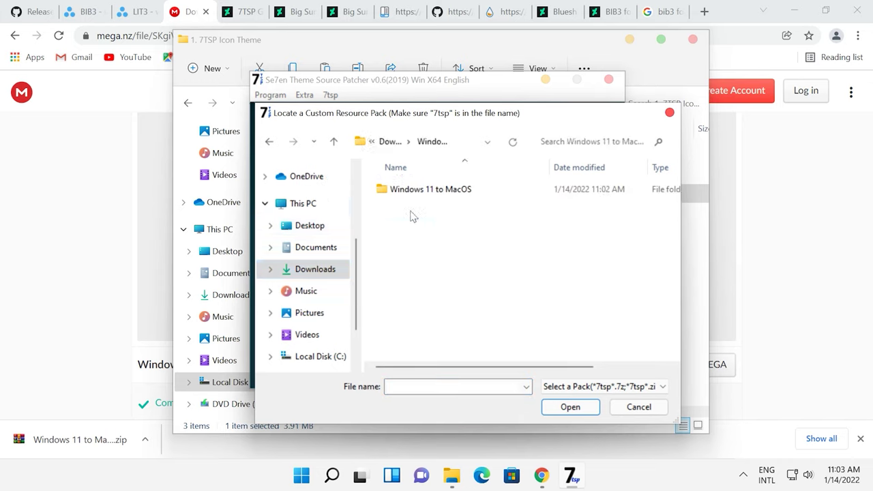
double_click(427, 190)
double_click(427, 191)
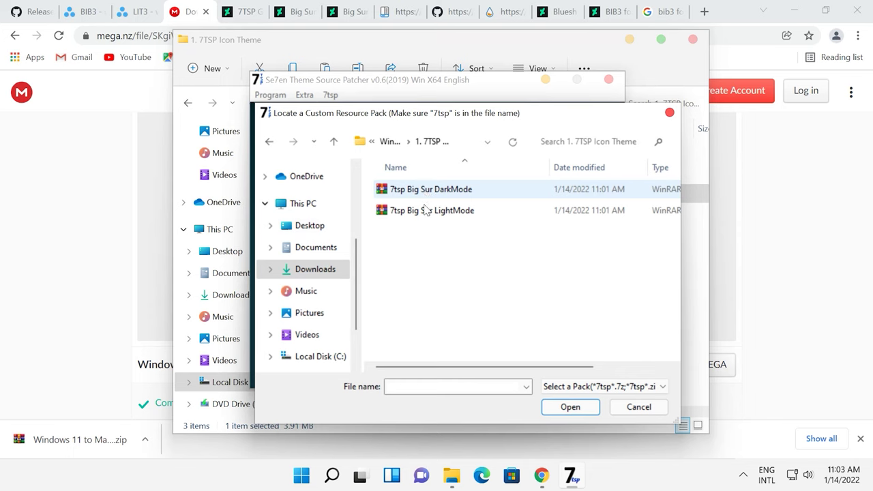
double_click(428, 211)
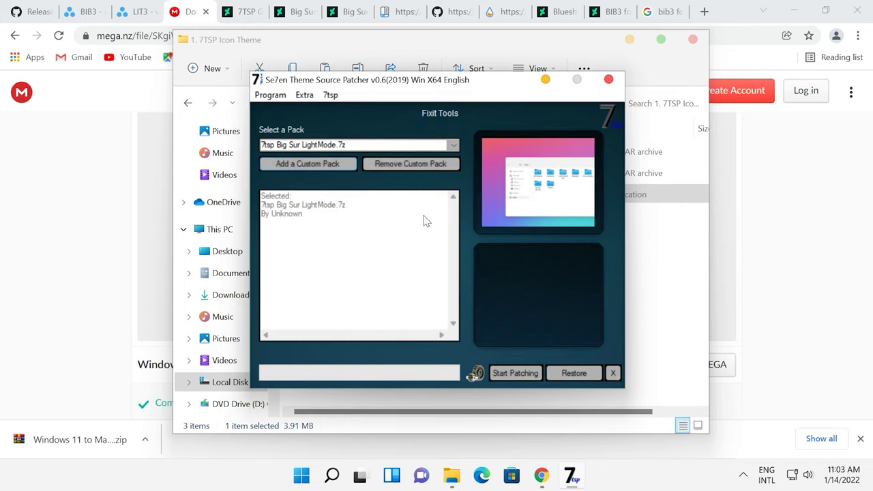
Patch the system with the Big Sur LightMode pack and reboot Windows to complete it.
left_click(516, 378)
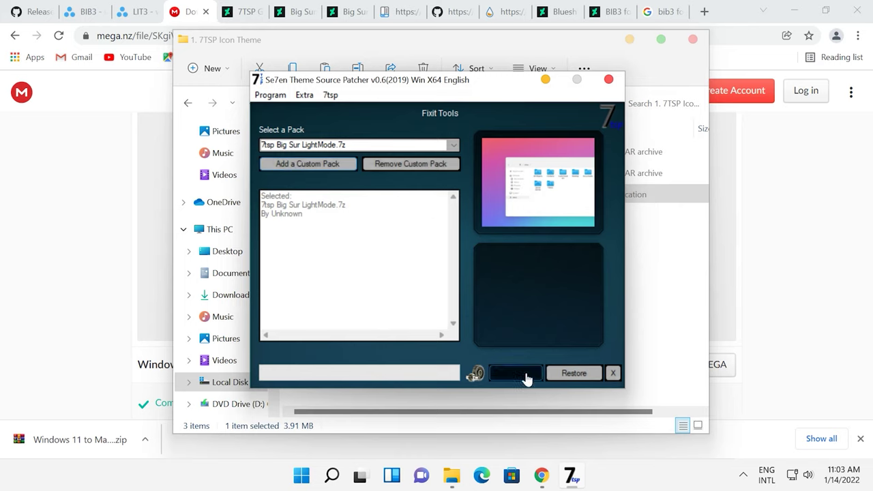
left_click(437, 310)
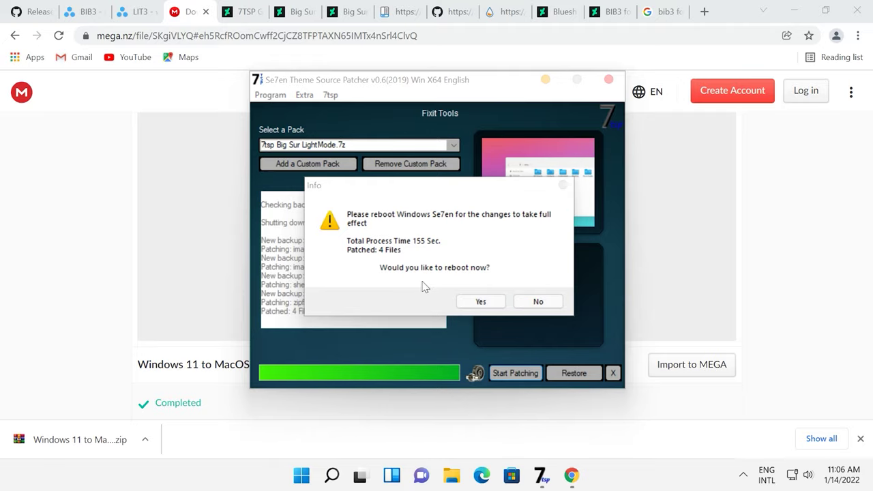
left_click(476, 300)
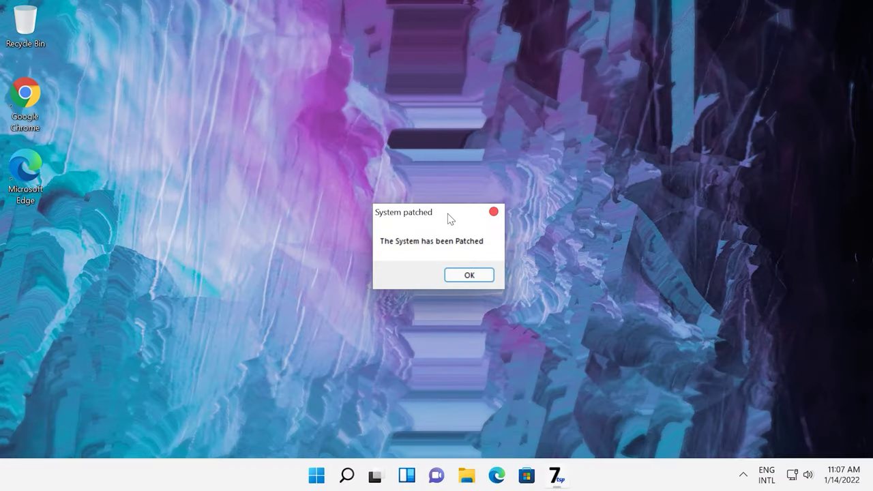
left_click(473, 278)
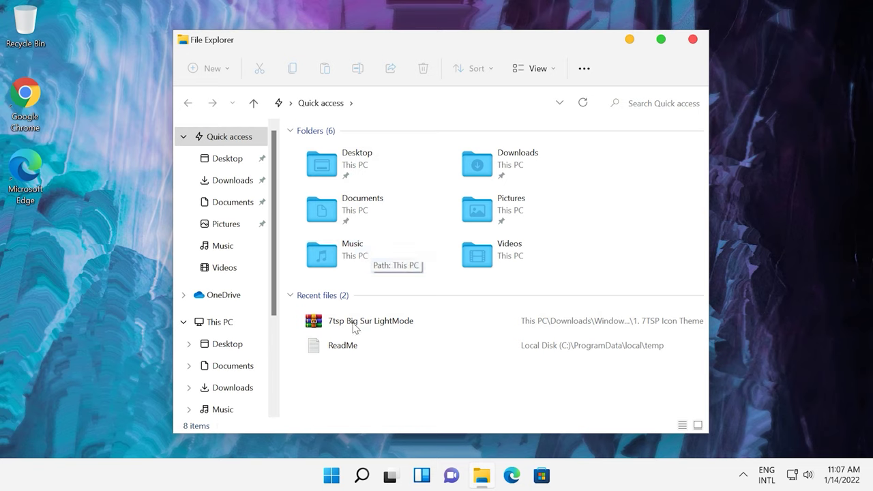
Open Local Disk (C:) from This PC in File Explorer and show its contents as medium-sized icons.
left_click(185, 323)
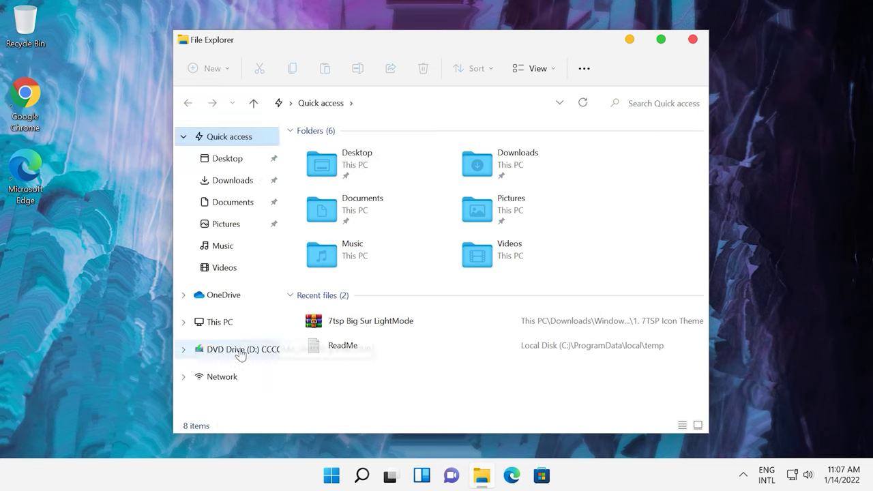
left_click(220, 323)
left_click(381, 307)
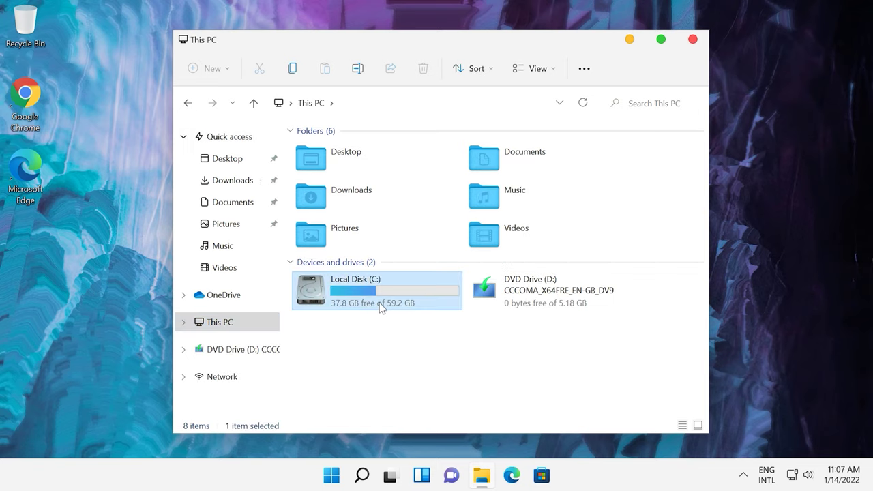
double_click(392, 298)
left_click(537, 69)
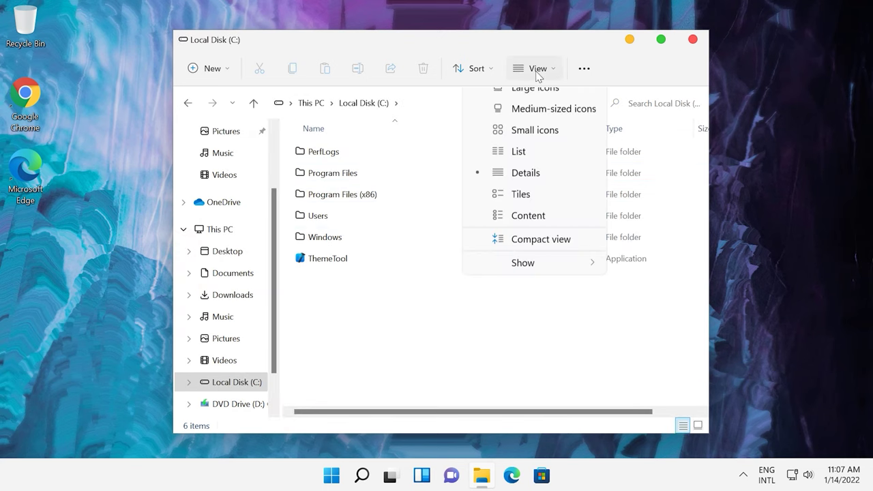
left_click(542, 143)
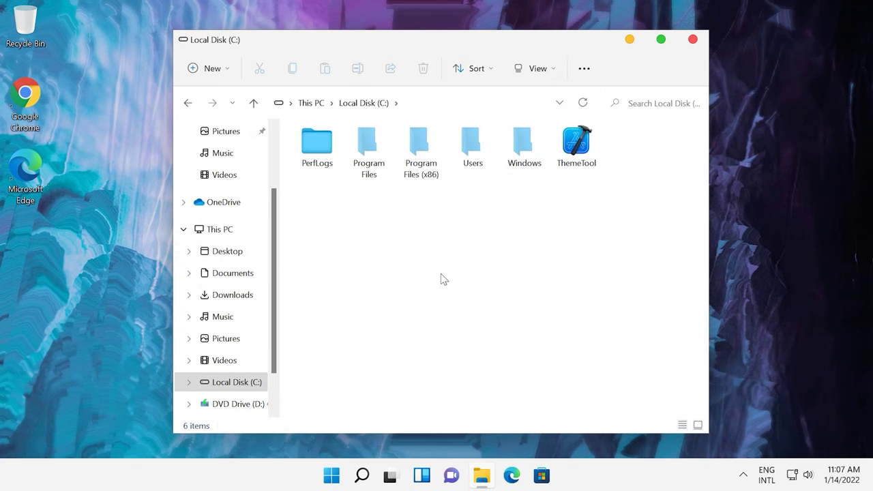
left_click_drag(671, 167, 671, 171)
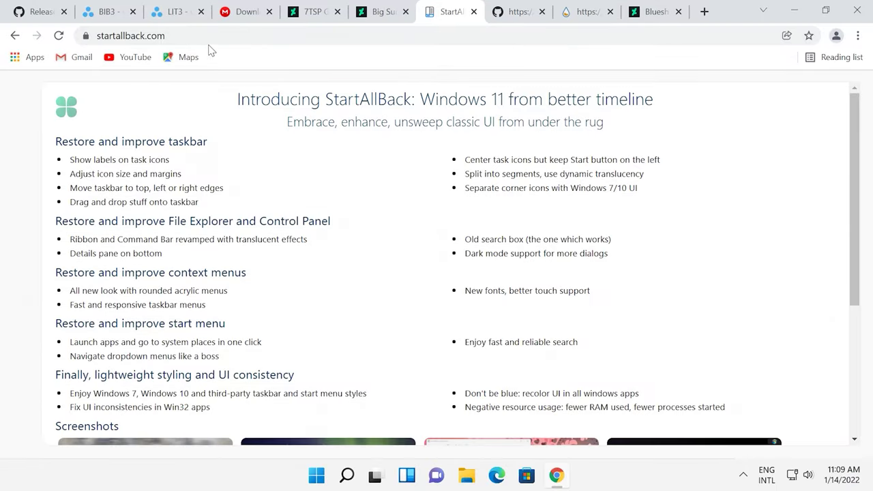
Download StartAllBack 3.2.1 from startallback.com in Chrome.
left_click(195, 42)
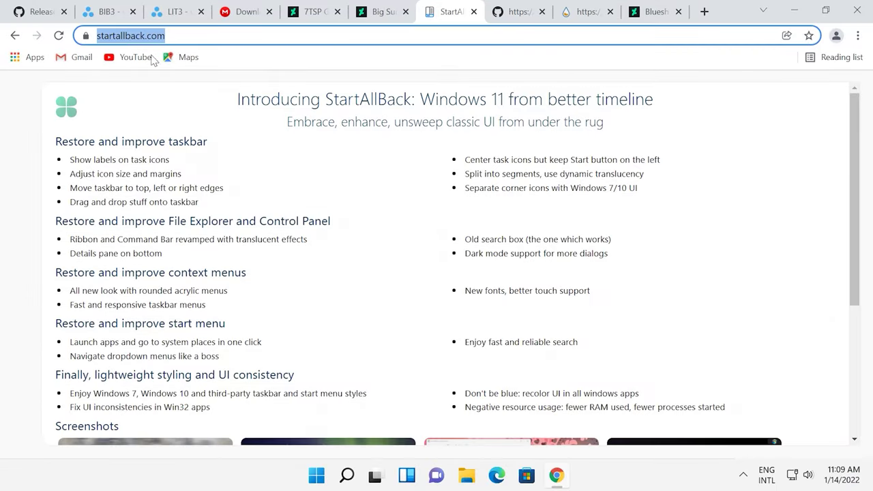
scroll(271, 196, "down", 3)
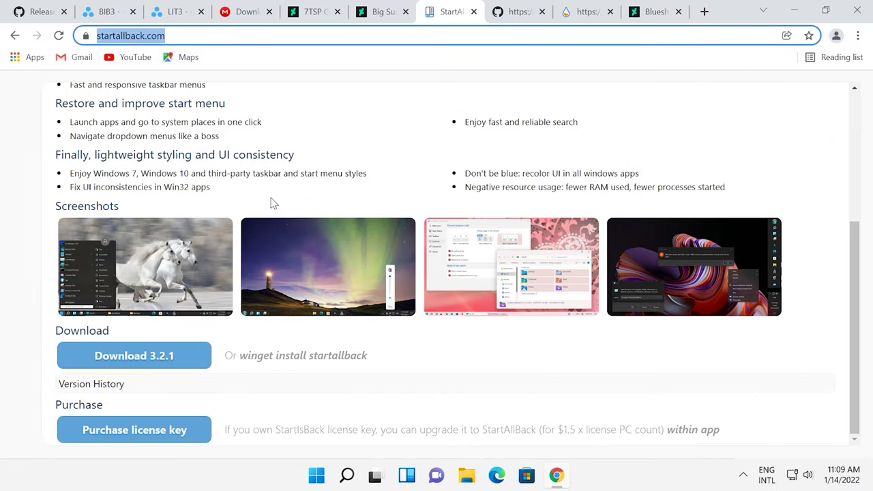
left_click(134, 360)
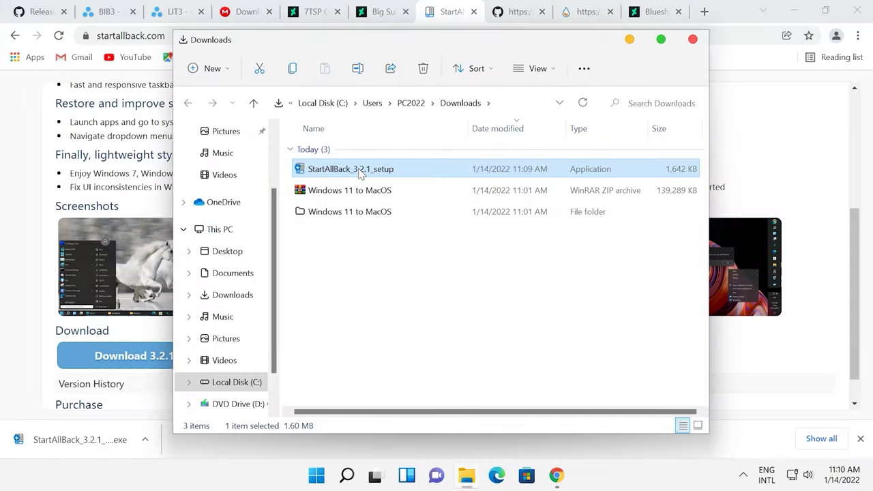
Run StartAllBack_3.2.1_setup from Downloads as administrator and install it for the current user only.
right_click(360, 169)
left_click(412, 236)
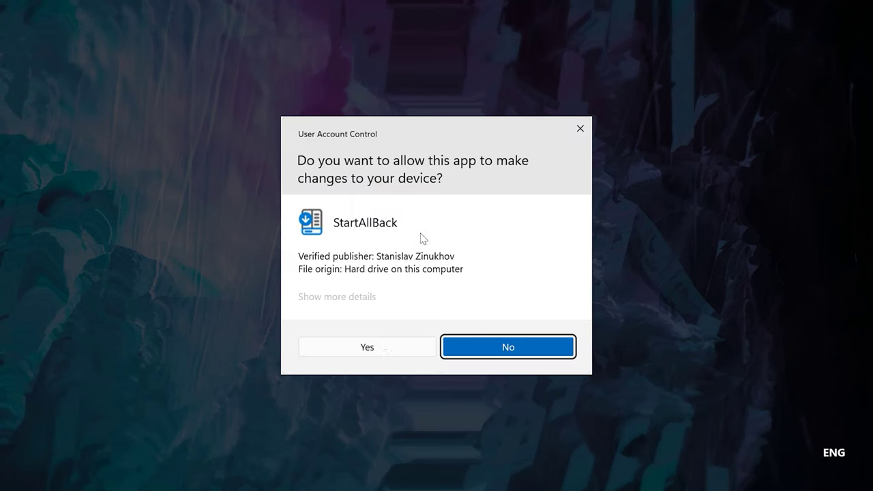
left_click(381, 347)
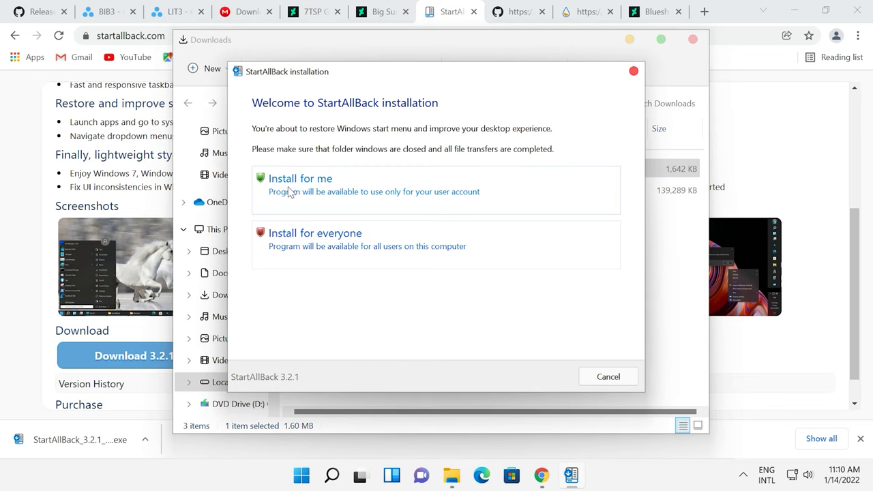
left_click(314, 187)
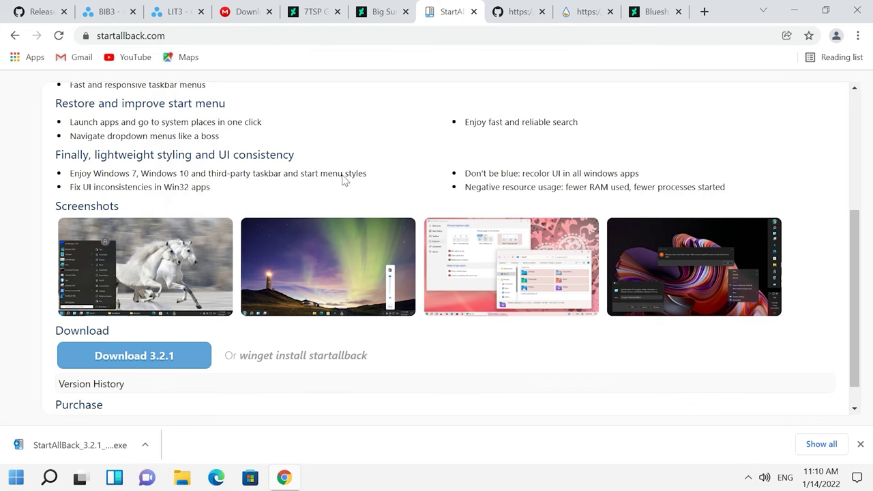
In the StartAllBack configuration, apply the Proper 11 theme and set the Explorer style to Win7 Command Bar without the Mica effect.
left_click(794, 11)
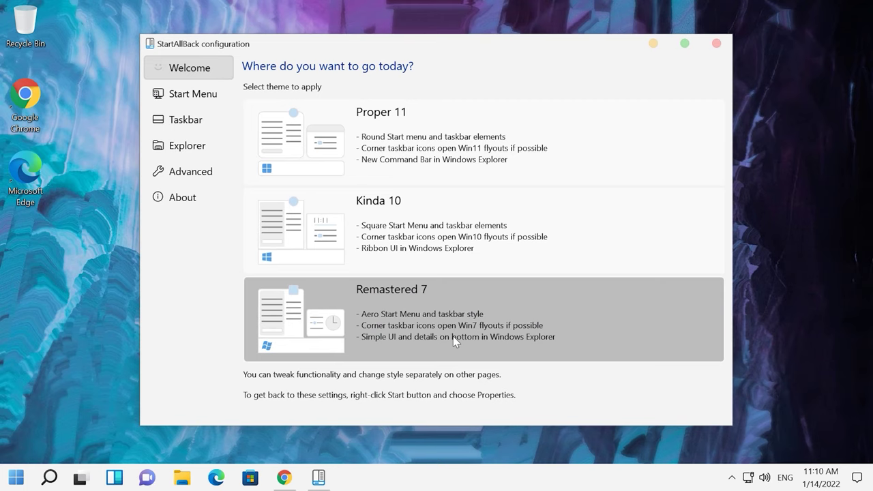
left_click(379, 135)
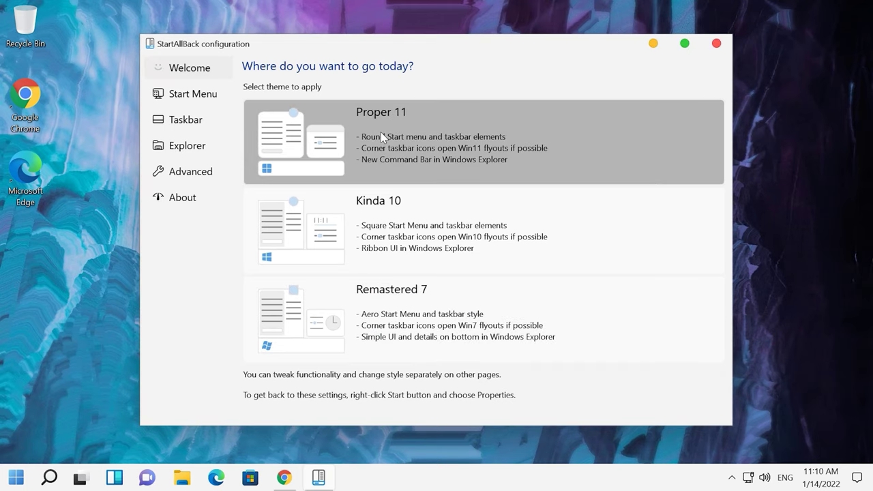
left_click(194, 152)
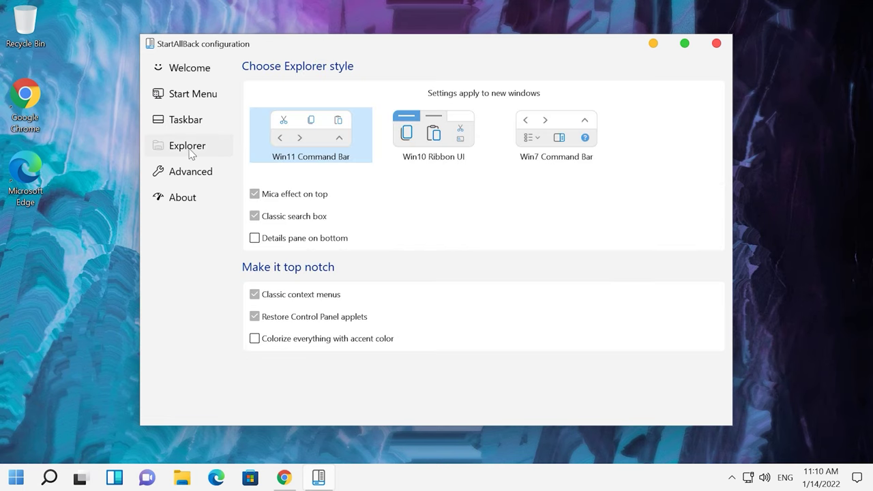
left_click(550, 146)
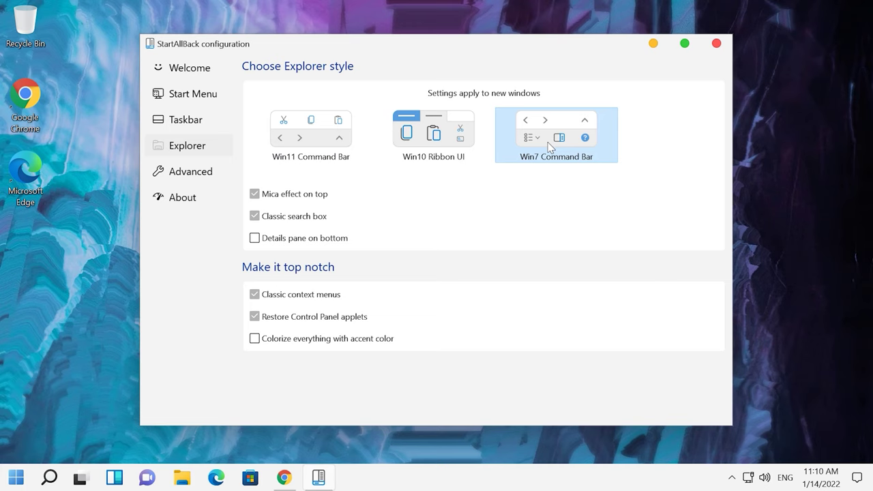
left_click(258, 196)
Enable custom start menu coloring with its opacity reduced to nearly the minimum, and close the StartAllBack configuration.
left_click(190, 178)
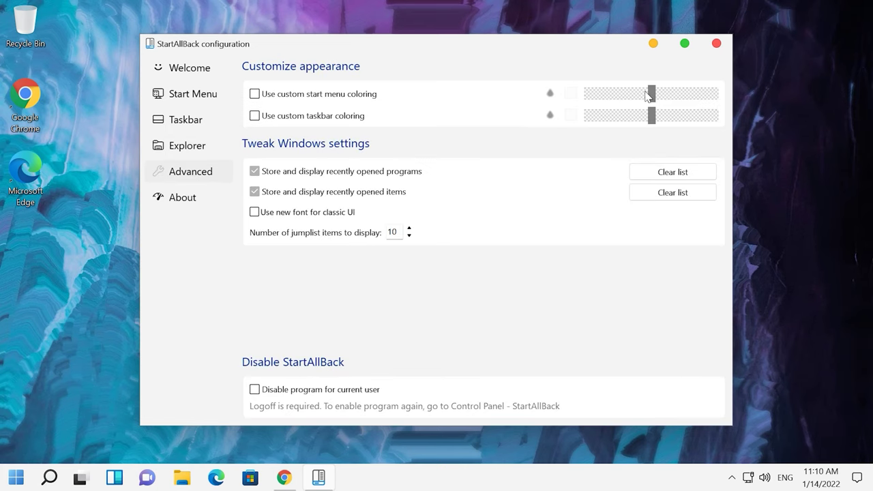
left_click(255, 94)
left_click_drag(651, 93, 588, 93)
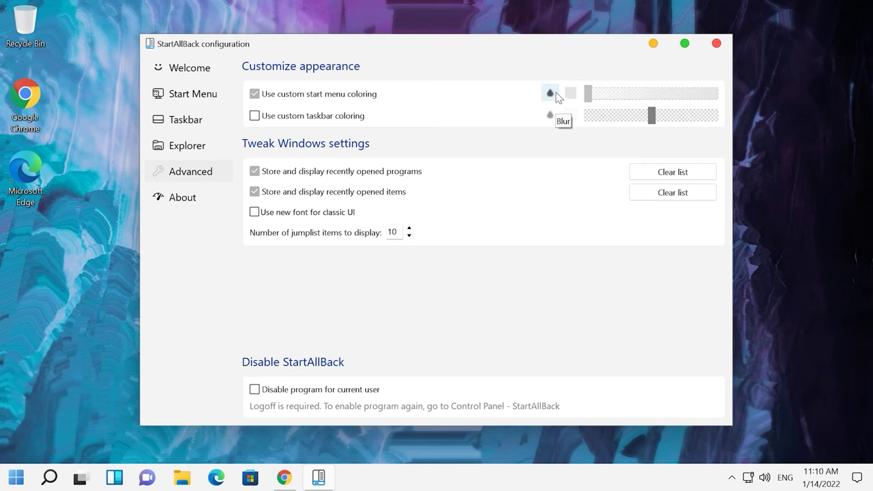
left_click(720, 43)
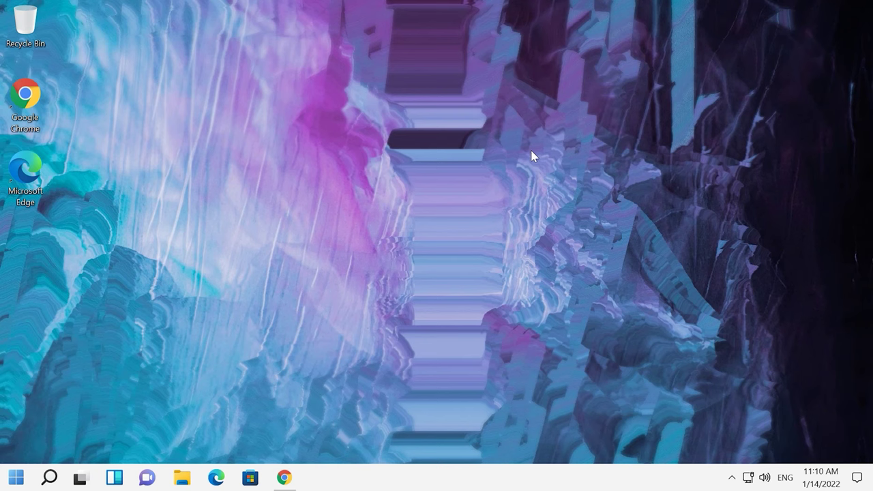
Unlock the taskbar and move it to the top edge of the desktop.
right_click(477, 485)
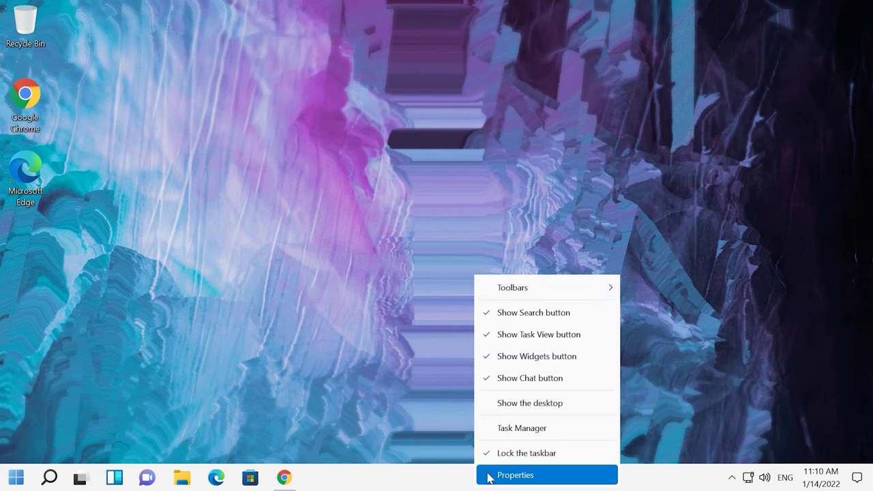
left_click(480, 451)
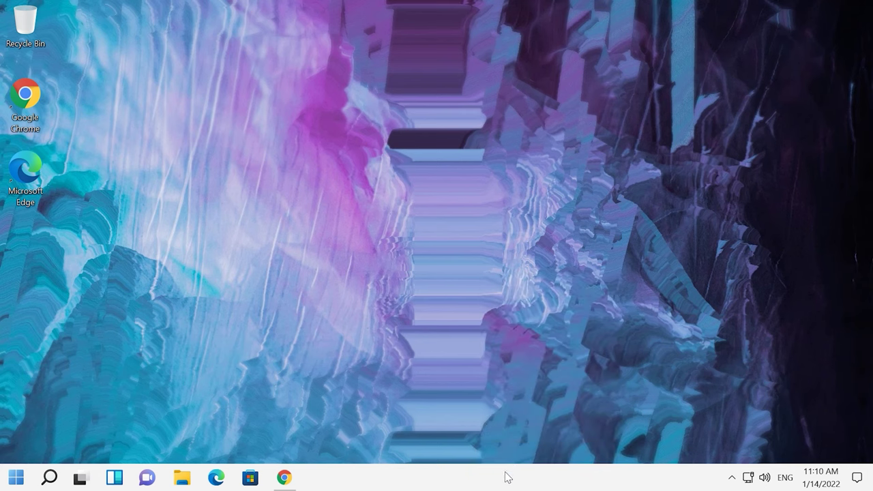
left_click_drag(554, 461, 499, 37)
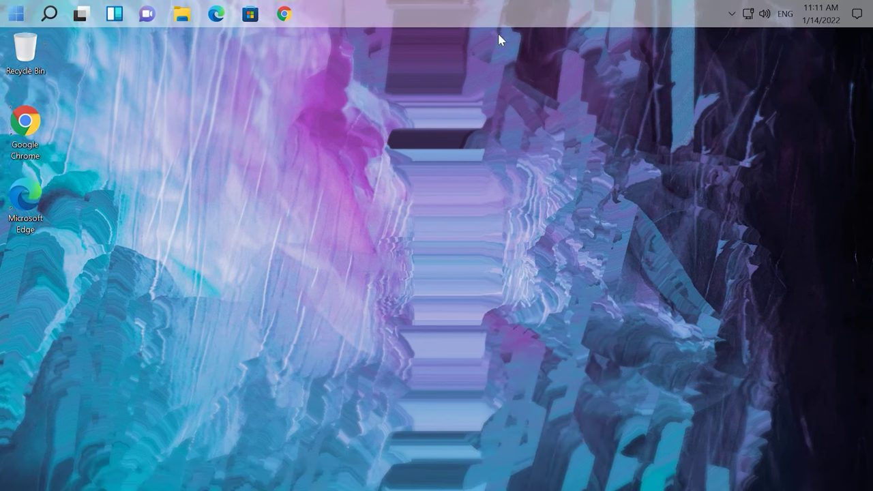
Set the taskbar icon size to S in the StartAllBack taskbar configuration.
right_click(566, 11)
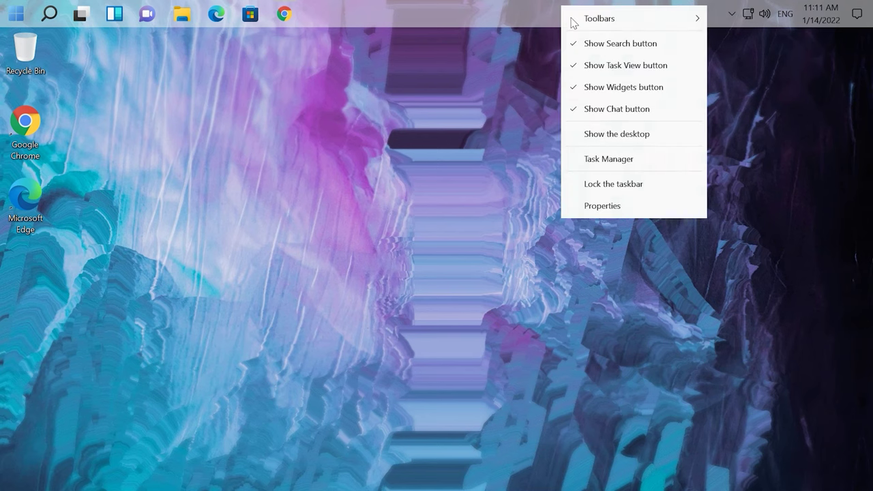
left_click(604, 206)
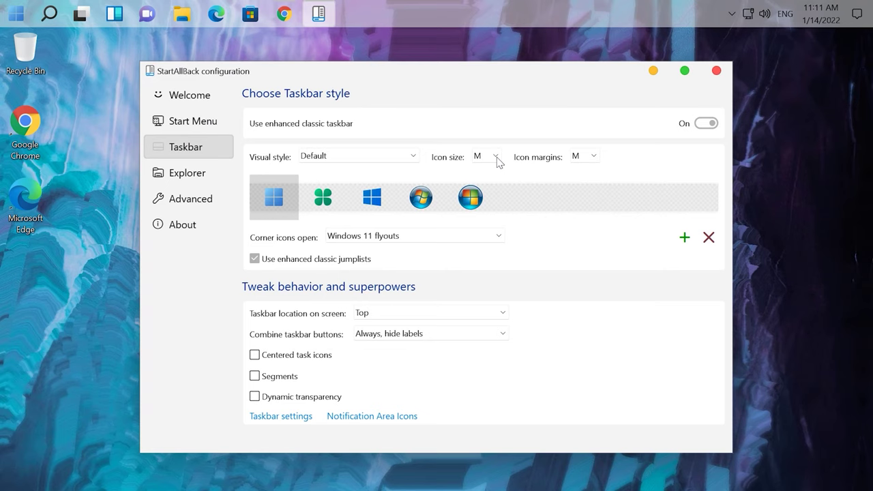
left_click(490, 156)
left_click(476, 170)
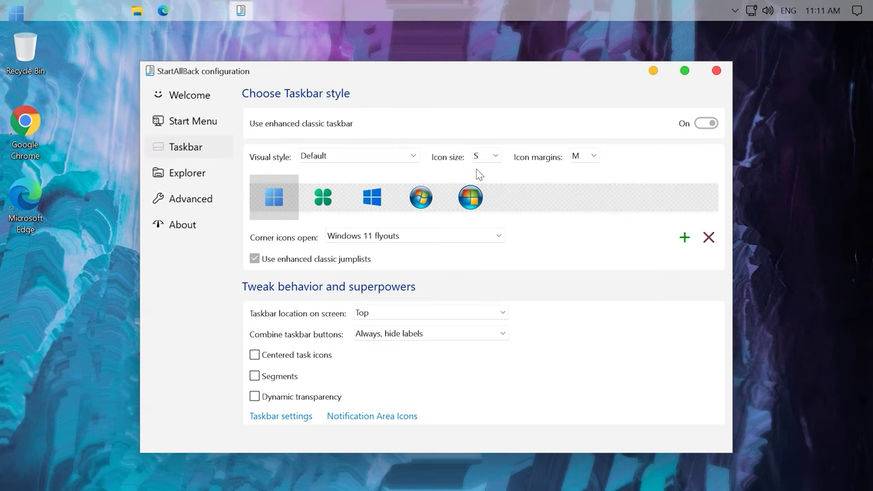
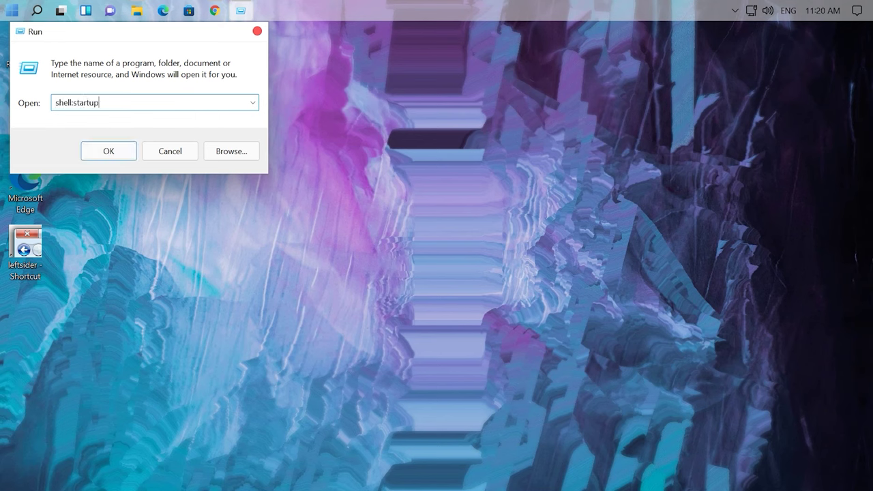
Open the shell:startup folder, move the leftsider desktop shortcut into it, and run leftsider from the LeftSider folder on Local Disk (C:).
left_click(132, 153)
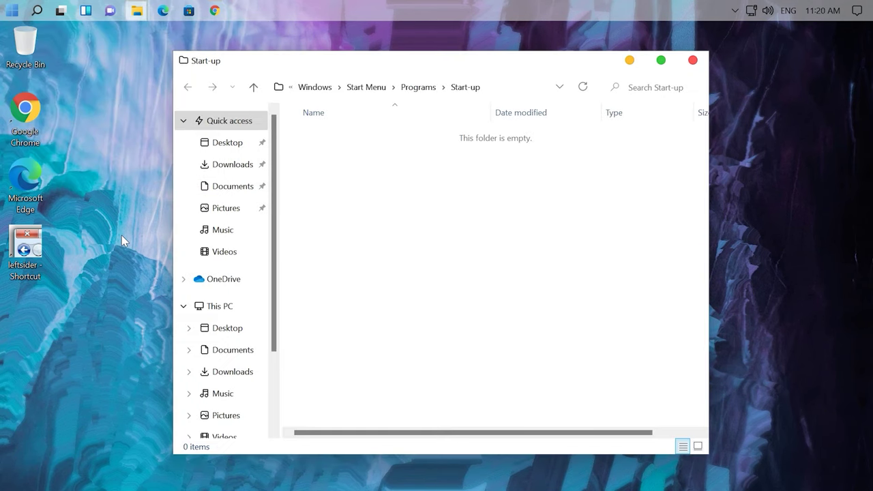
left_click_drag(25, 251, 364, 216)
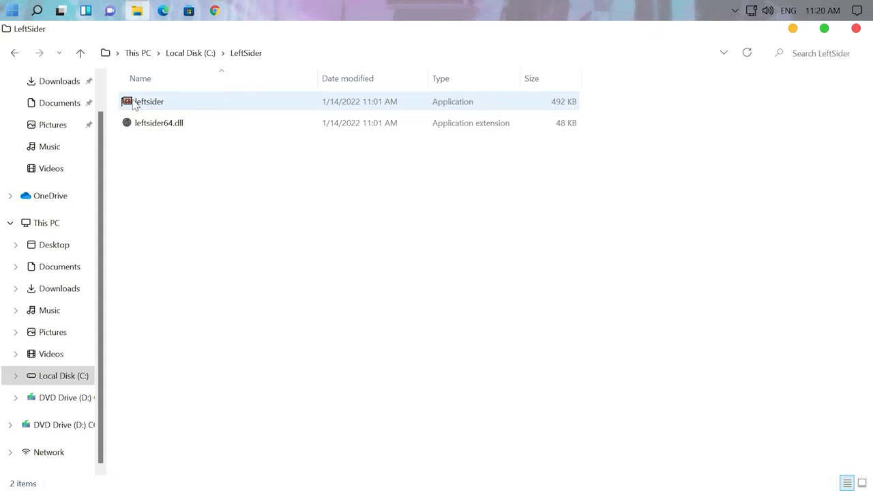
double_click(139, 100)
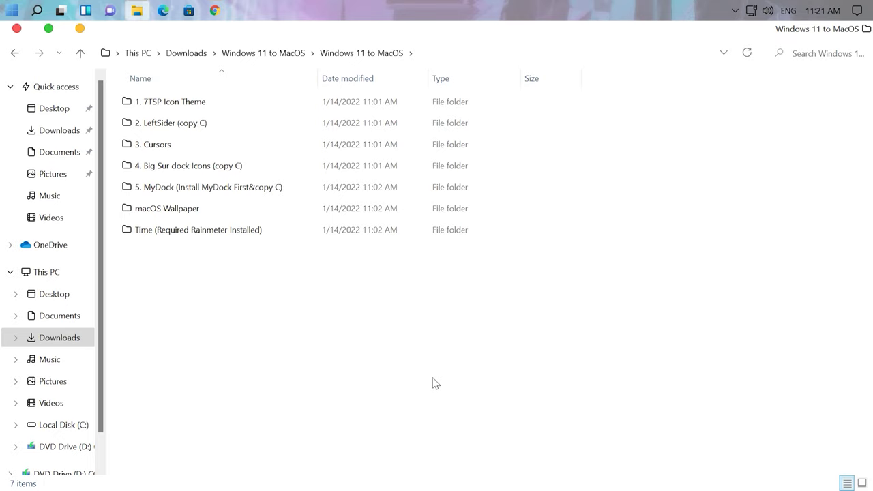
Install the cursor set using the Install setup information file in the 3. Cursors folder, allowing the changes, and close the folder window.
double_click(154, 145)
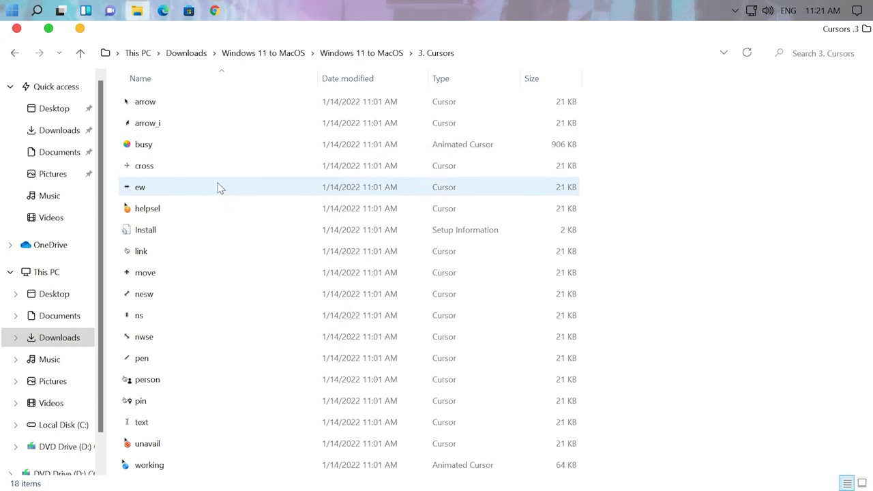
mouse_move(219, 187)
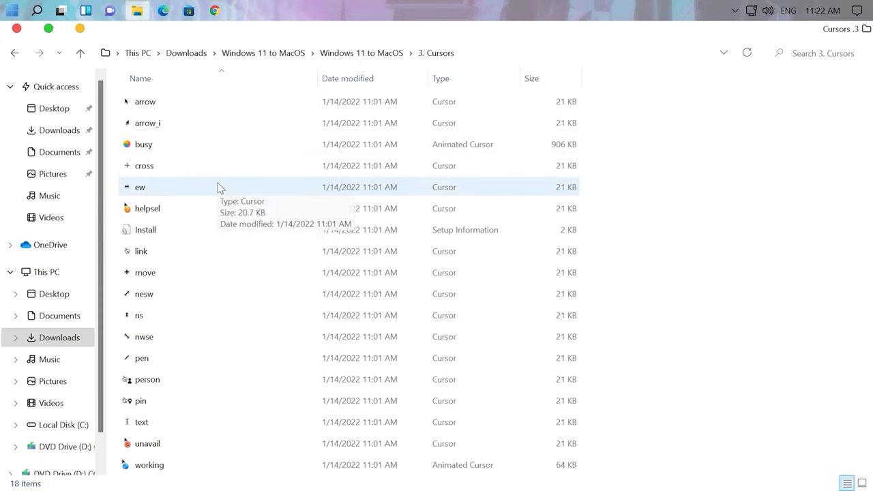
right_click(189, 234)
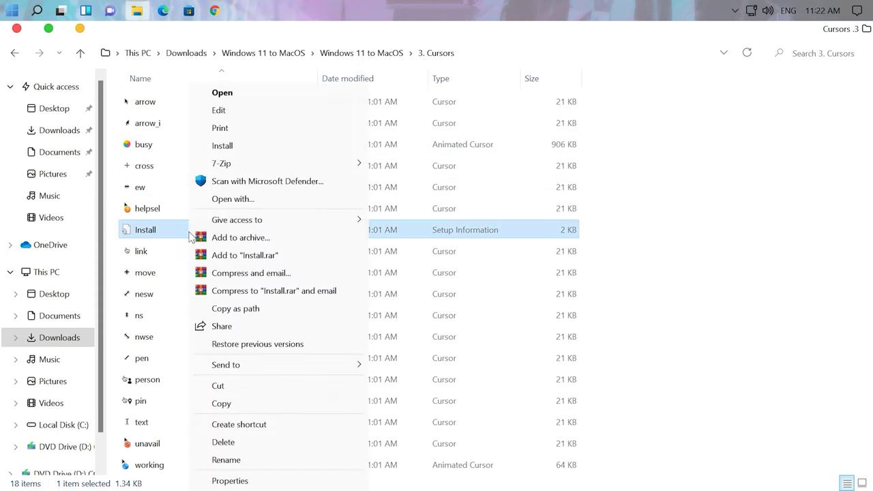
left_click(225, 146)
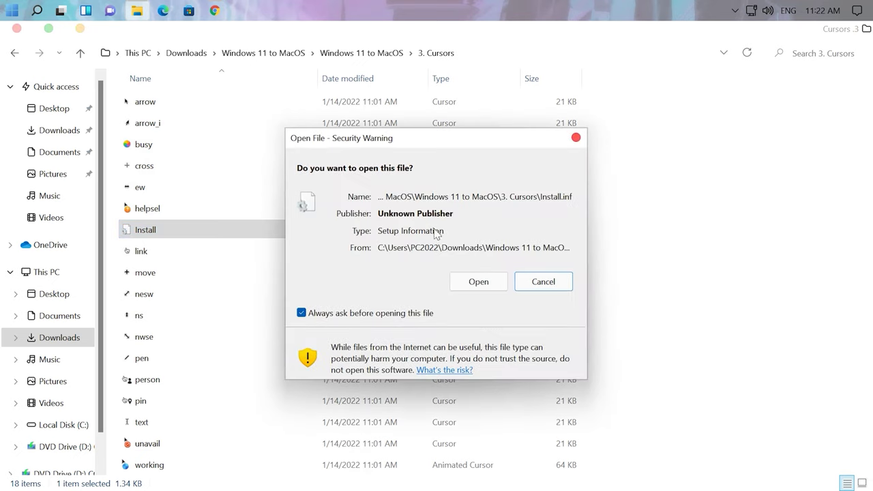
left_click(470, 283)
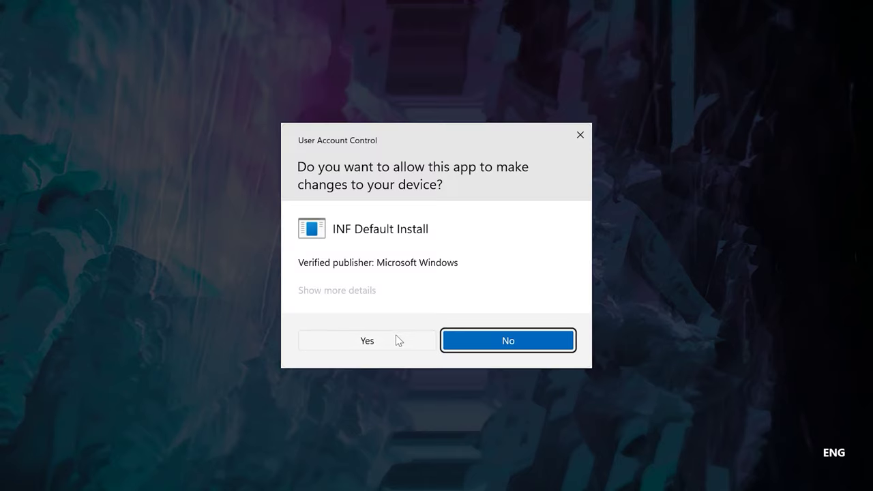
left_click(395, 338)
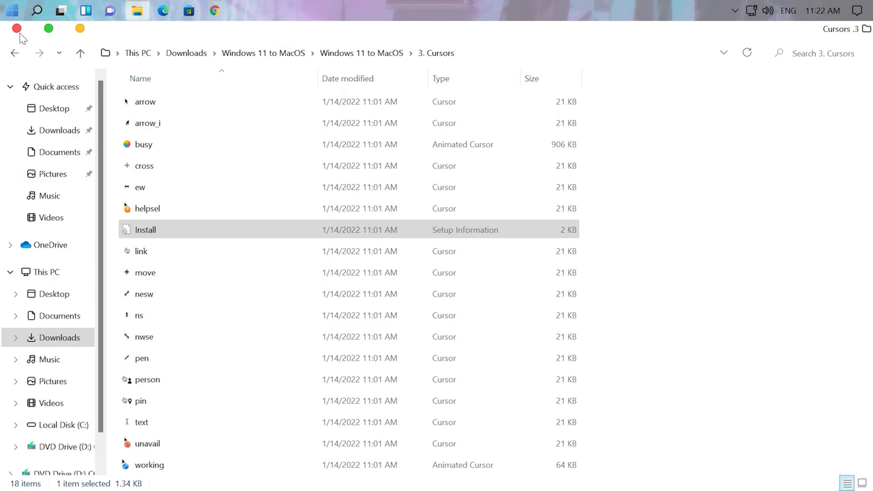
key("alt+F4")
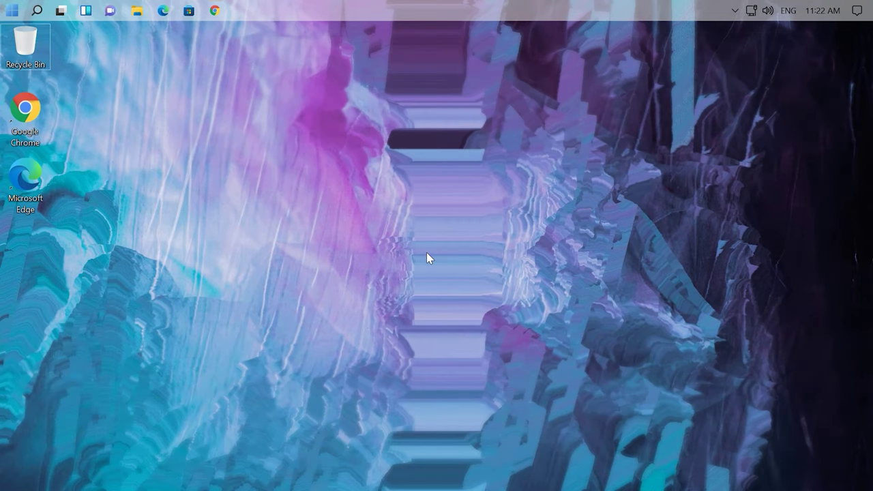
Apply the Big Sur mouse pointer scheme from the personalisation theme settings, replacing the original scheme, and close Settings.
right_click(426, 252)
left_click(476, 451)
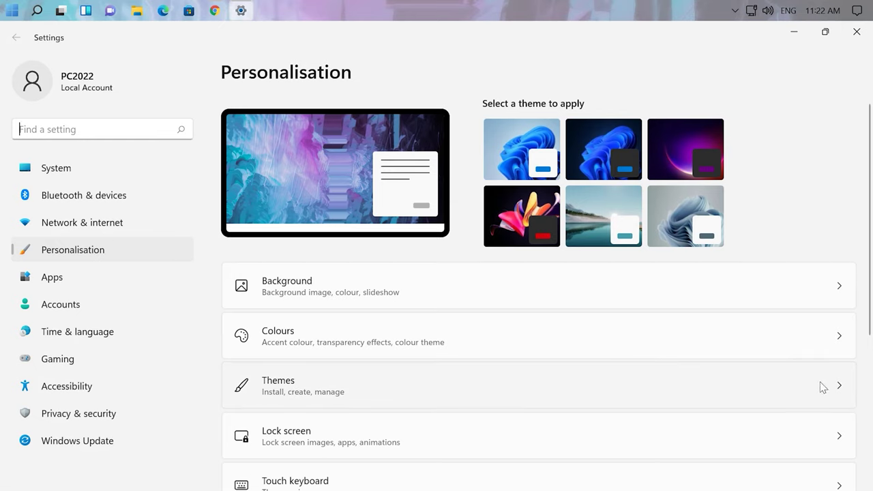
left_click(843, 388)
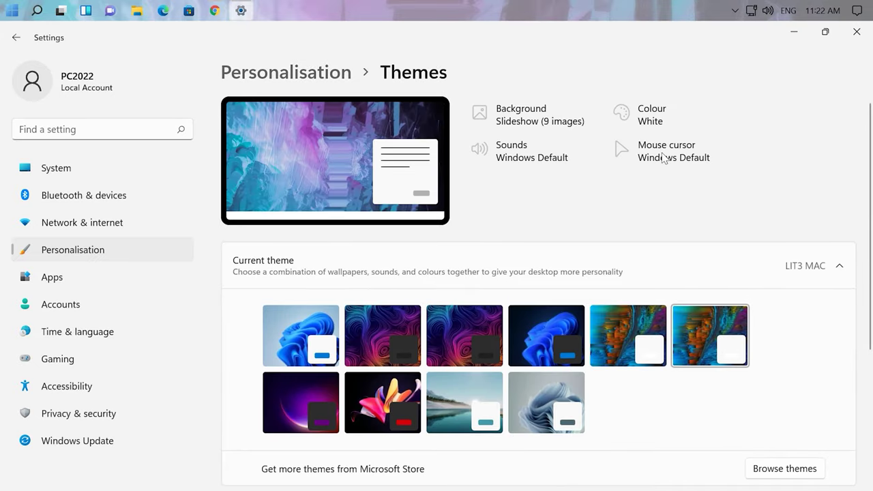
left_click(660, 158)
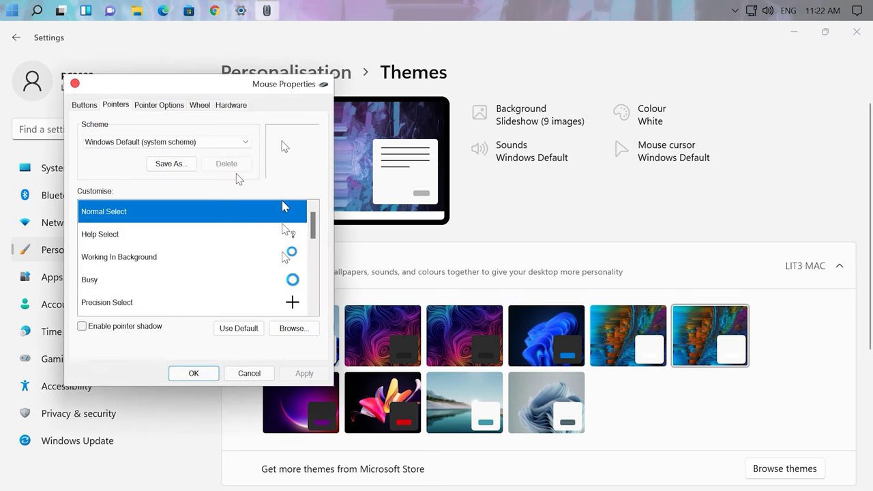
left_click(243, 143)
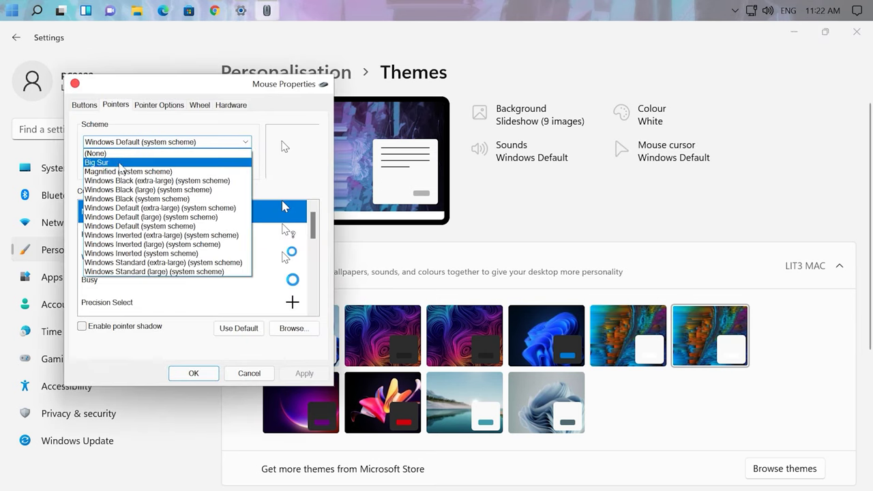
left_click(99, 163)
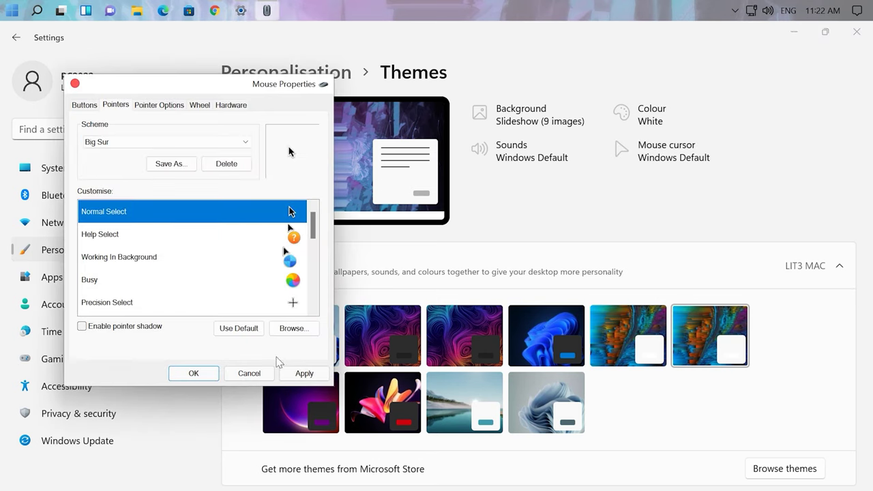
left_click(305, 373)
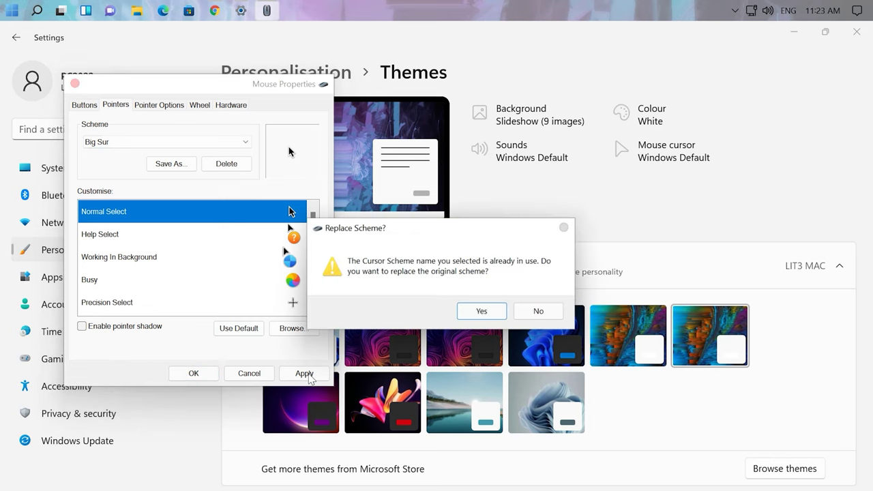
left_click(482, 312)
left_click(215, 369)
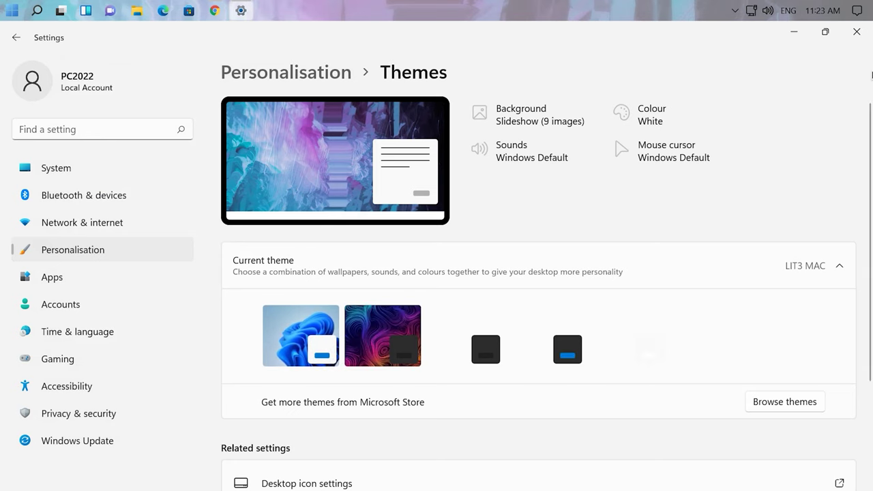
left_click(856, 32)
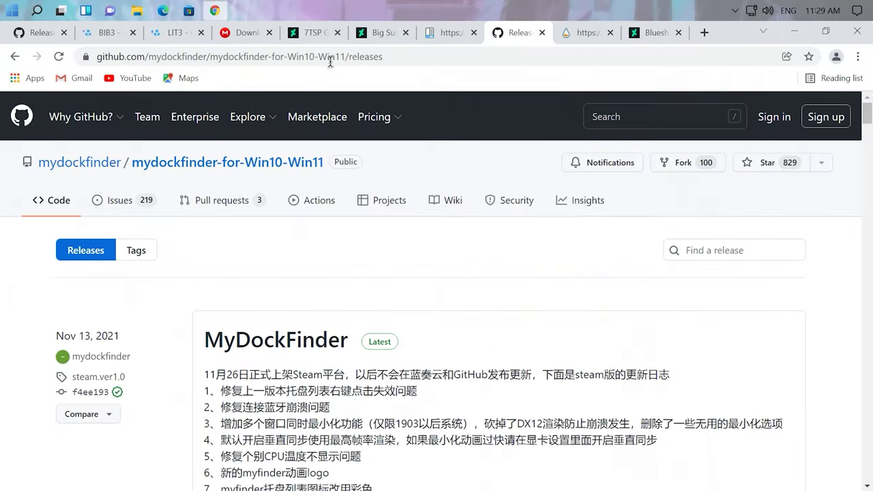
Download MyDockFinder.zip from the assets on the mydockfinder-for-Win10-Win11 GitHub releases page and show the file in its folder.
left_click(364, 60)
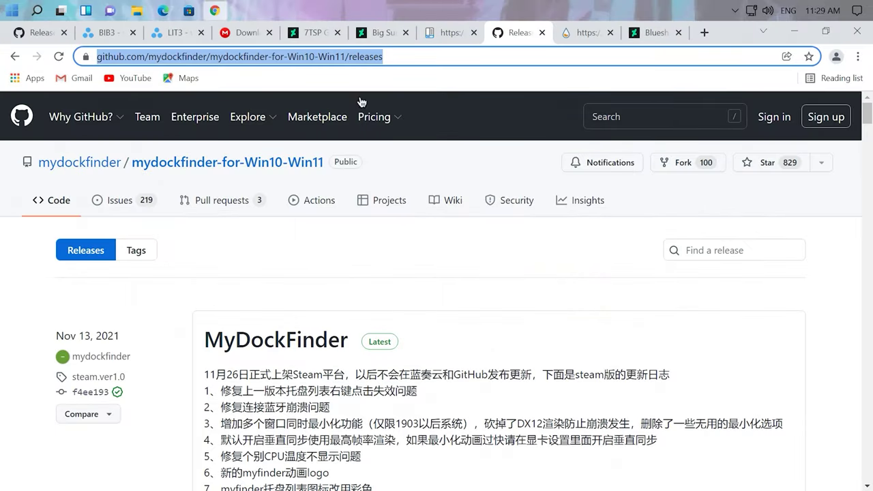
scroll(330, 333, "down", 9)
scroll(329, 333, "up", 7)
scroll(329, 333, "down", 15)
scroll(324, 337, "down", 9)
scroll(259, 273, "up", 2)
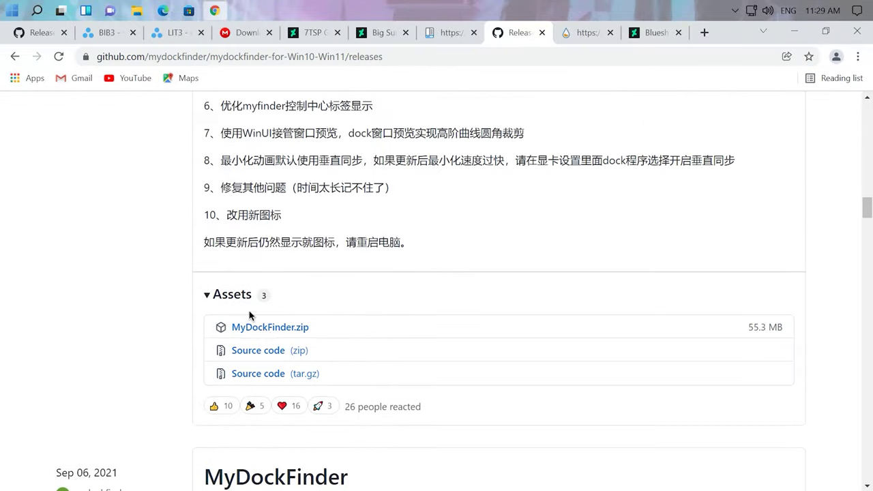
left_click(275, 329)
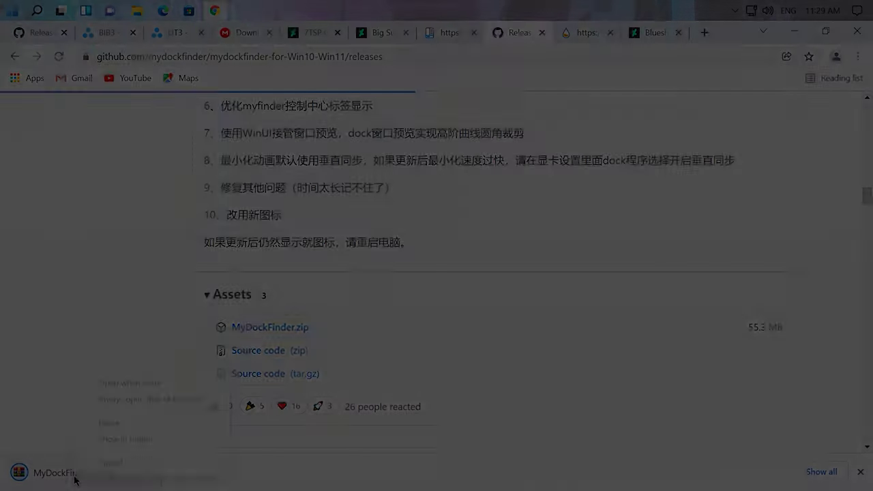
right_click(76, 474)
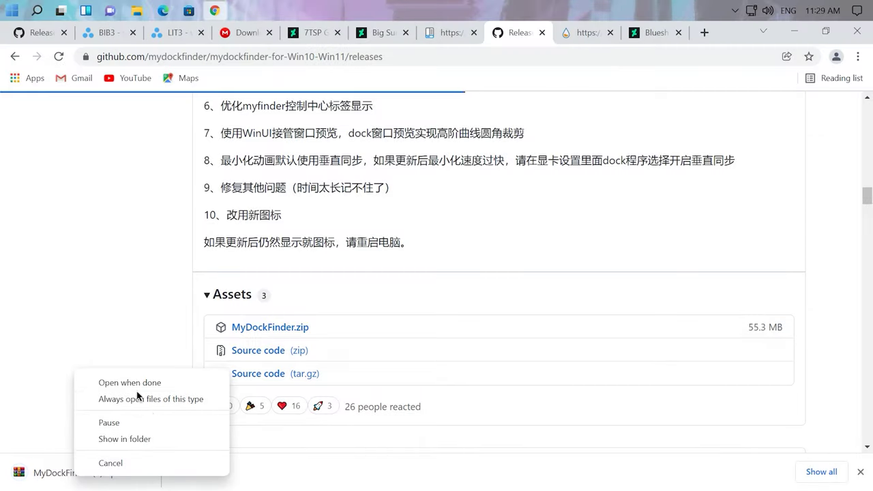
left_click(131, 439)
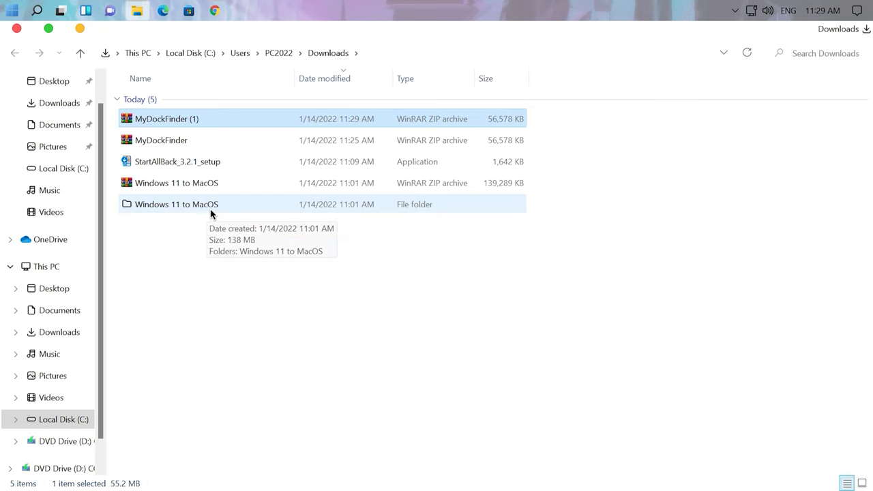
Extract the MyDockFinder (1) archive directly into the Downloads folder using 7-Zip.
right_click(188, 118)
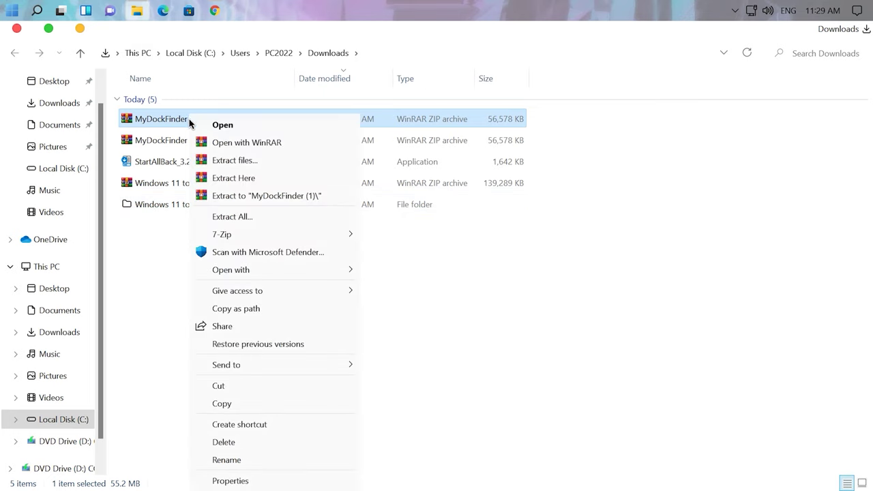
mouse_move(254, 235)
left_click(430, 291)
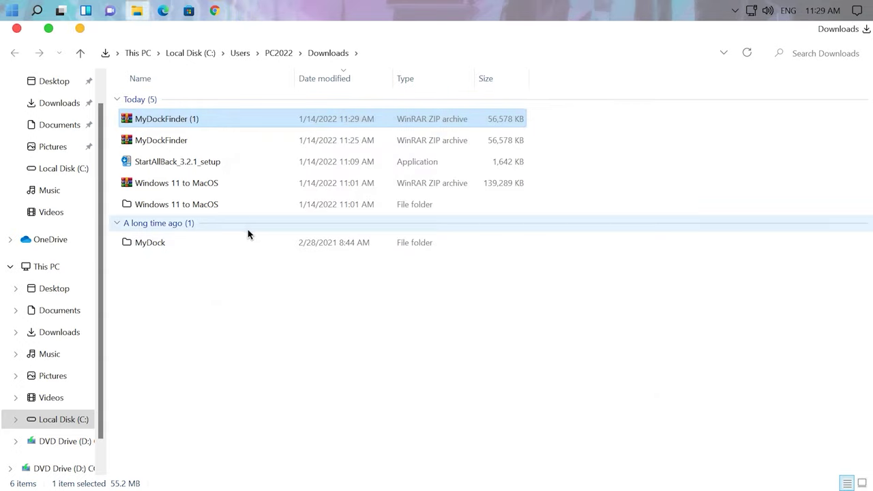
Copy the extracted MyDock folder from Downloads to the root of Local Disk (C:).
right_click(208, 249)
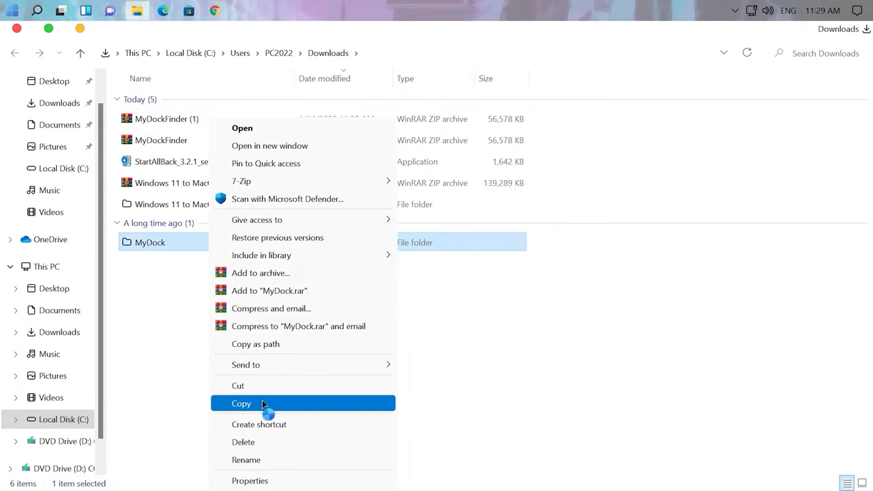
left_click(266, 405)
left_click(74, 424)
right_click(200, 258)
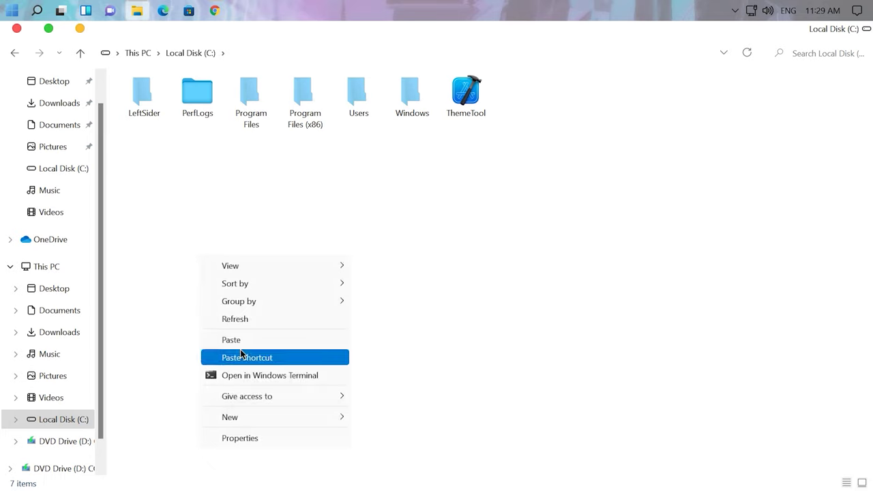
left_click(242, 340)
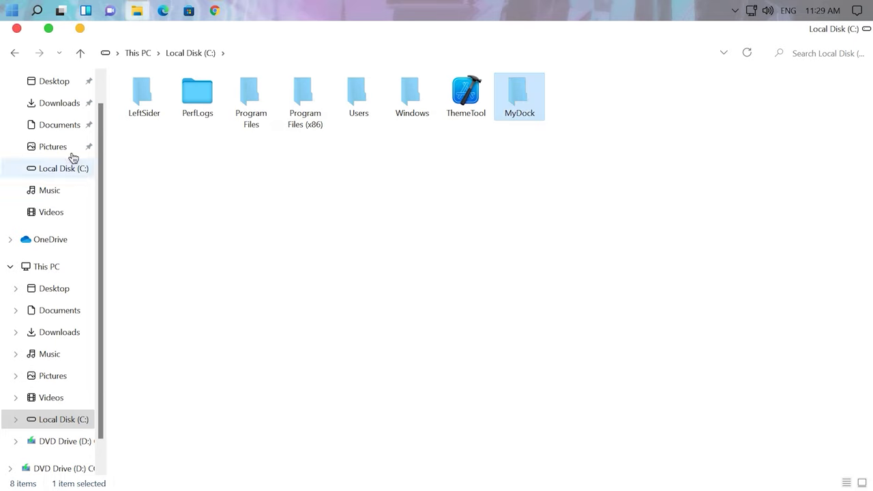
Copy the MyDock folder from "5. MyDock (Install MyDock First&copy C)" in the Windows 11 to MacOS download to the root of Local Disk (C:).
scroll(68, 157, "up", 1)
left_click(59, 130)
double_click(170, 204)
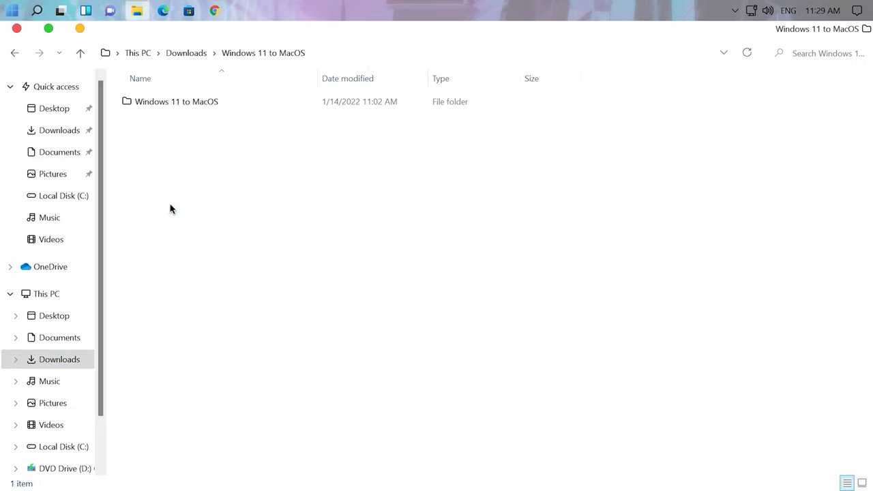
double_click(187, 103)
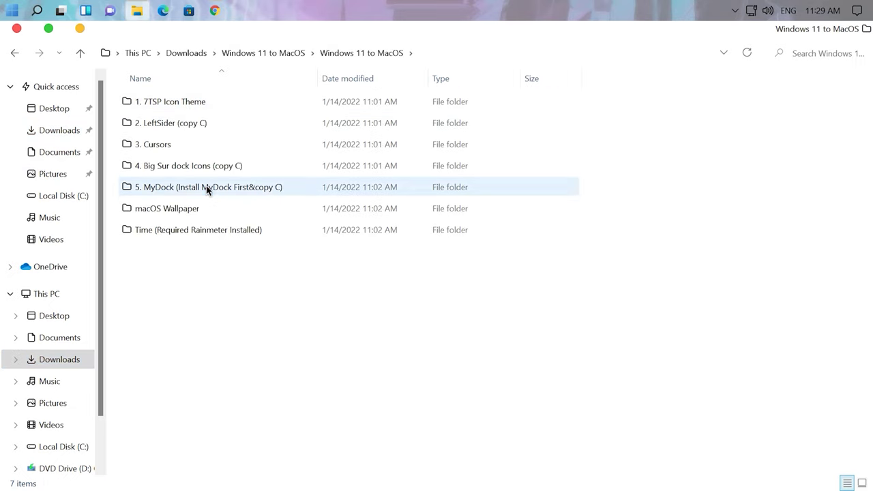
double_click(206, 187)
right_click(155, 104)
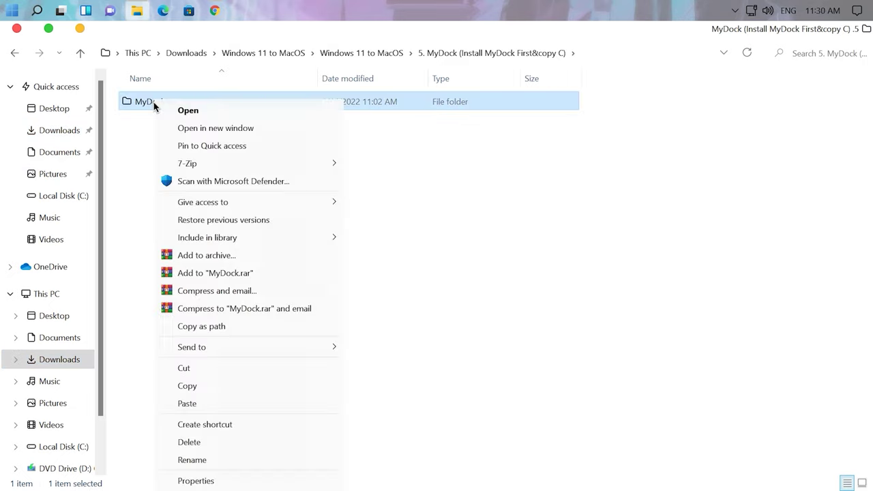
left_click(203, 387)
left_click(65, 446)
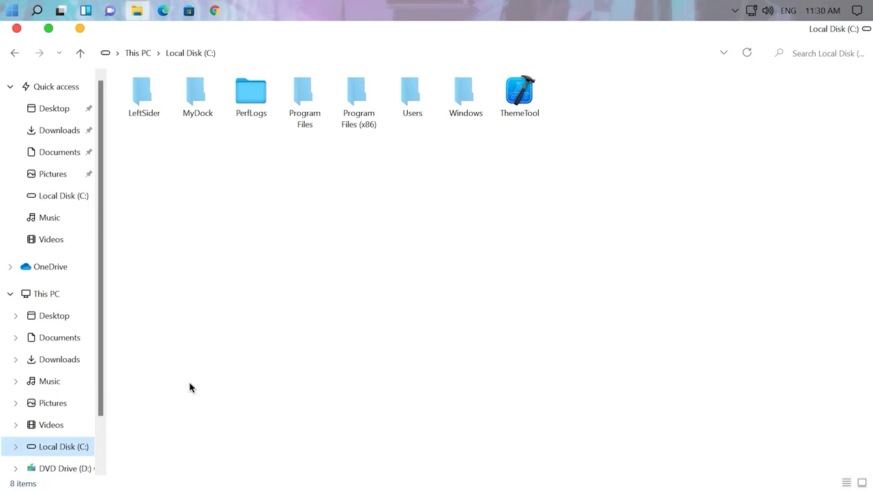
right_click(416, 267)
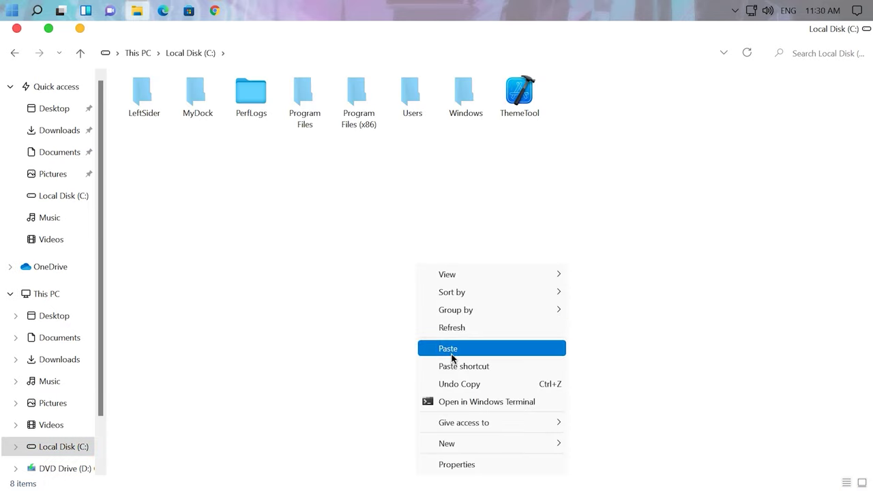
left_click(461, 351)
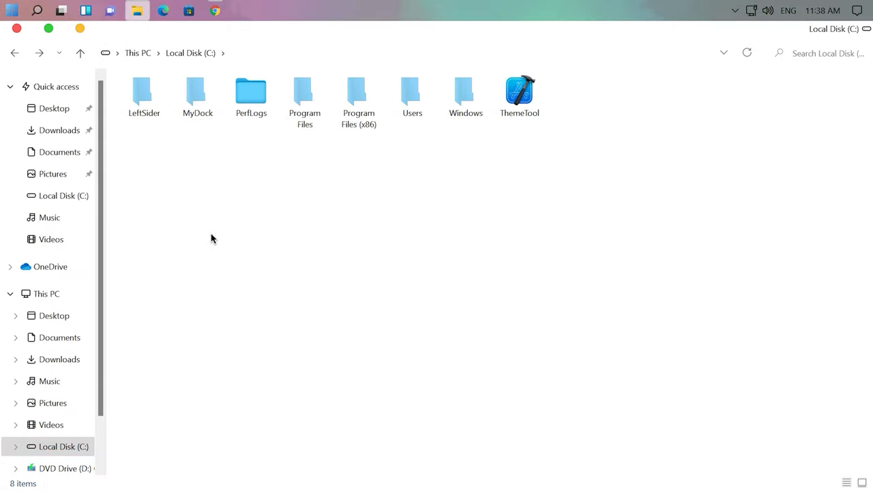
Launch the MyDock application from the MyDock folder on Local Disk (C:) and set its global interface color mode to Light.
double_click(202, 104)
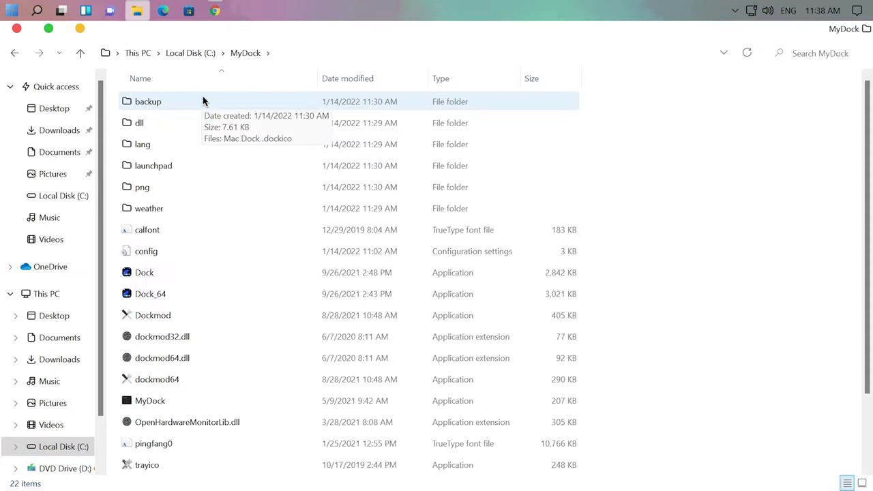
left_click(176, 405)
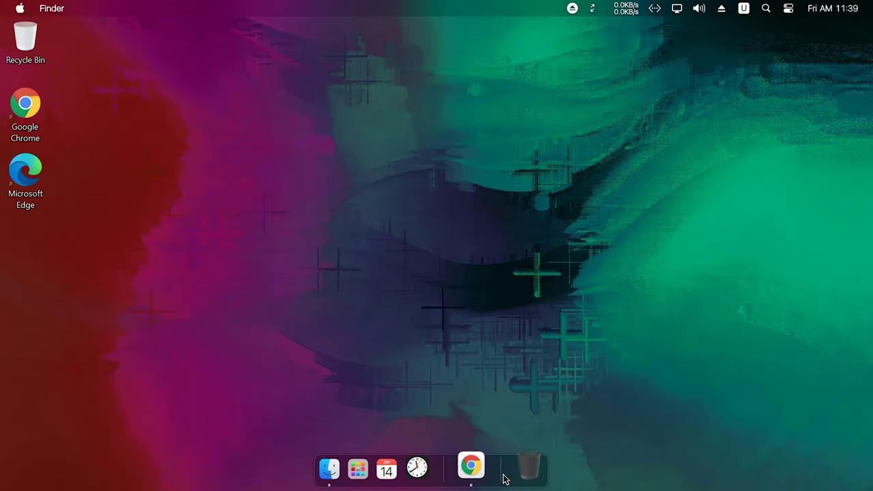
right_click(502, 478)
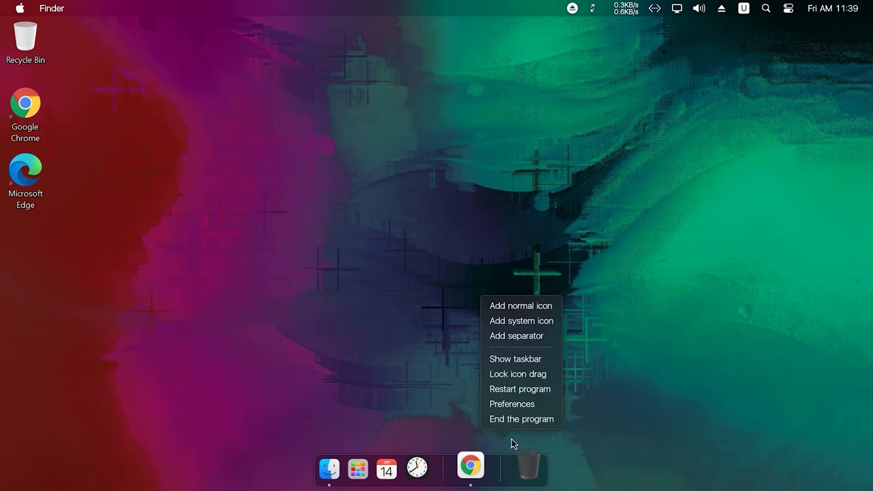
left_click(510, 404)
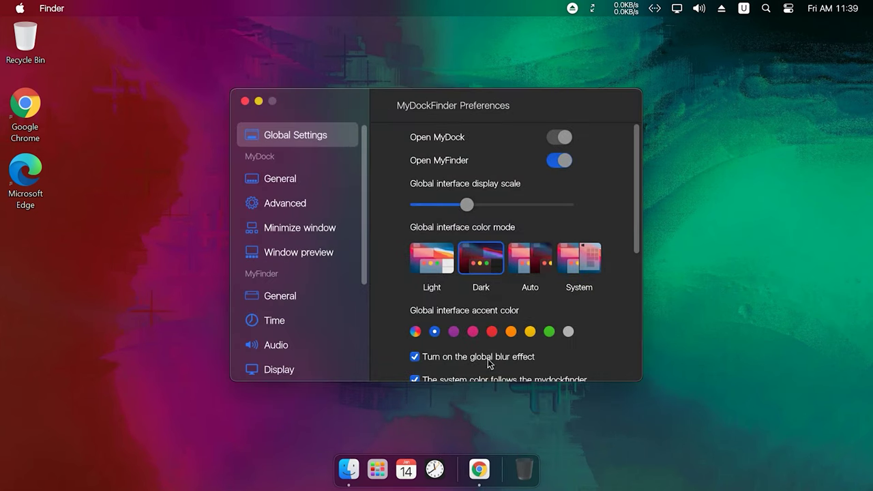
left_click(435, 271)
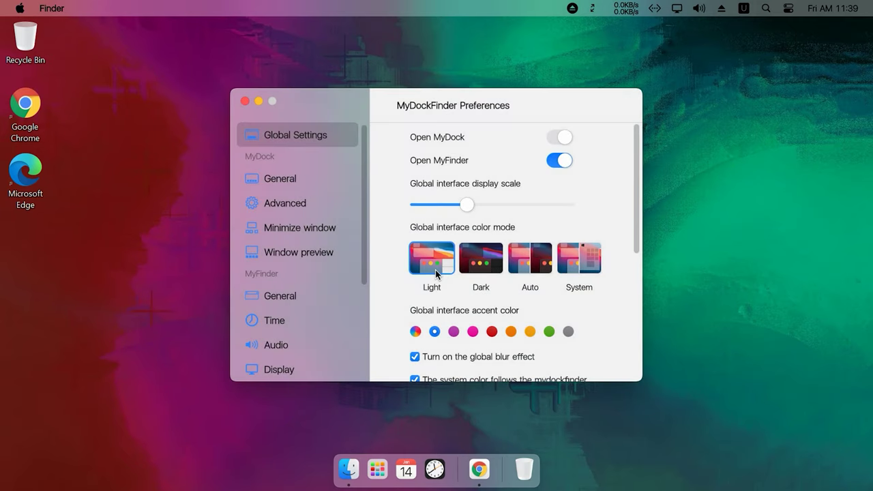
Restore the Mac Dock icon backup in MyDock's advanced preferences and restart the program.
left_click(281, 205)
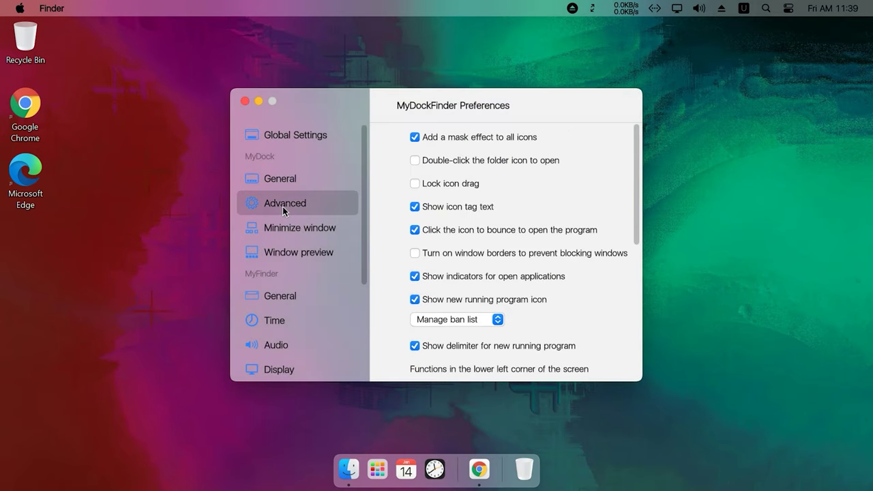
scroll(635, 364, "down", 5)
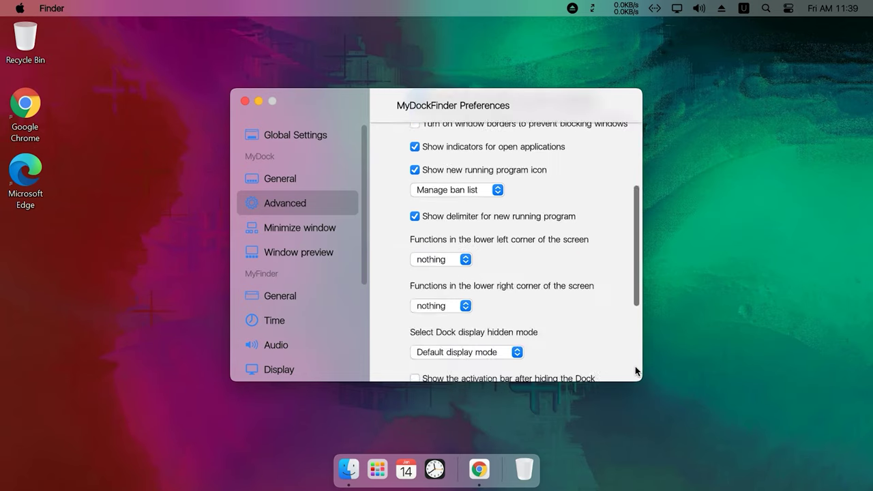
left_click(516, 361)
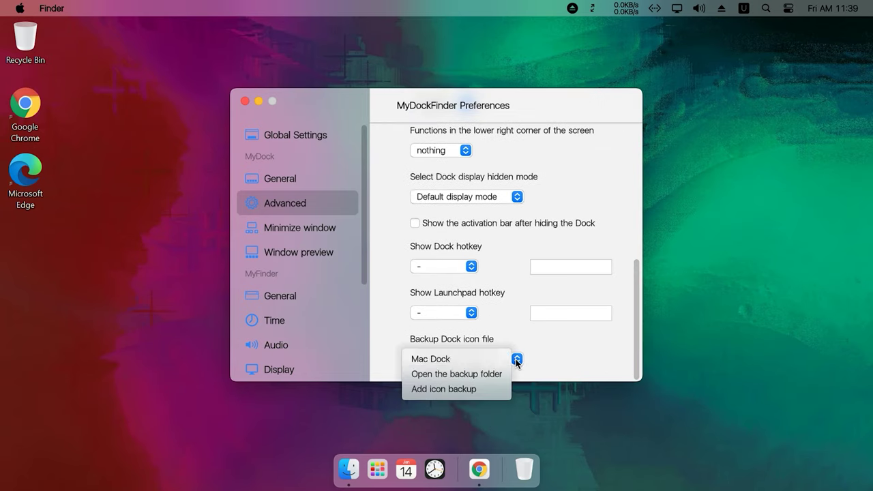
left_click(476, 360)
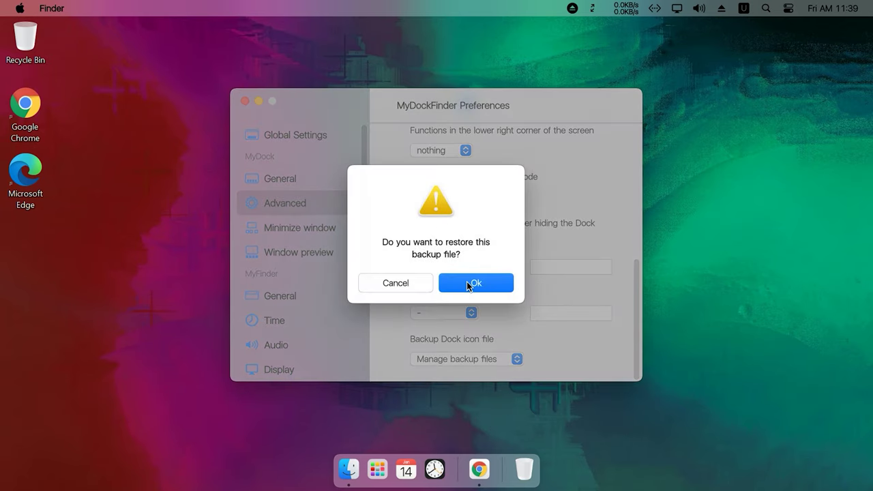
key("Return")
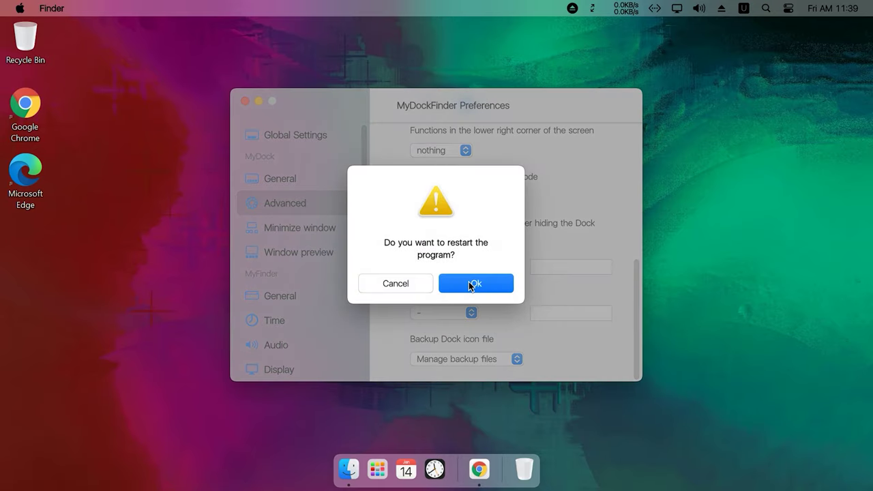
left_click(475, 285)
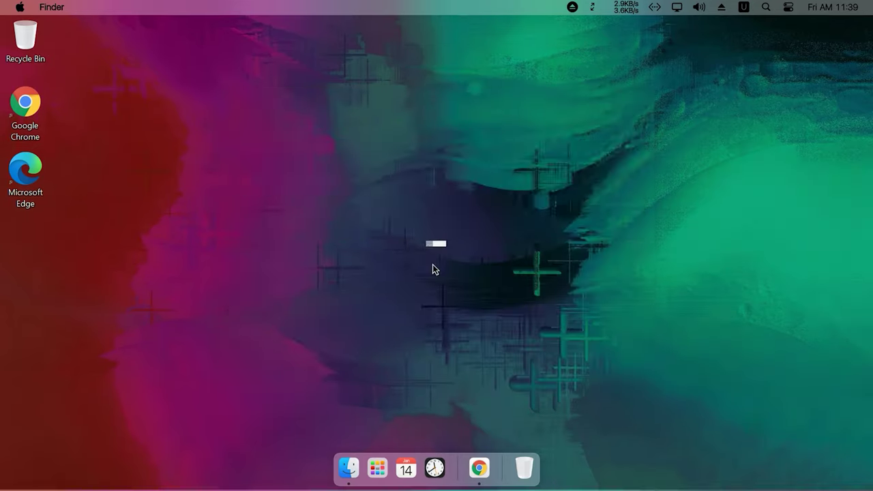
Enable auto start at boot in the MyDockFinder preferences and turn on window borders to prevent blocking windows.
right_click(651, 478)
left_click(667, 402)
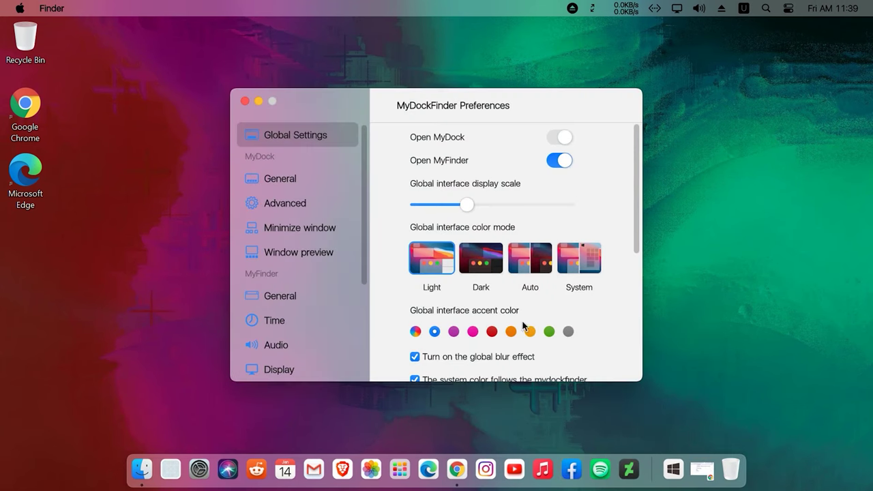
left_click_drag(636, 247, 631, 310)
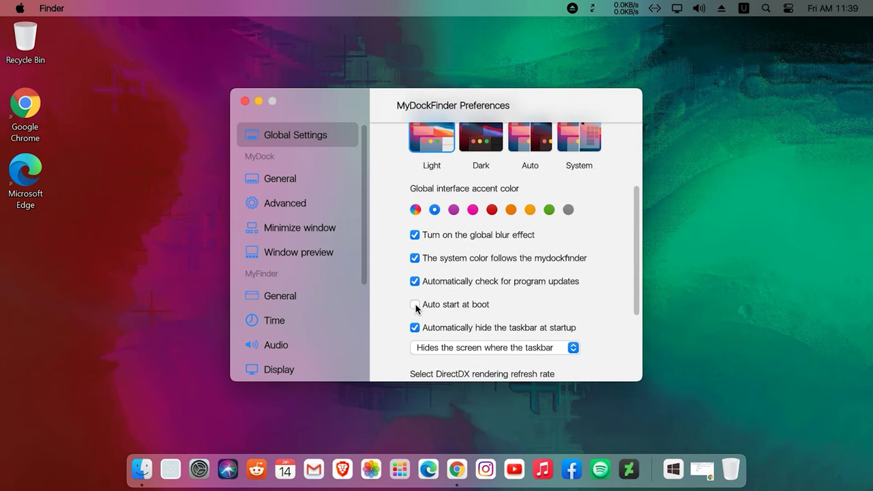
left_click(416, 304)
left_click(384, 354)
left_click(290, 207)
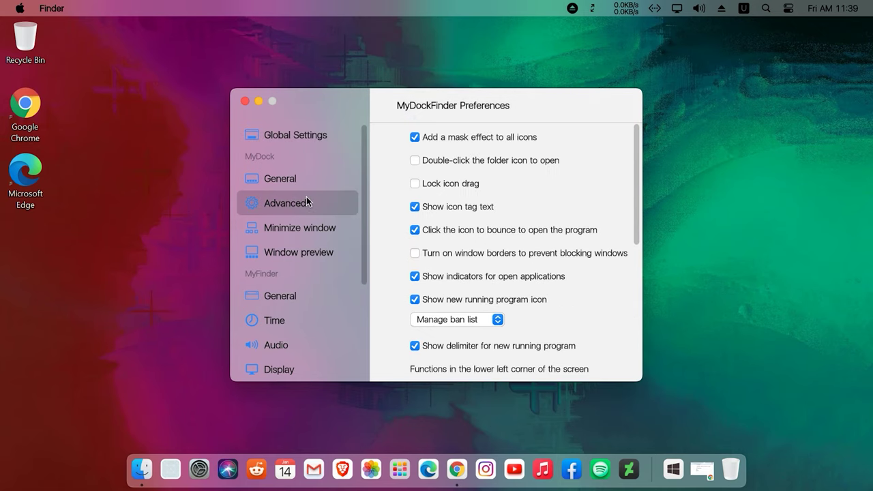
left_click(414, 253)
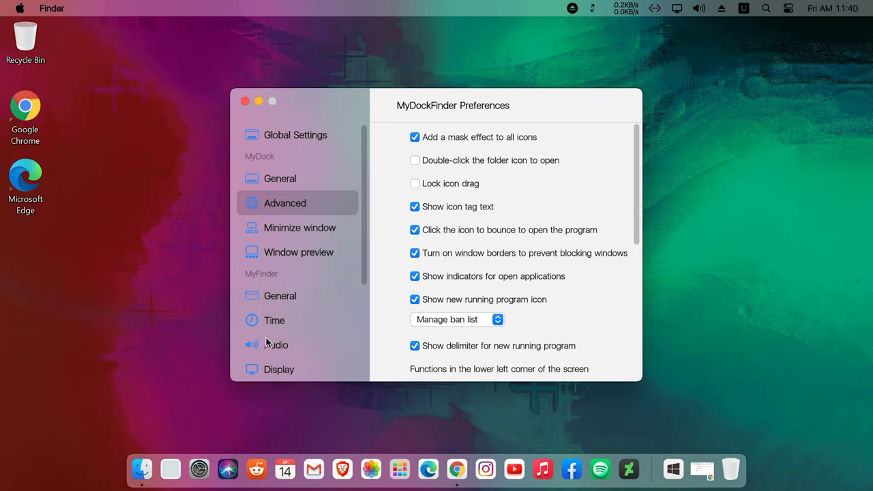
Turn on the CPU, Coretemp, MEN and DISK monitors for the MyFinder bar.
scroll(304, 329, "down", 3)
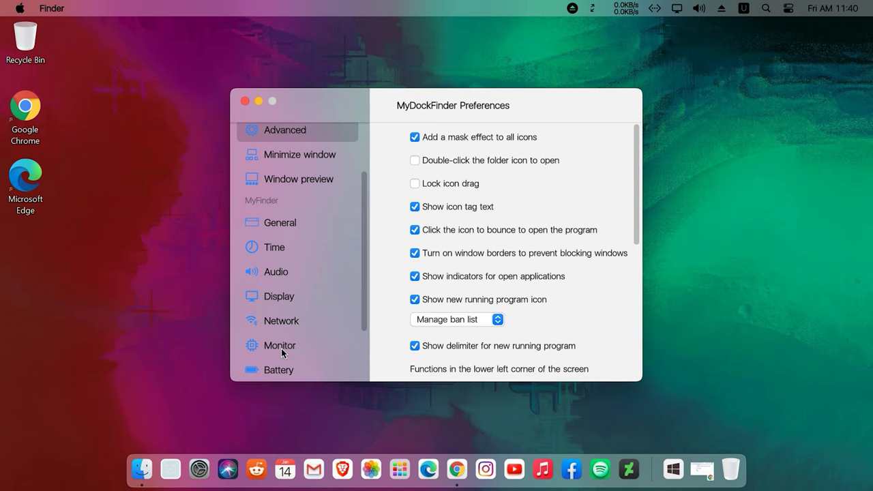
left_click(277, 346)
left_click(563, 173)
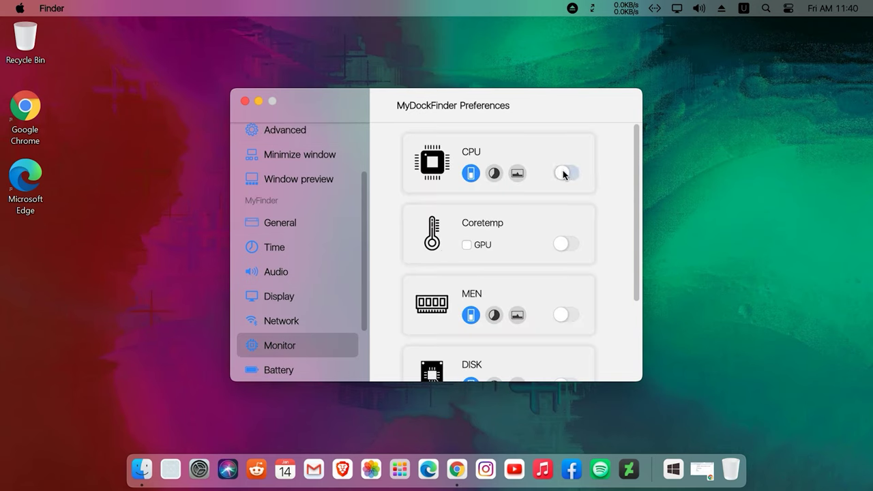
left_click(562, 244)
left_click(566, 318)
scroll(566, 316, "down", 3)
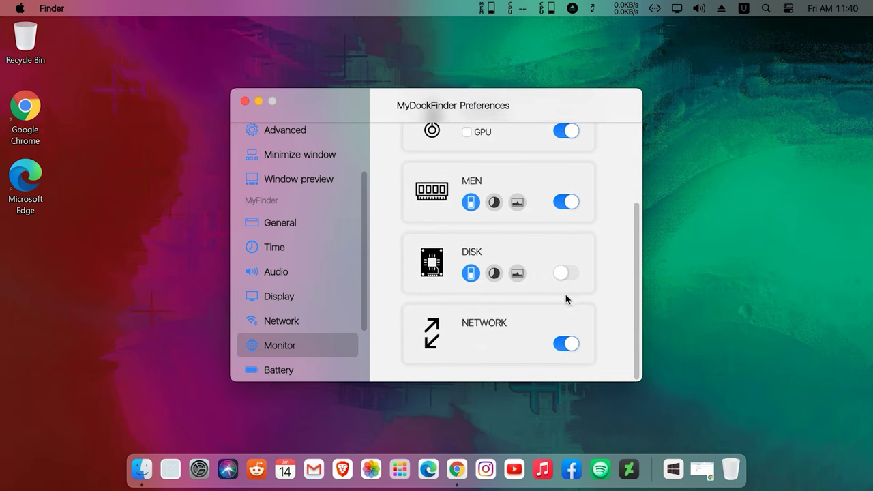
left_click(564, 272)
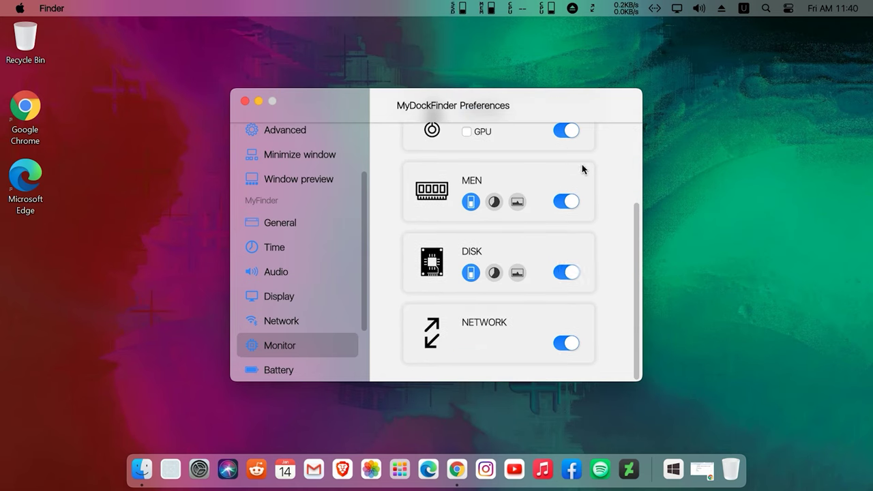
Turn off the MEN, Coretemp and CPU monitors and close the MyDockFinder preferences.
left_click(566, 202)
scroll(559, 272, "up", 4)
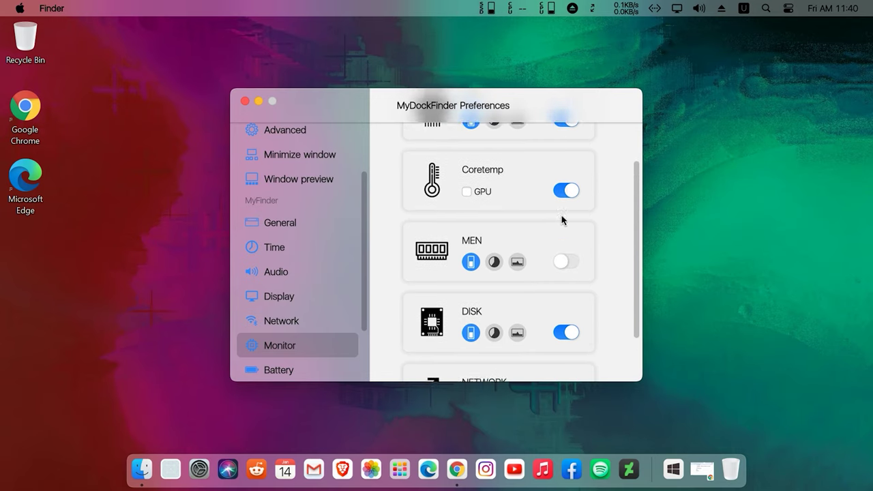
left_click(569, 246)
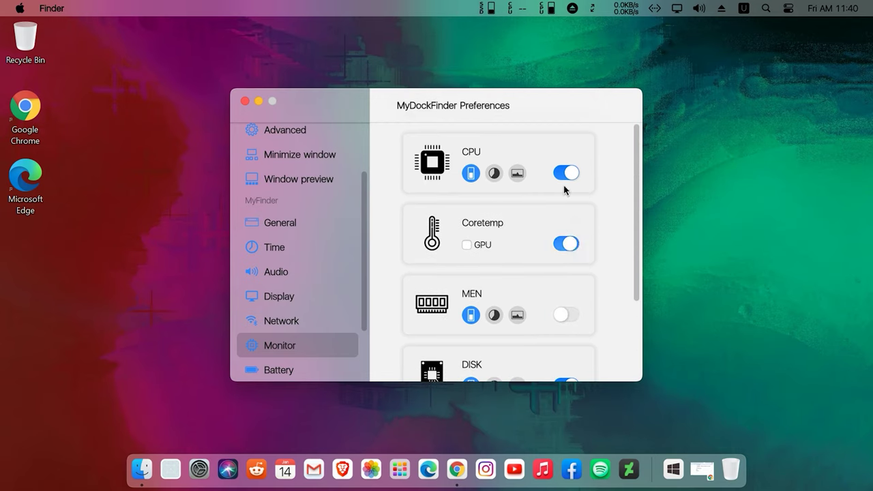
left_click(563, 175)
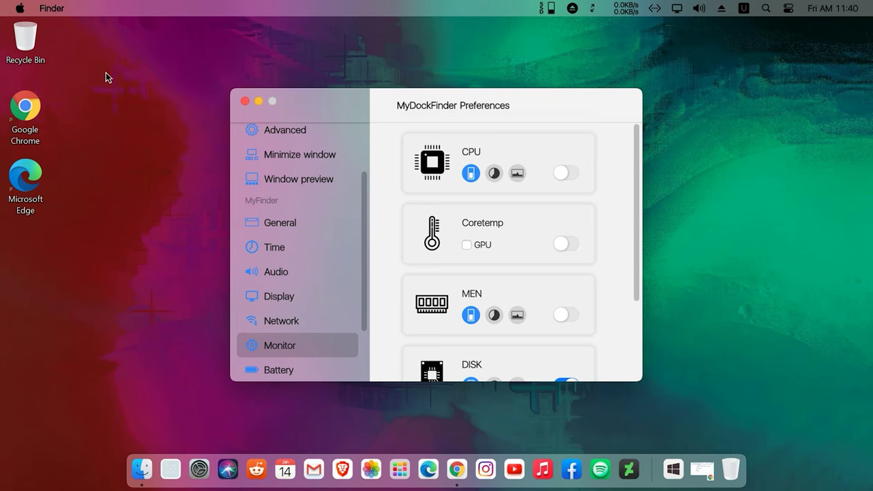
left_click(246, 101)
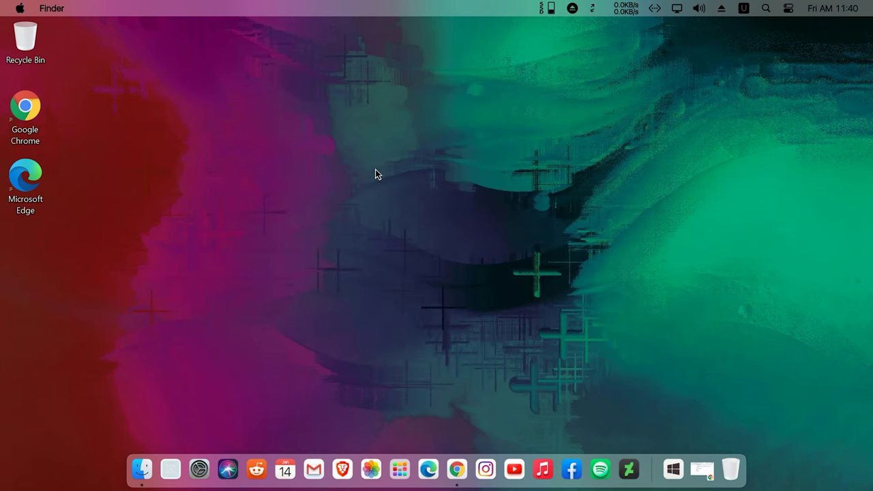
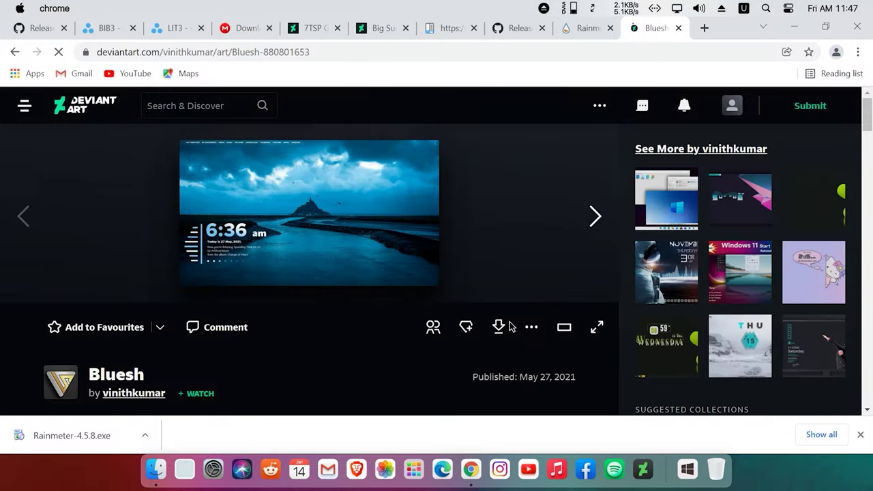
Download the Bluesh Rainmeter skin from its DeviantArt page and show the file in its folder.
left_click(498, 329)
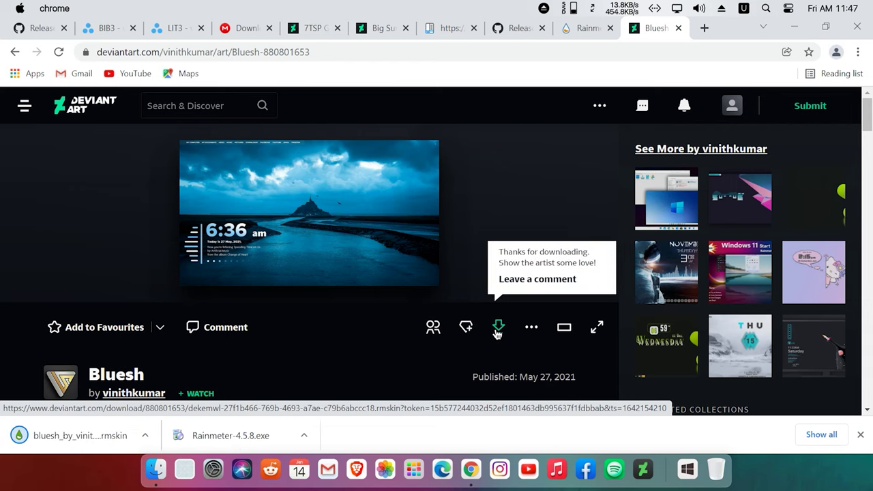
right_click(99, 435)
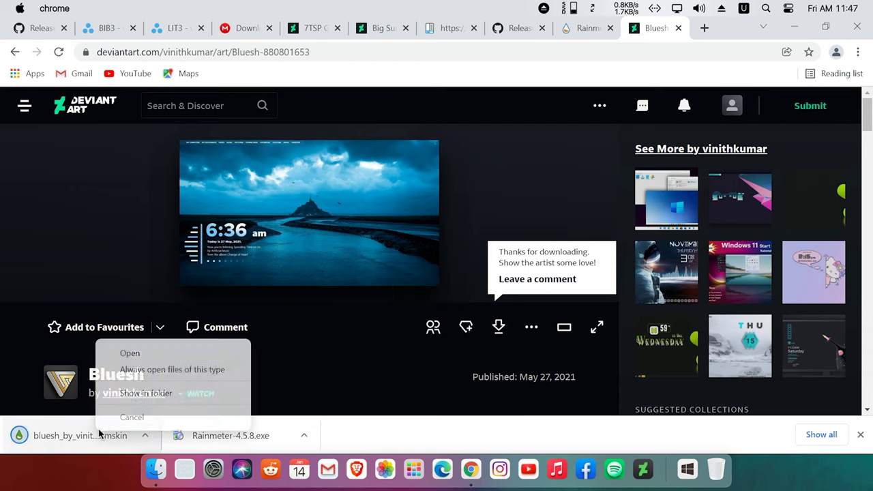
left_click(140, 400)
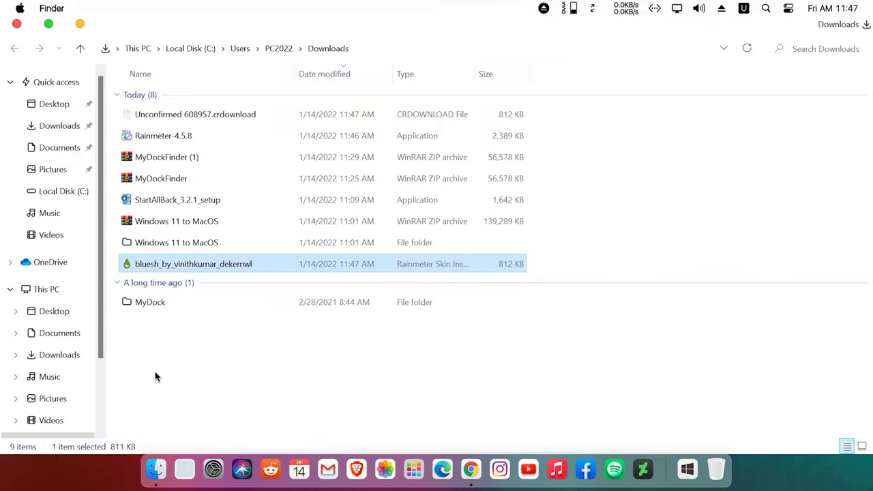
Install the downloaded Bluesh skin in Rainmeter without applying its included layout.
double_click(200, 268)
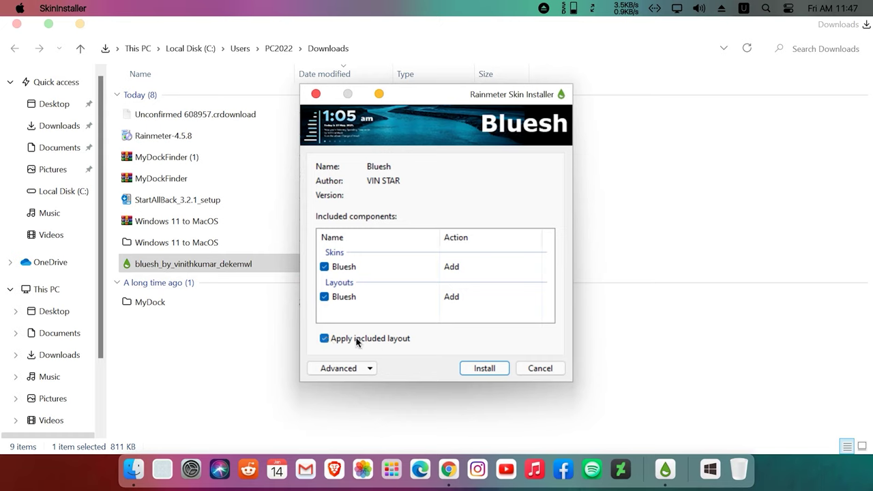
left_click(326, 338)
left_click(480, 369)
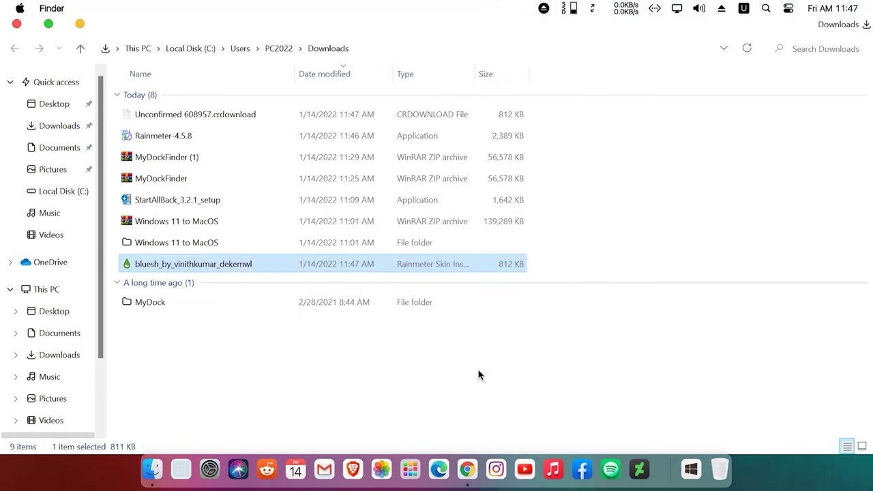
Move the macOS HS folder from the Time (Required Rainmeter Installed) package folder into the Move Here shortcut's location.
double_click(195, 243)
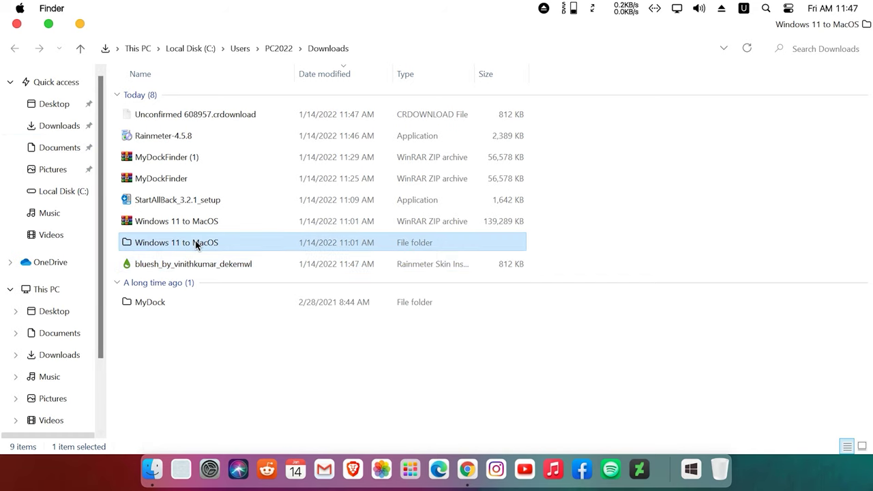
double_click(177, 97)
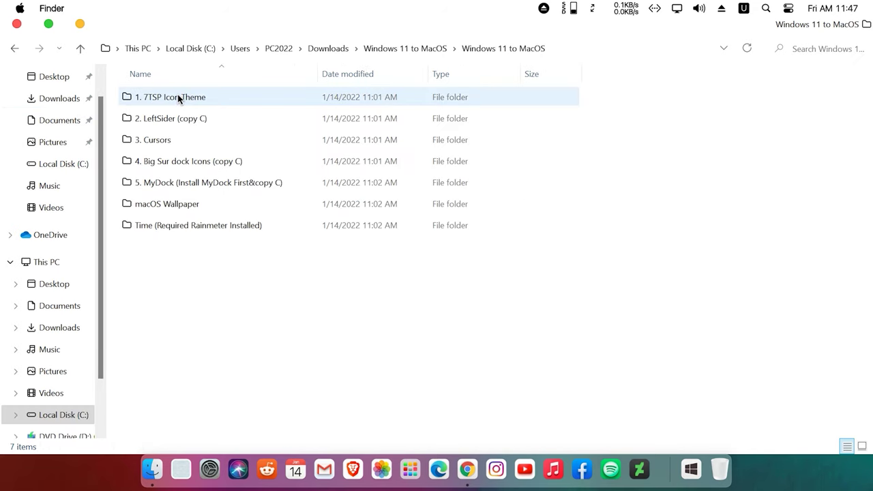
double_click(204, 226)
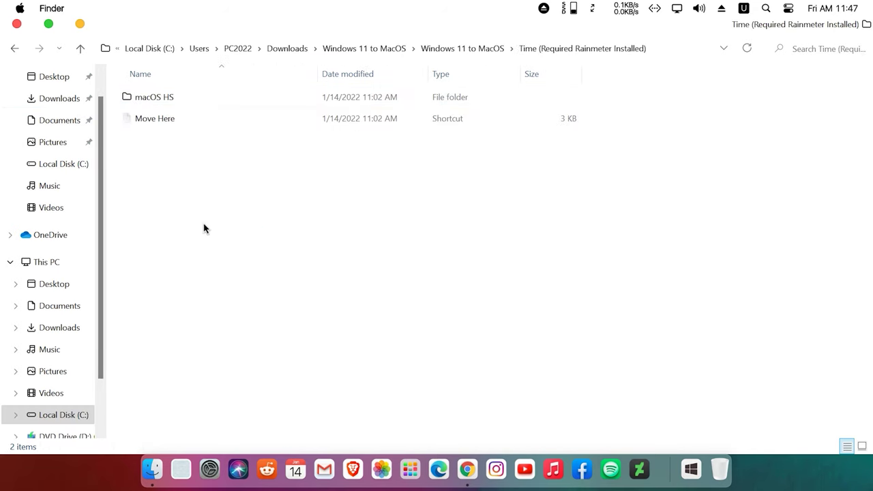
left_click_drag(157, 101, 162, 124)
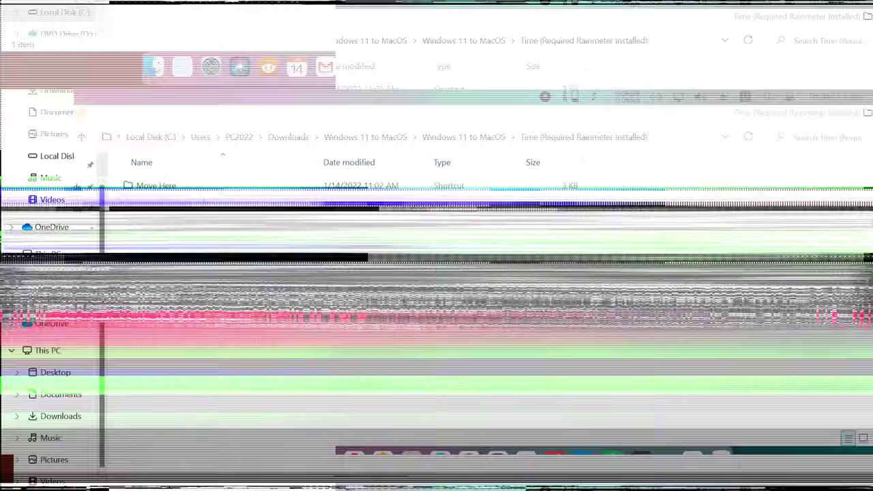
Refresh Rainmeter, load its macOS HS saved layout and close the Rainmeter manager.
left_click(690, 471)
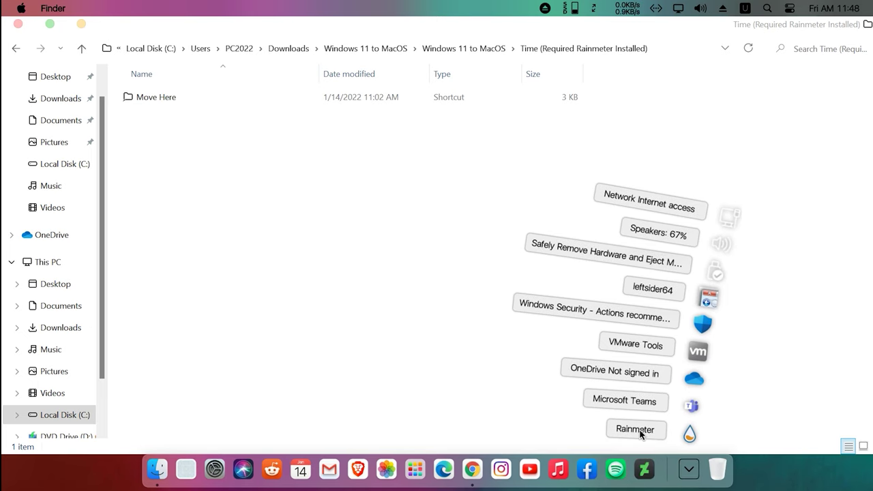
left_click(690, 434)
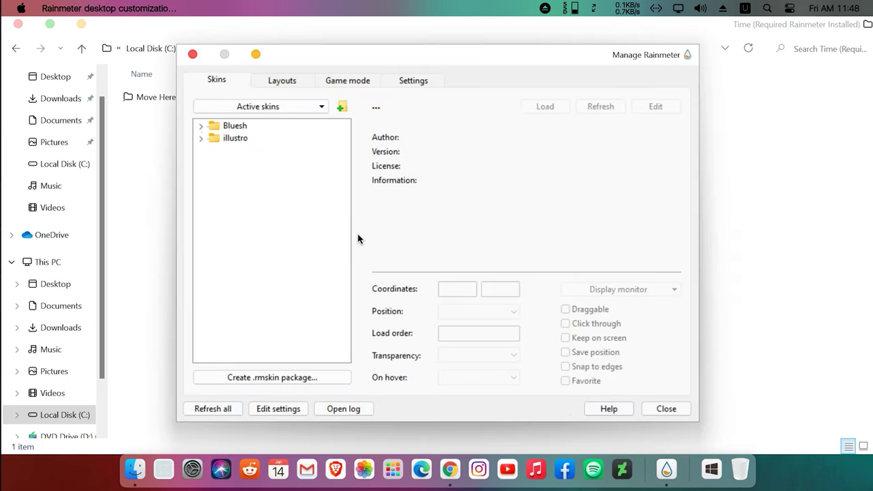
left_click(286, 81)
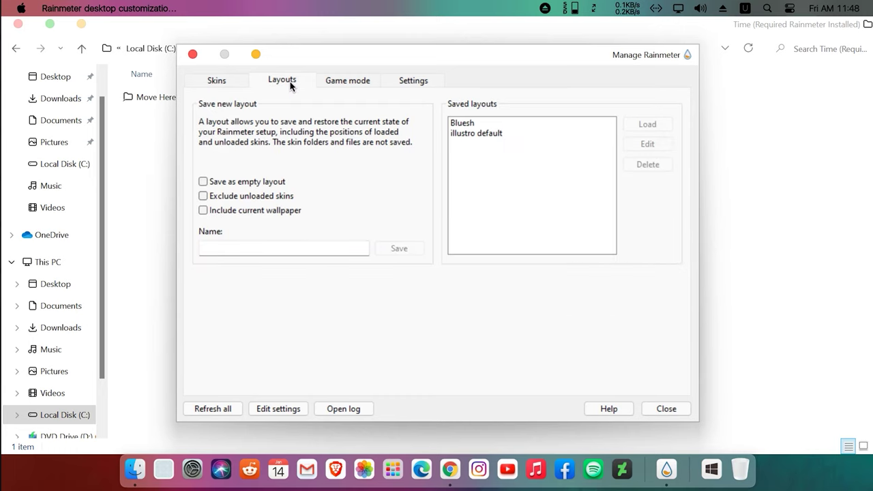
left_click(214, 409)
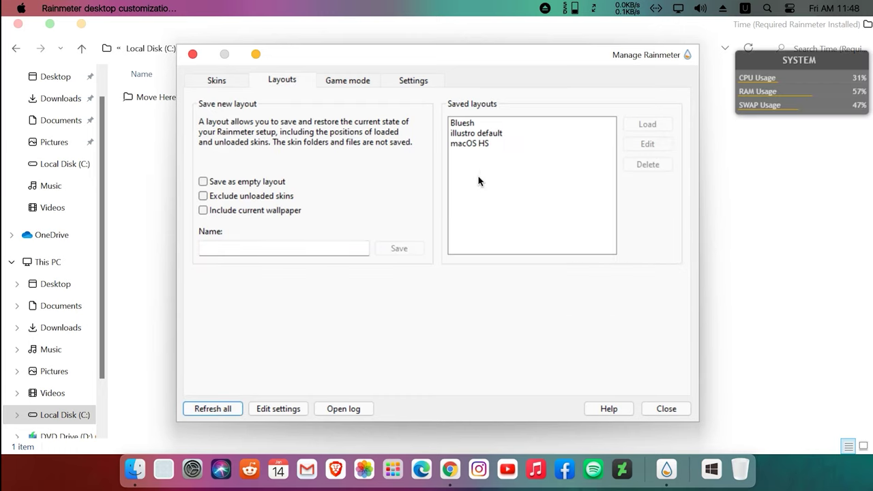
left_click(476, 144)
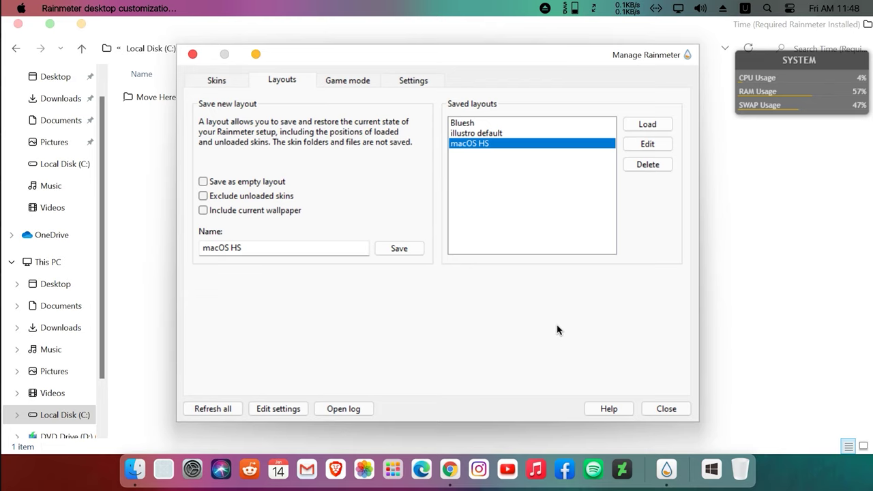
left_click(648, 126)
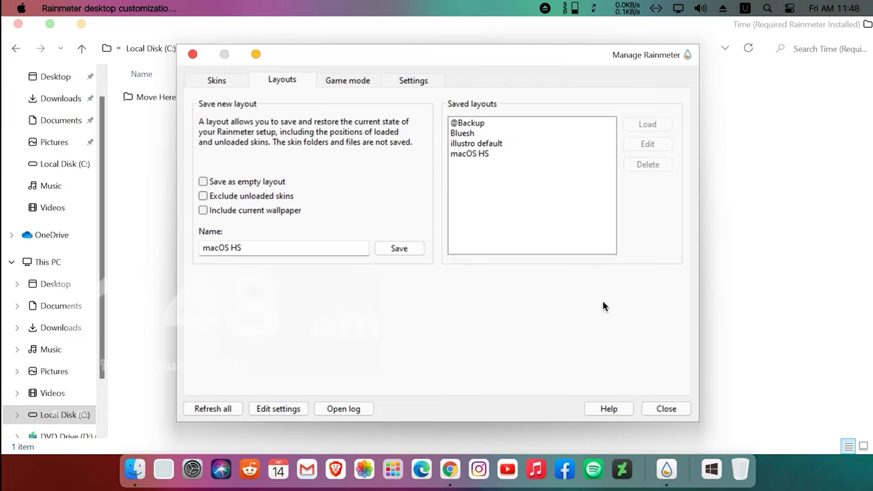
left_click(192, 54)
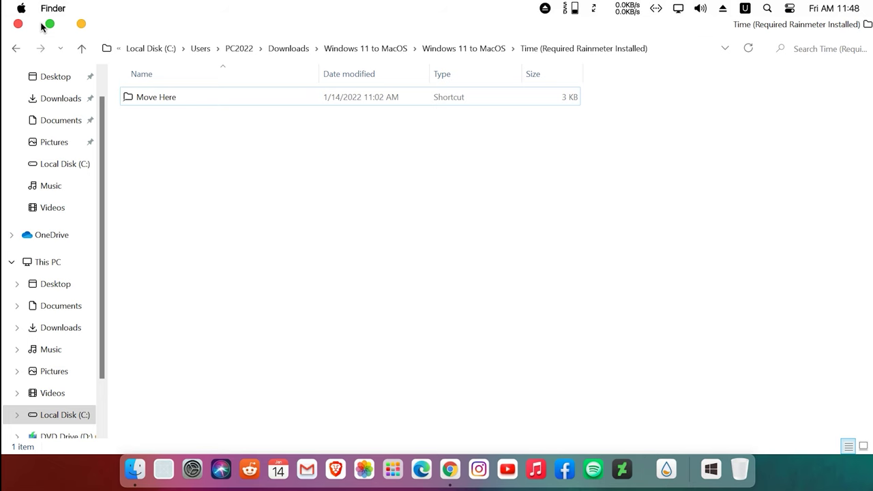
Close the Time folder window and minimize Chrome to reach the clock skin on the desktop.
left_click(18, 23)
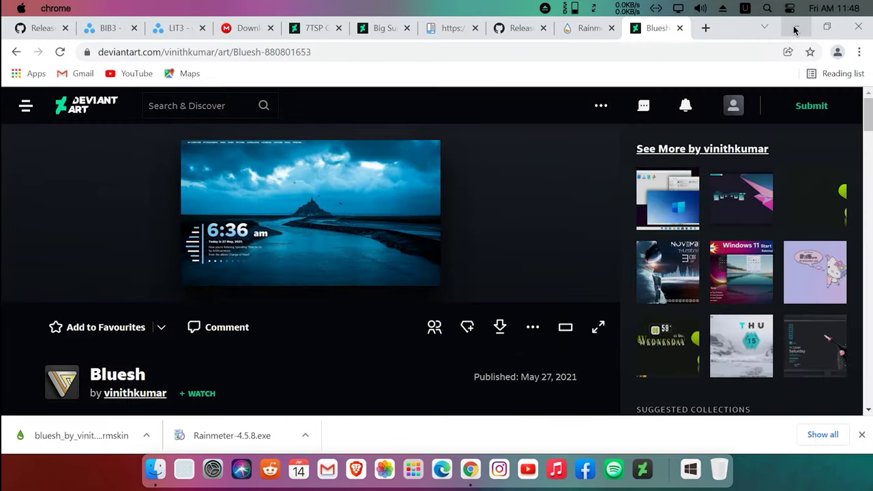
left_click(795, 25)
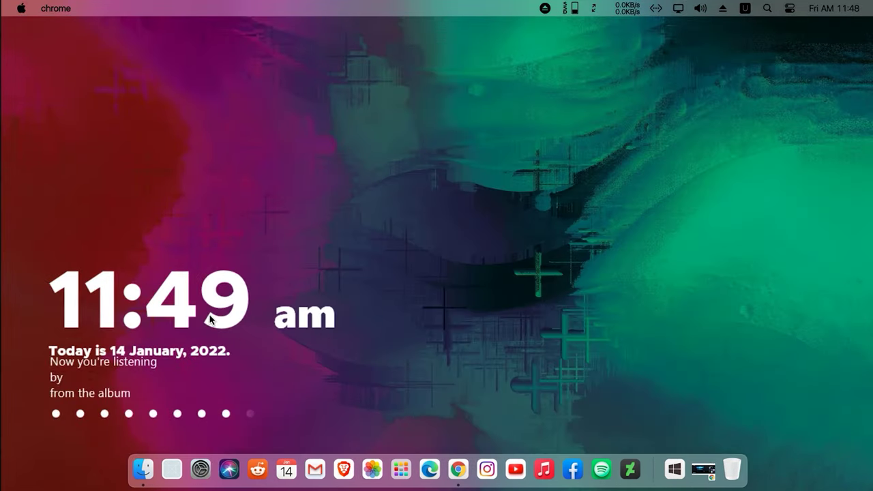
left_click(205, 281)
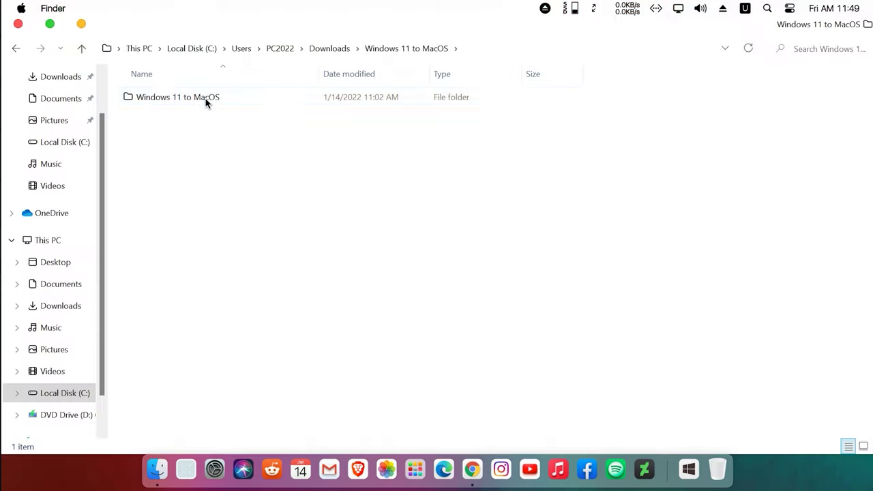
Set the 10-15-Day-thumb image from the macOS Wallpaper folder as desktop background and close the folder window.
left_click(206, 100)
double_click(206, 99)
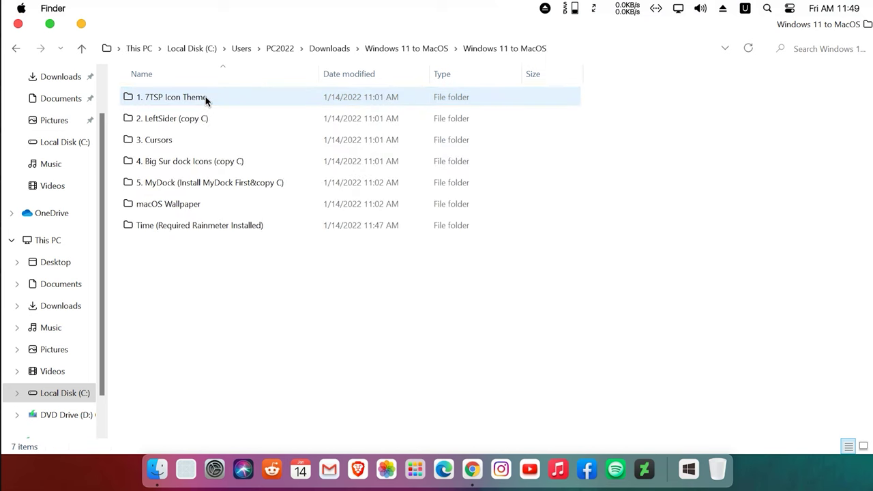
double_click(188, 203)
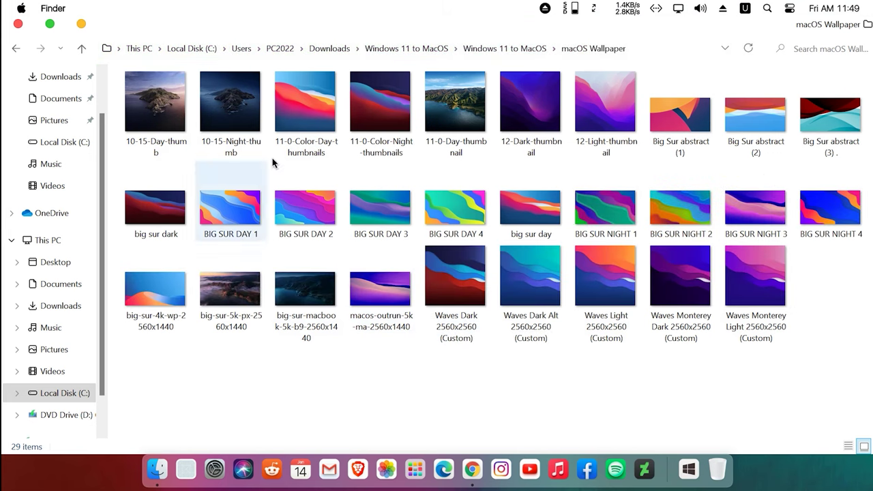
right_click(158, 103)
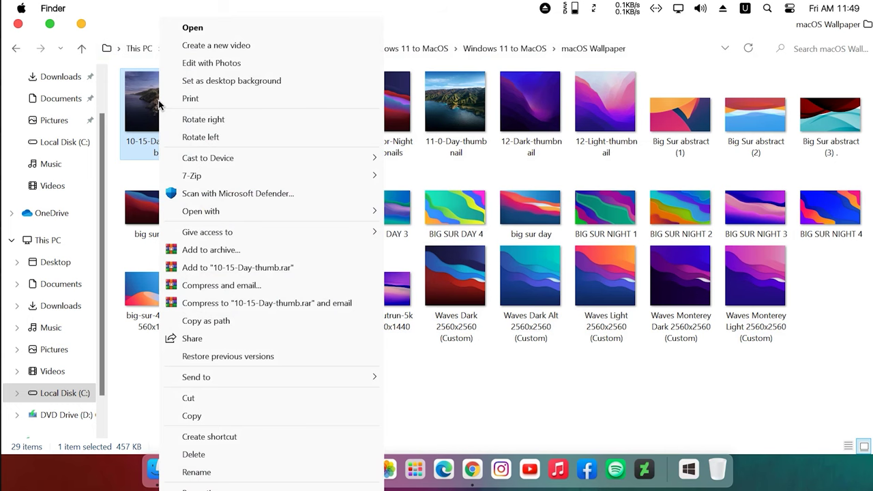
left_click(223, 82)
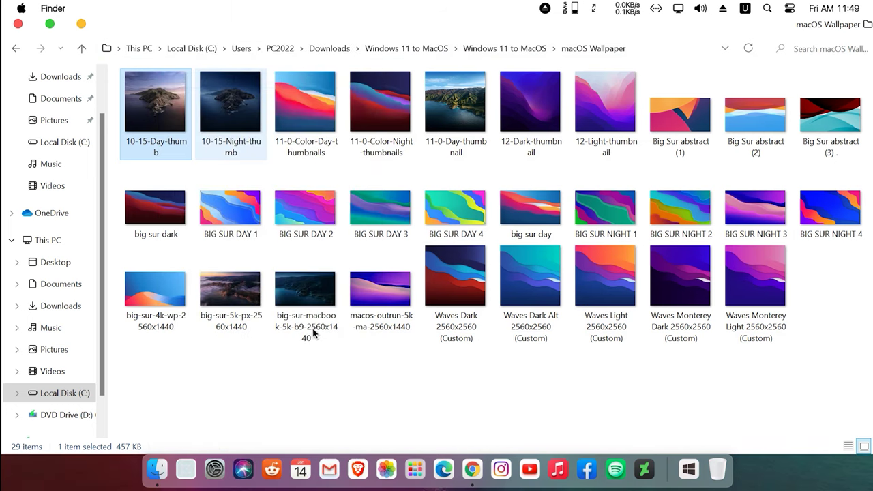
left_click(18, 25)
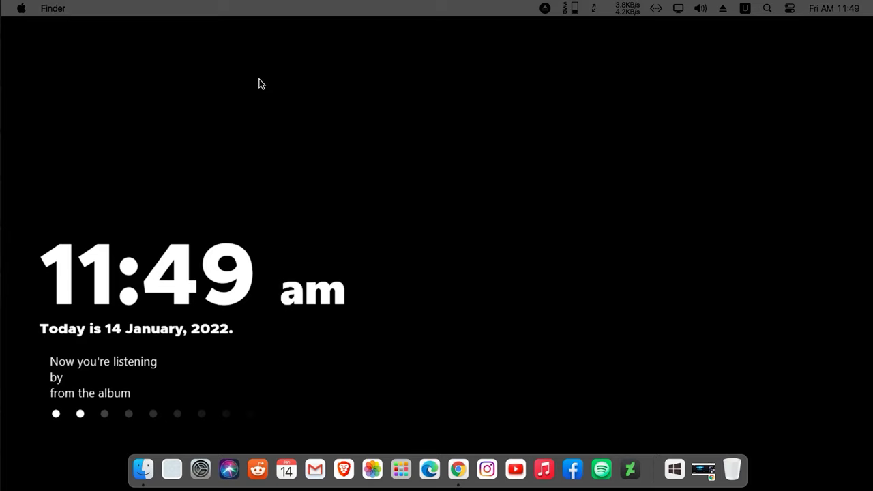
left_click(21, 8)
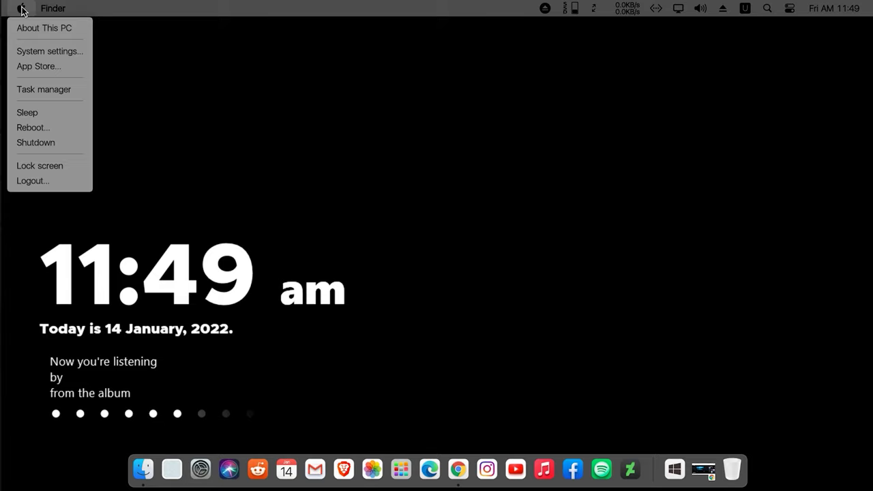
left_click(21, 8)
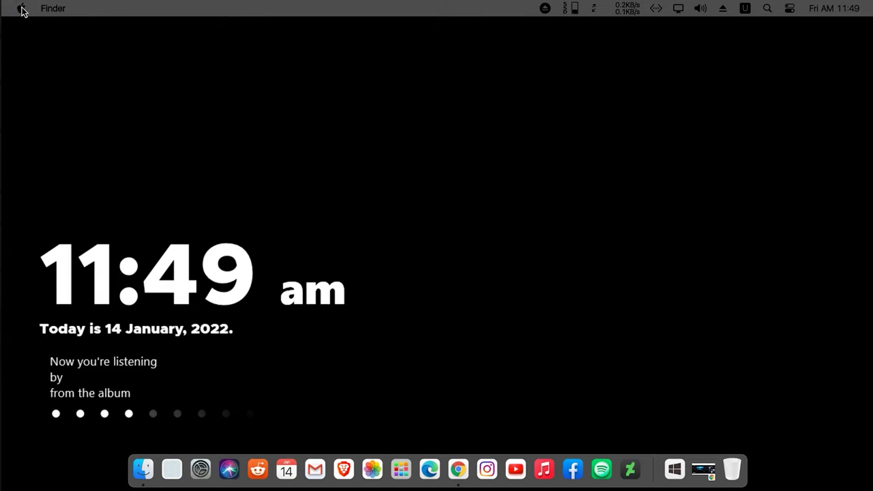
left_click(21, 8)
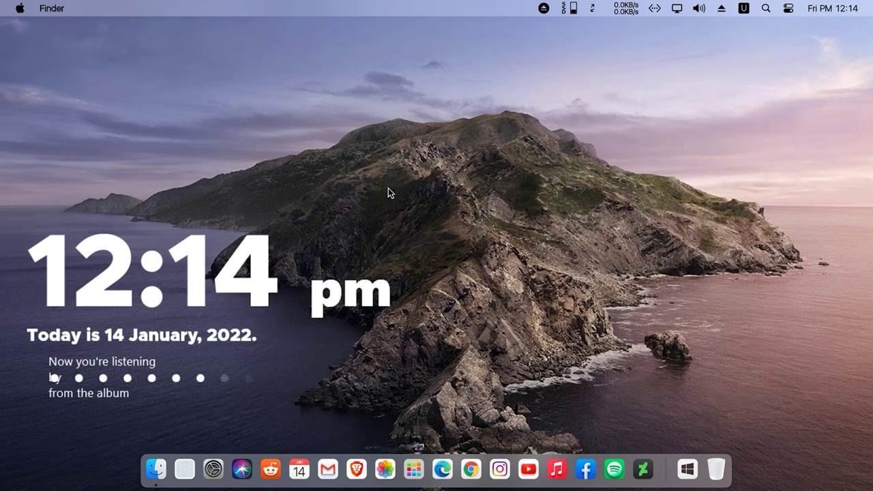
Open the System protection properties from the About page of the Windows system settings.
left_click(19, 10)
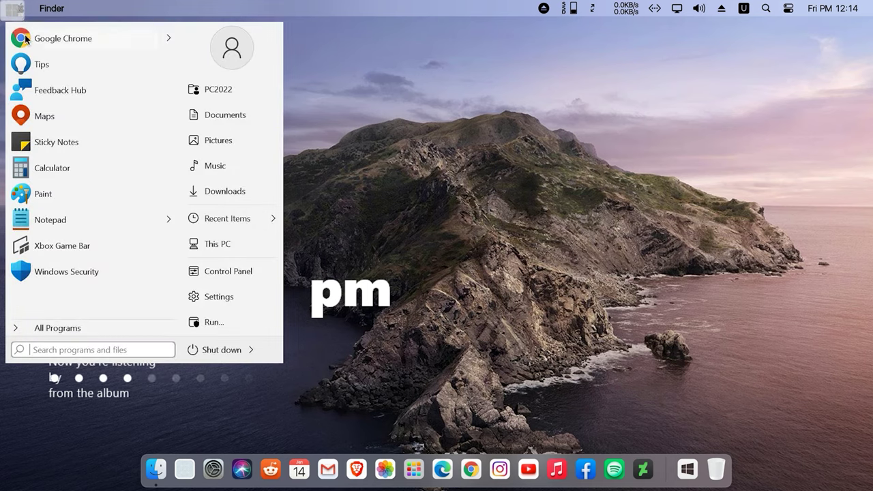
type("set")
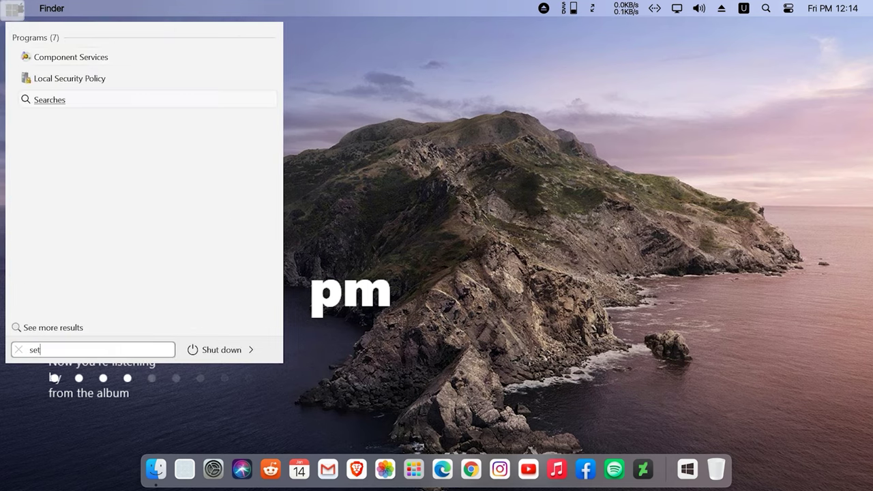
left_click(48, 59)
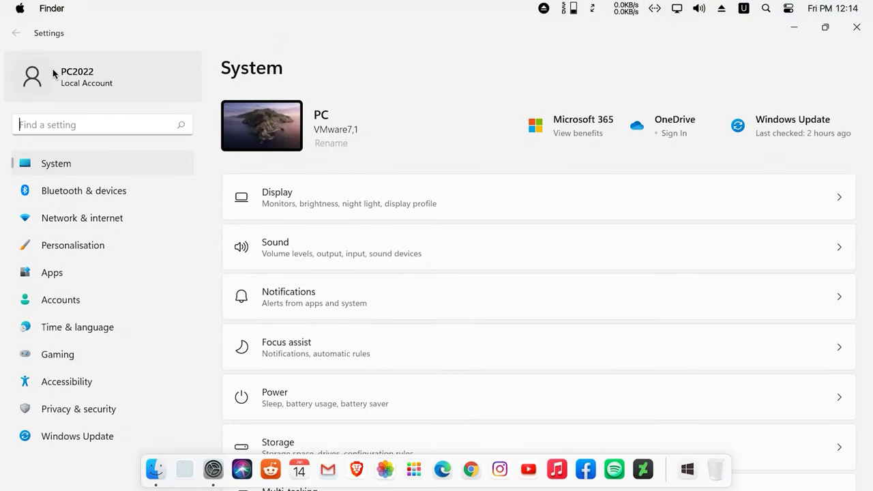
scroll(366, 288, "down", 6)
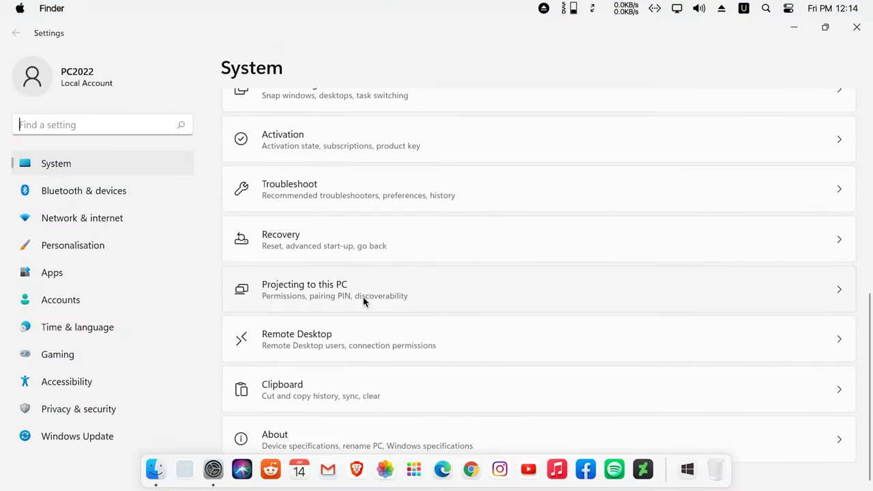
left_click(324, 428)
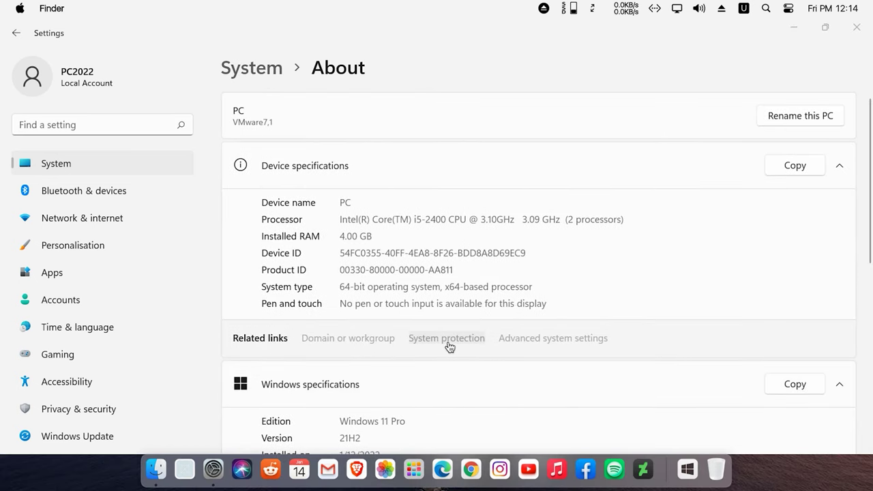
left_click(447, 340)
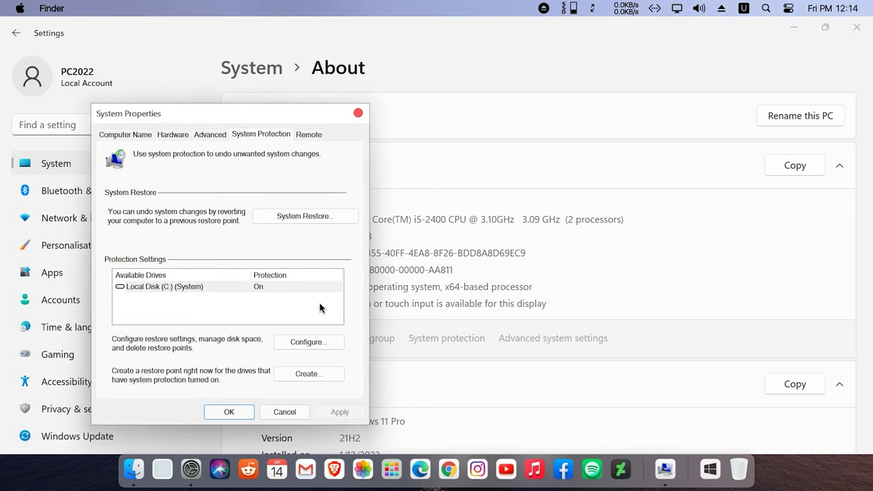
Run System Restore with the manual restore point named backup.
left_click(227, 287)
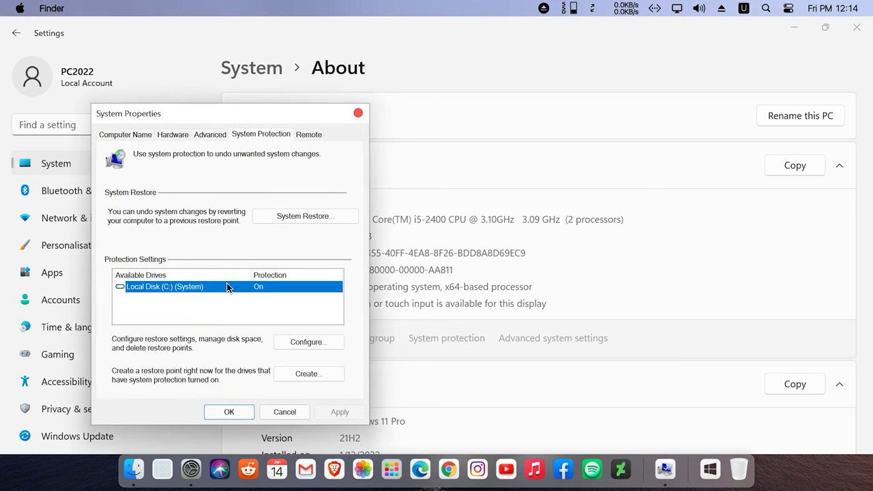
left_click(306, 218)
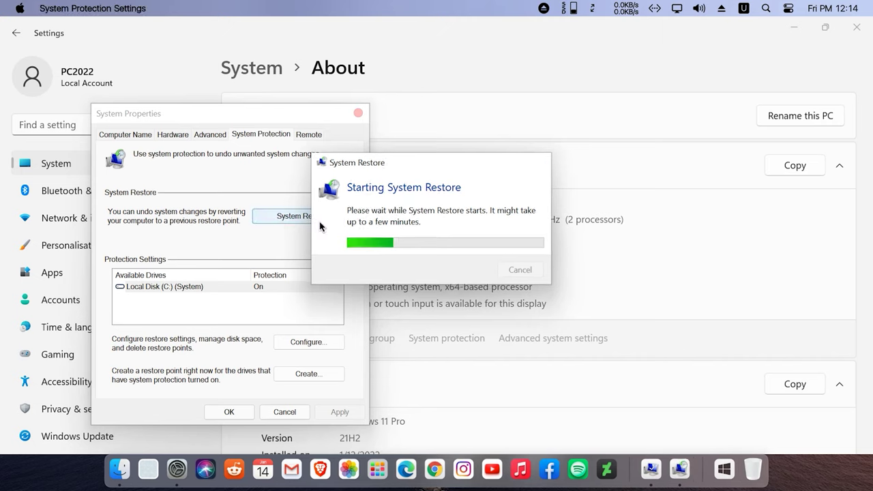
left_click(529, 382)
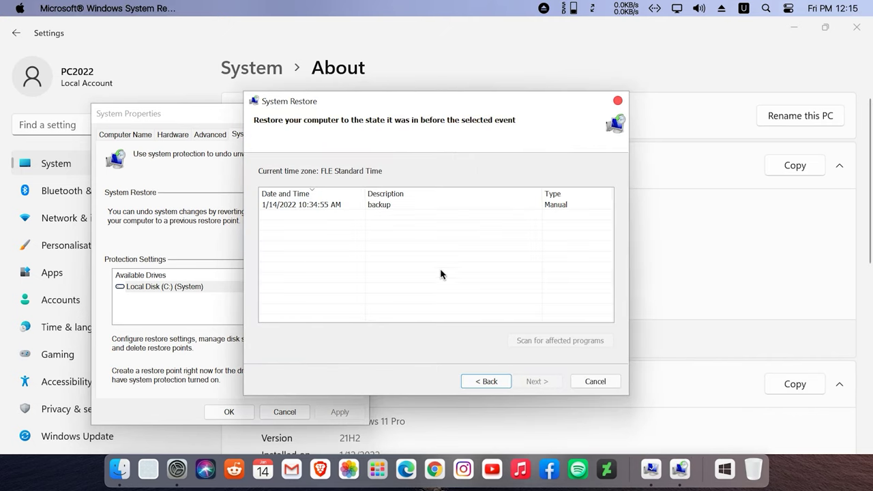
left_click(378, 211)
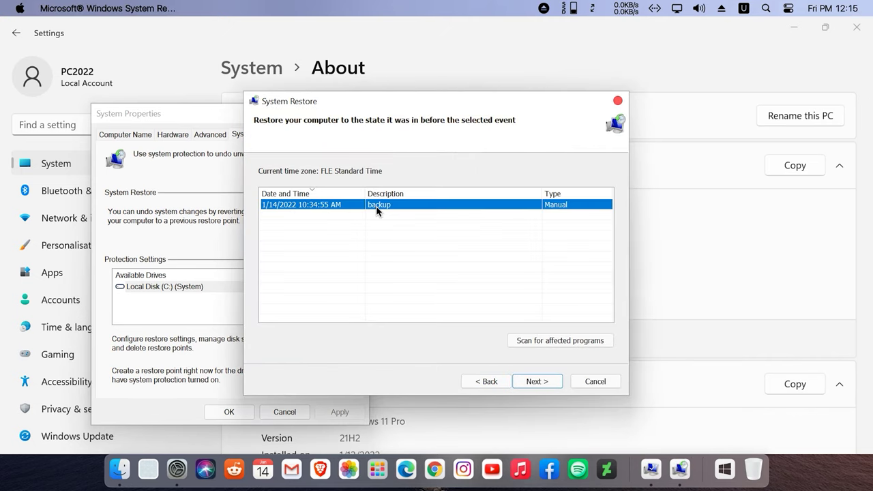
left_click(538, 382)
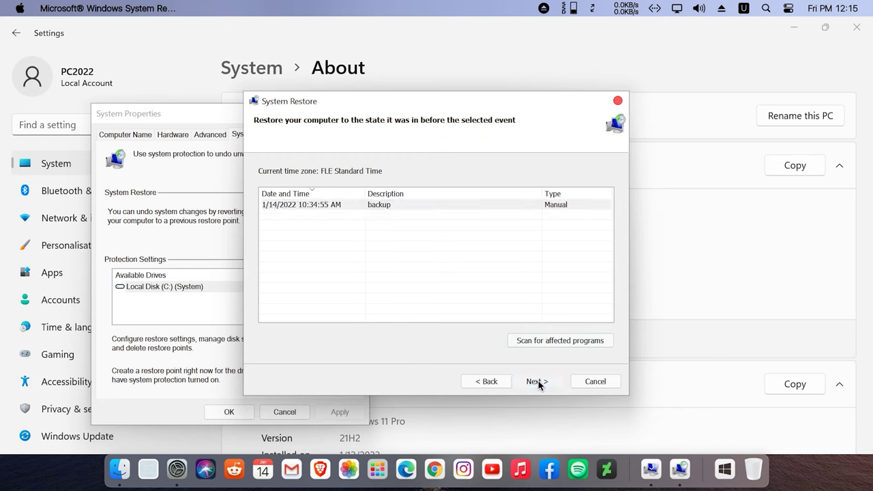
left_click(538, 382)
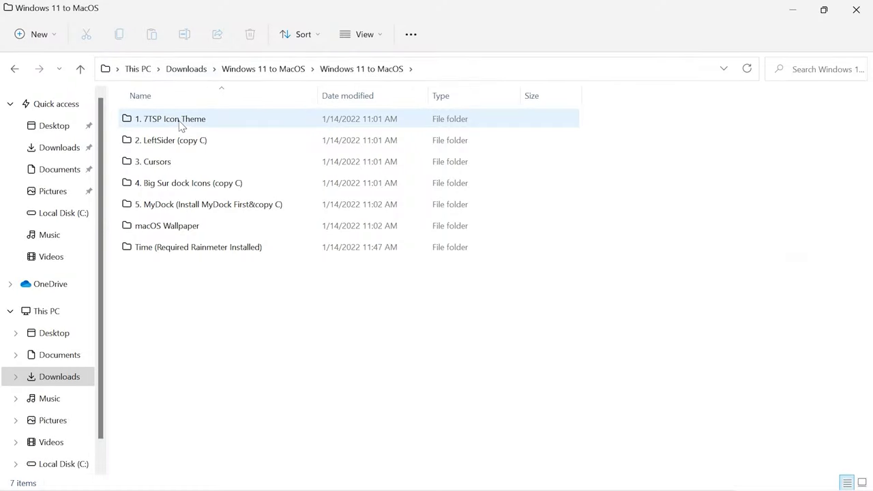
Launch 7tsp GUI v0.6(2019) from the 1. 7TSP Icon Theme folder and allow it to make changes to the device.
left_click(180, 127)
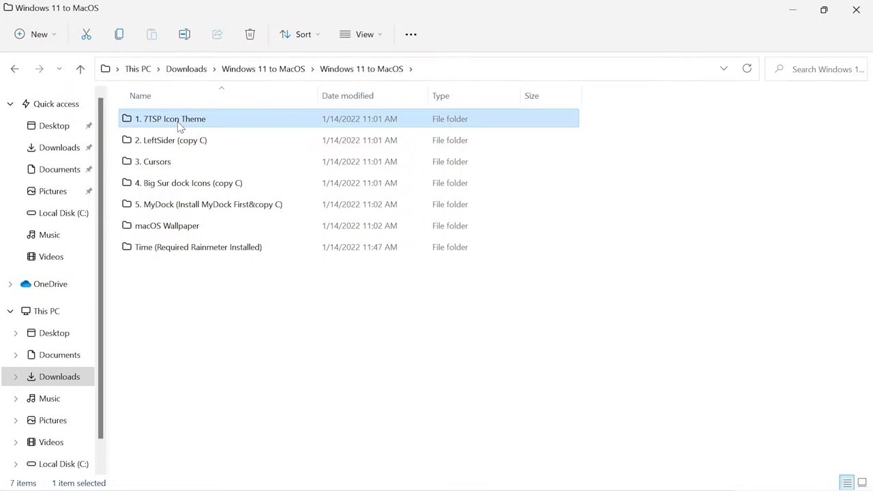
double_click(180, 127)
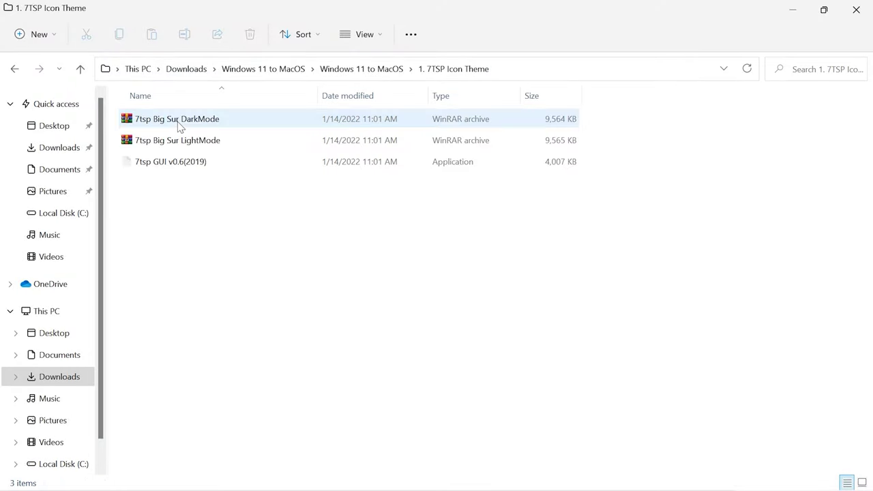
double_click(164, 167)
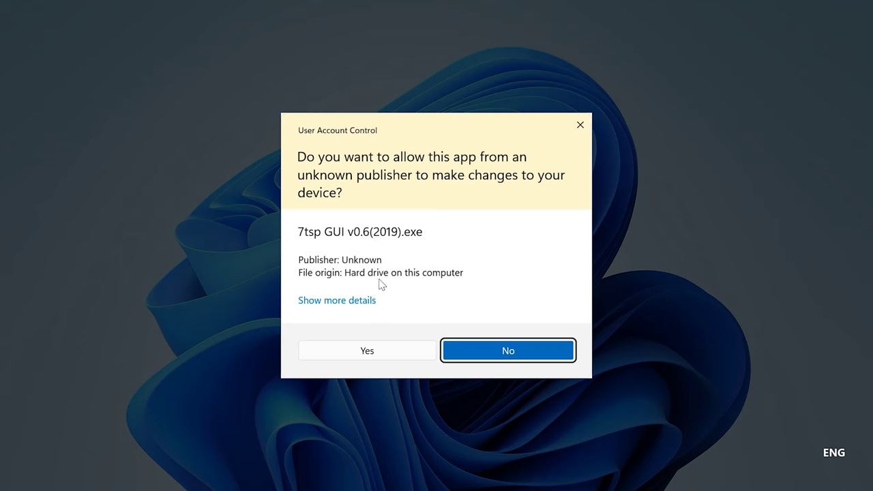
left_click(370, 352)
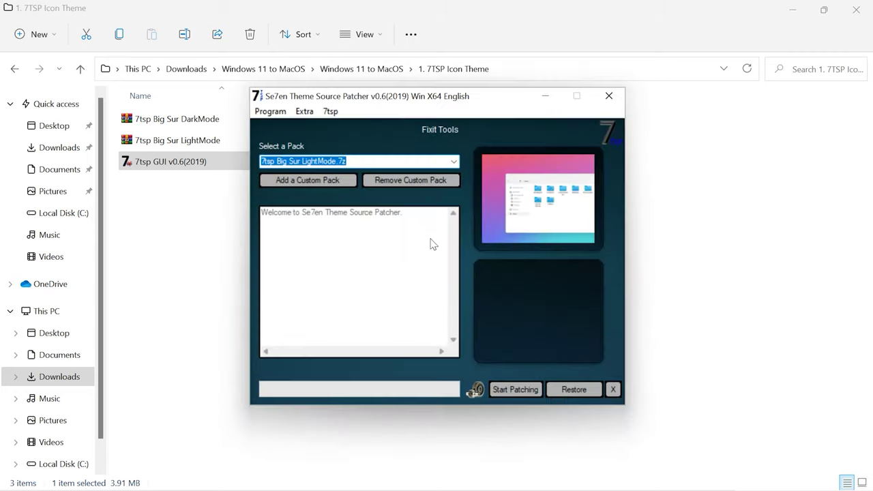
Restore the system files that 7tsp backed up on its first run, confirming the restore.
left_click(575, 394)
left_click(358, 279)
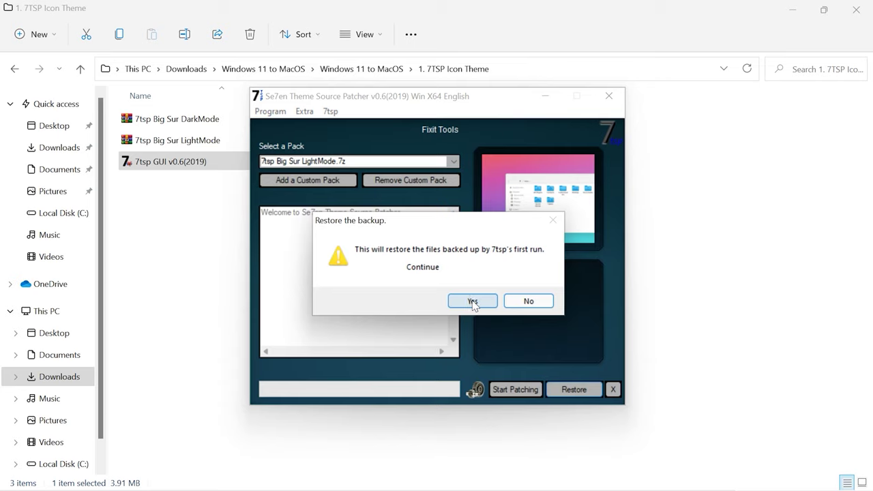
left_click(473, 301)
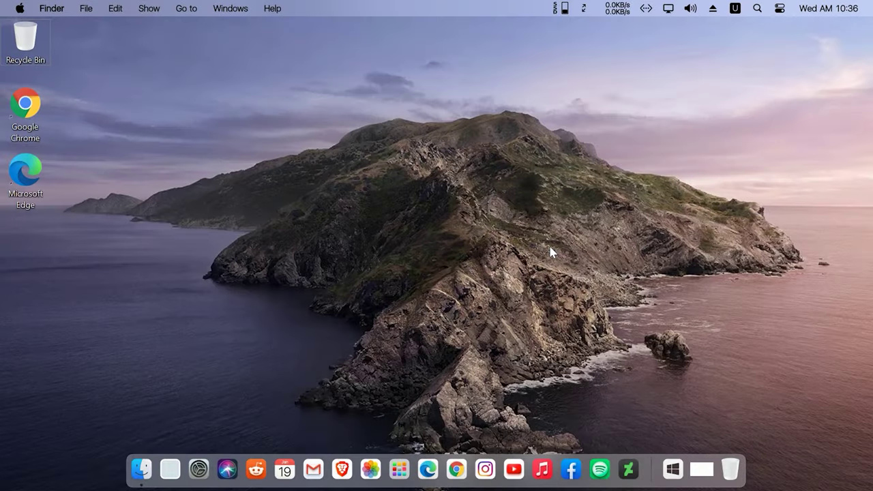
Turn off Auto start at boot in the MyDockFinder preferences, close them and end the dock program.
right_click(656, 471)
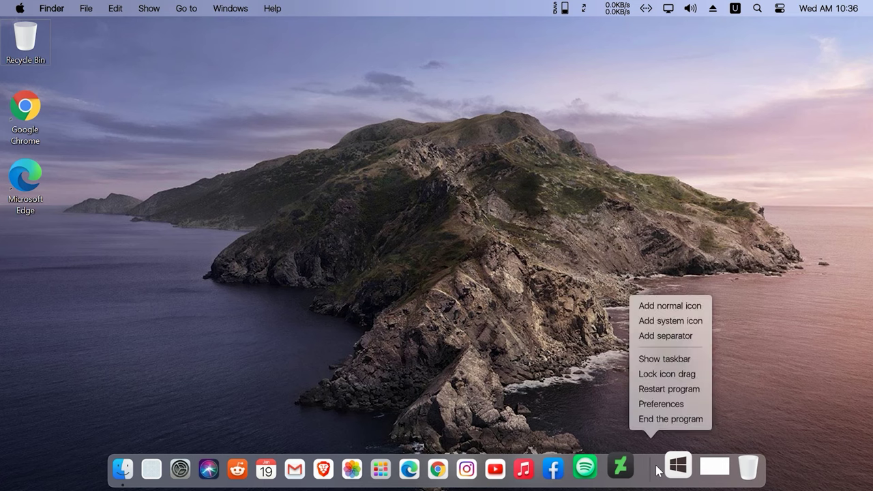
left_click(657, 403)
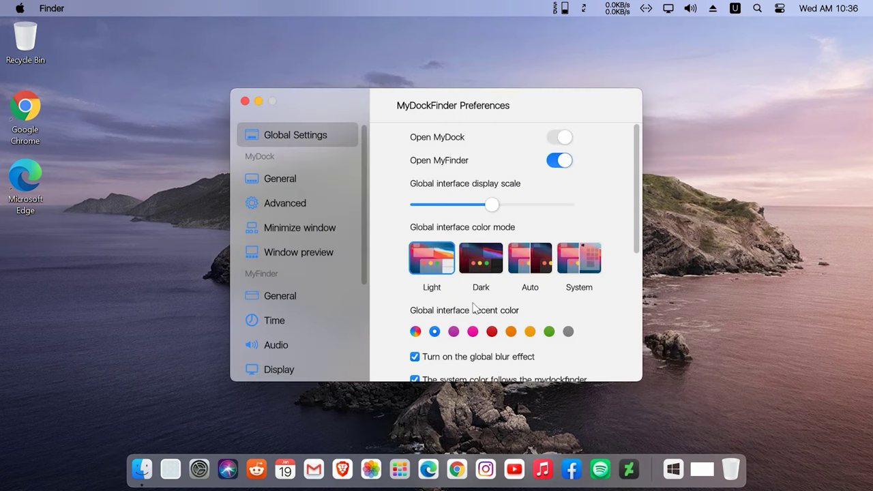
left_click_drag(638, 224, 637, 298)
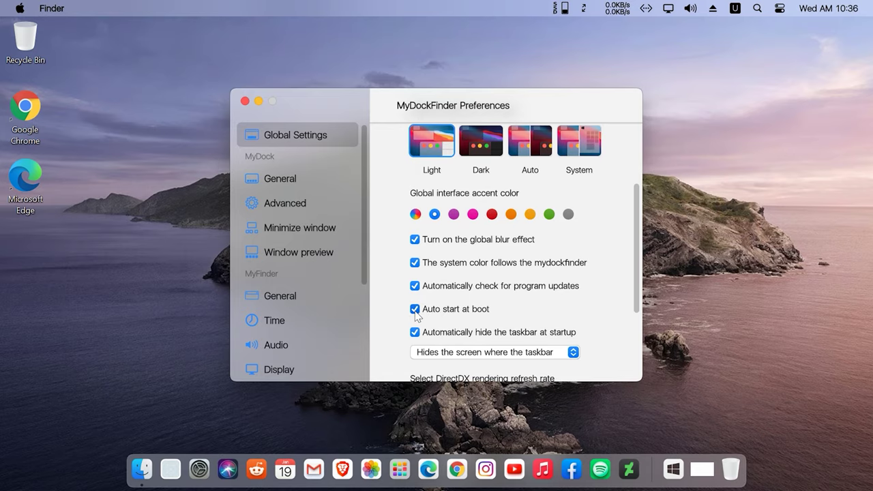
left_click(415, 309)
left_click(395, 350)
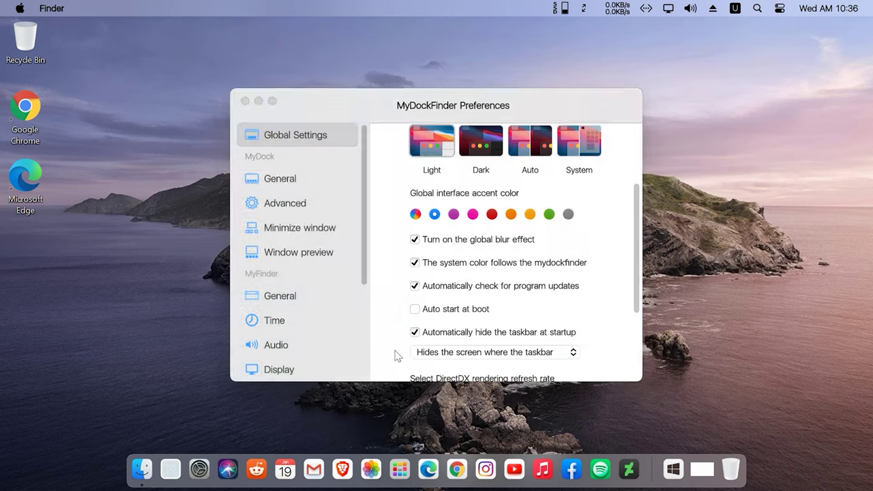
left_click(243, 102)
right_click(657, 471)
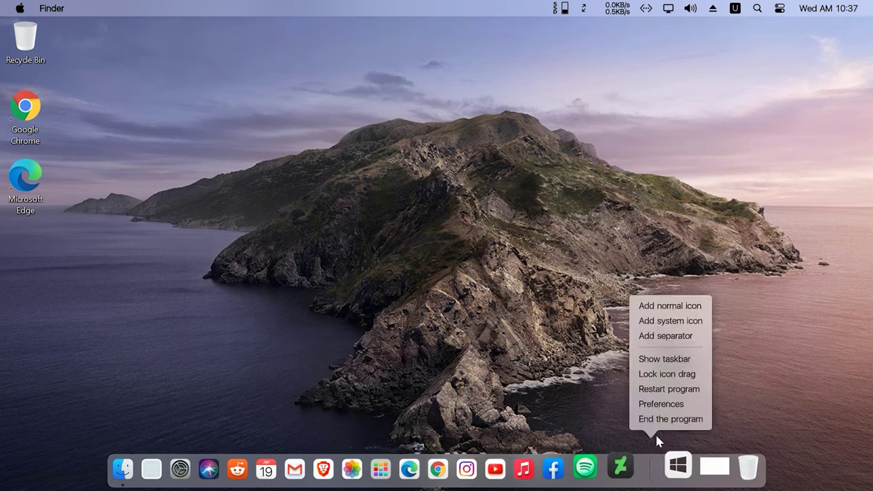
left_click(658, 419)
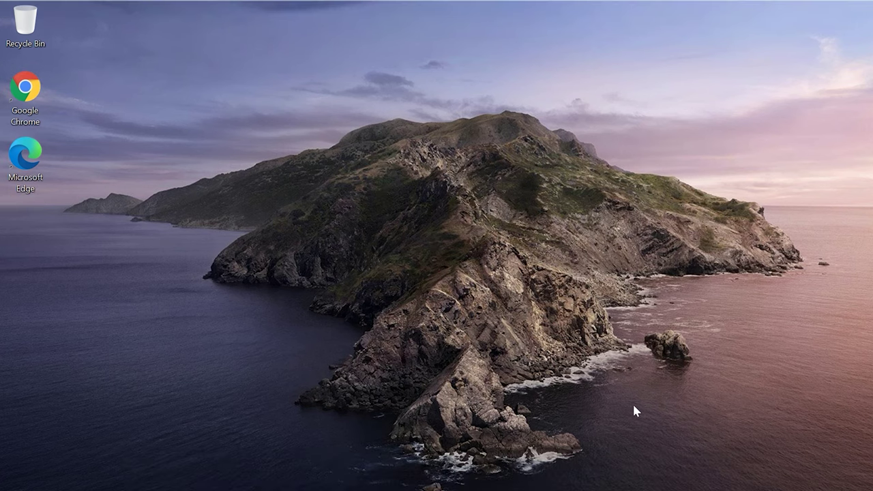
Set the taskbar icon size to M in the StartAllBack configuration and close the window.
right_click(334, 14)
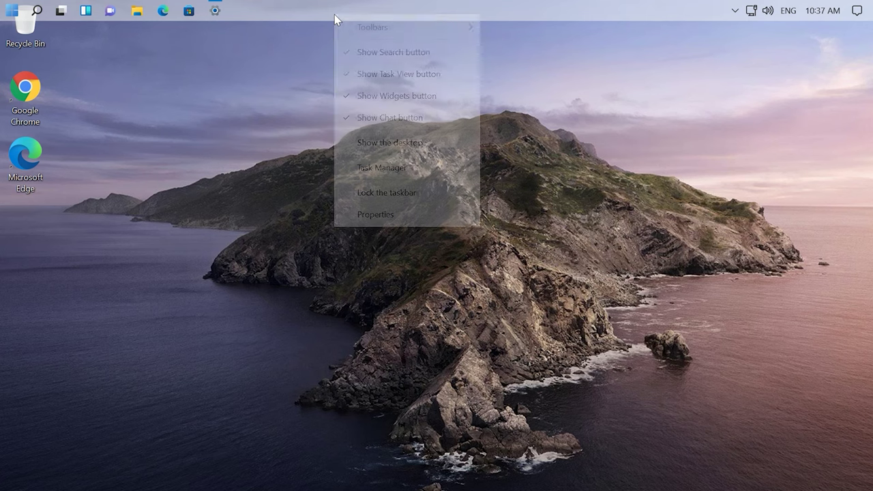
left_click(387, 217)
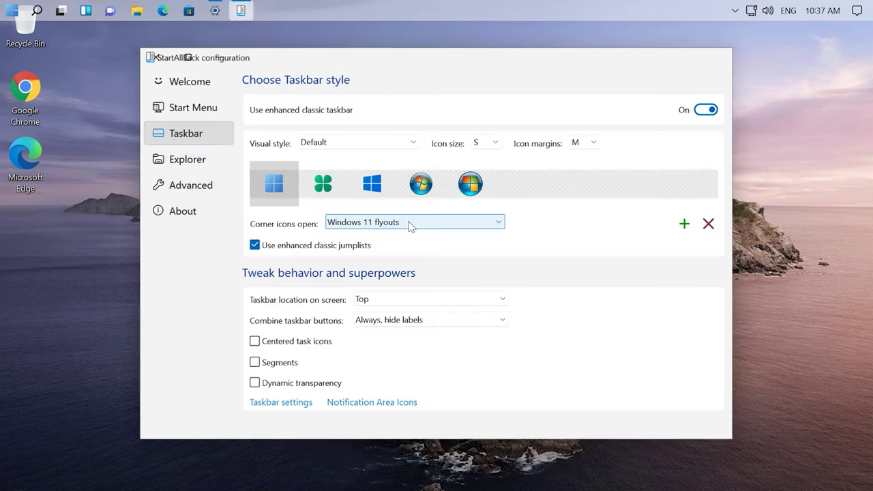
left_click(486, 143)
left_click(480, 167)
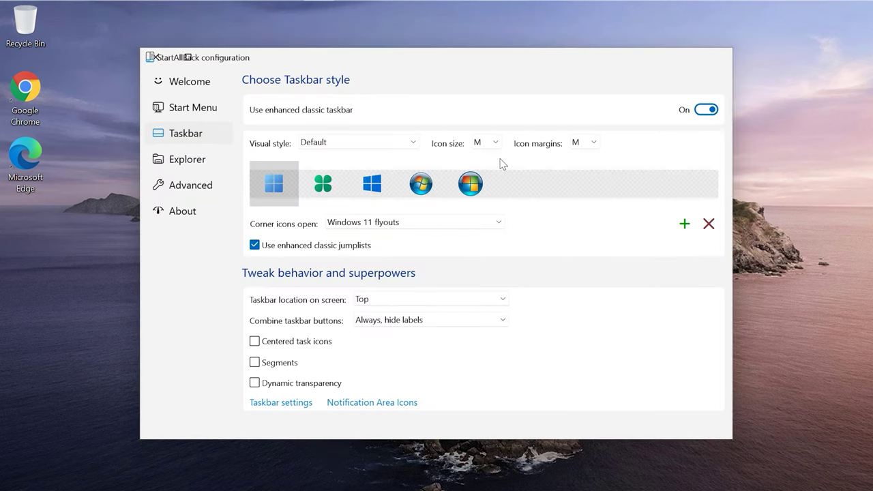
double_click(150, 57)
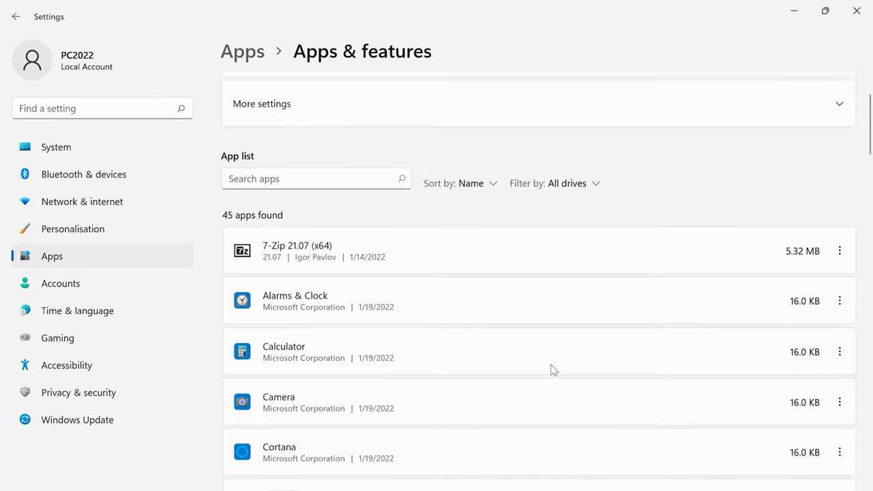
Uninstall StartAllBack from the installed apps list, including its settings and license data.
scroll(550, 368, "down", 5)
scroll(550, 367, "down", 10)
scroll(551, 370, "down", 6)
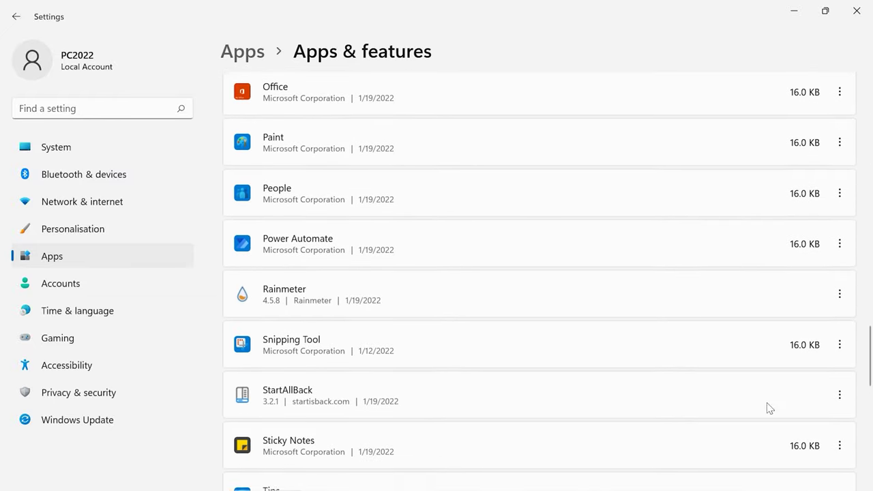
left_click(840, 395)
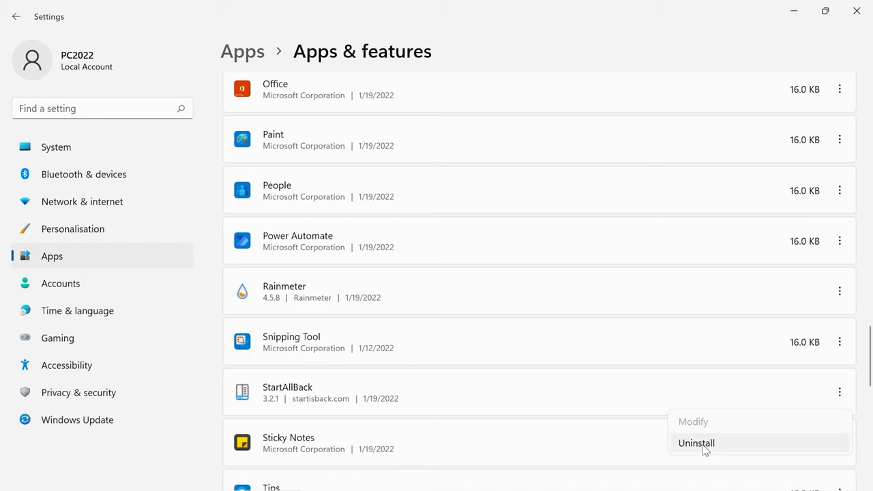
left_click(696, 443)
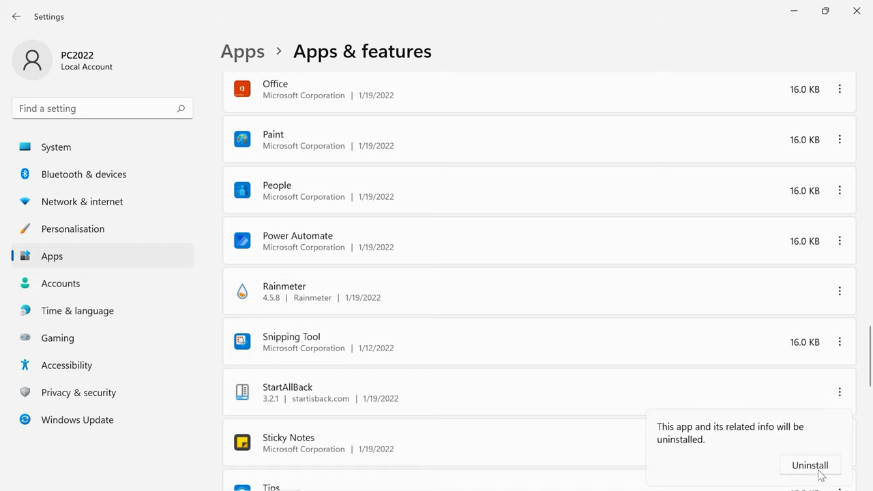
left_click(810, 469)
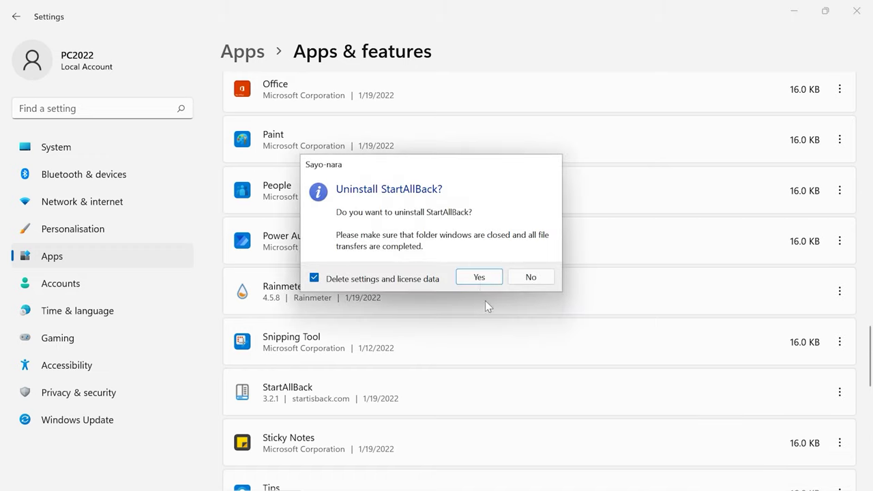
left_click(480, 278)
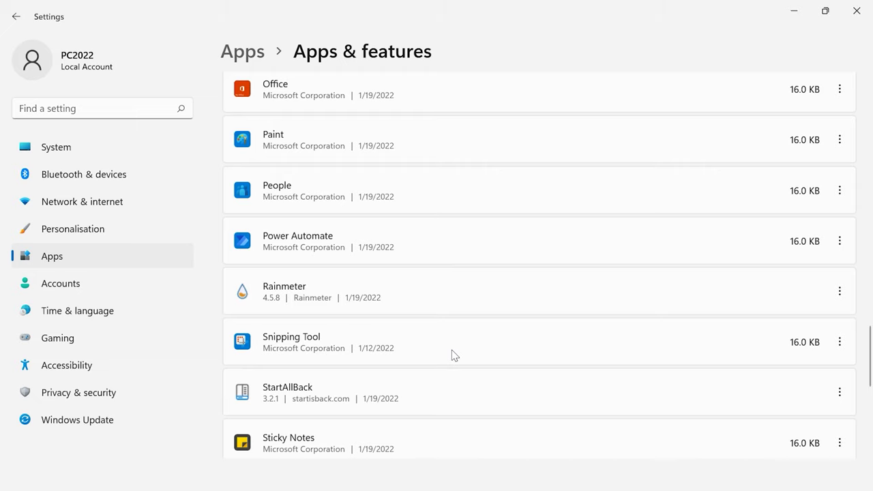
Uninstall Rainmeter from the installed apps list, allow its uninstaller to make changes and close it when complete.
left_click(840, 291)
left_click(702, 345)
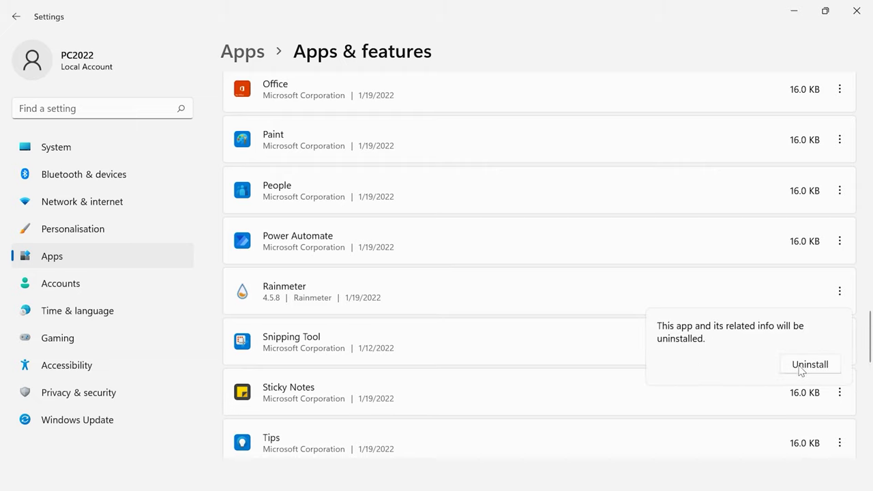
left_click(808, 365)
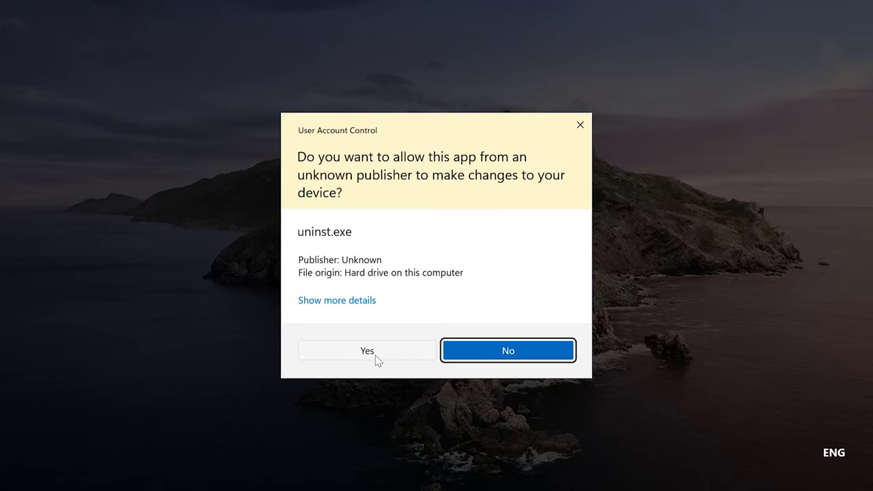
left_click(376, 358)
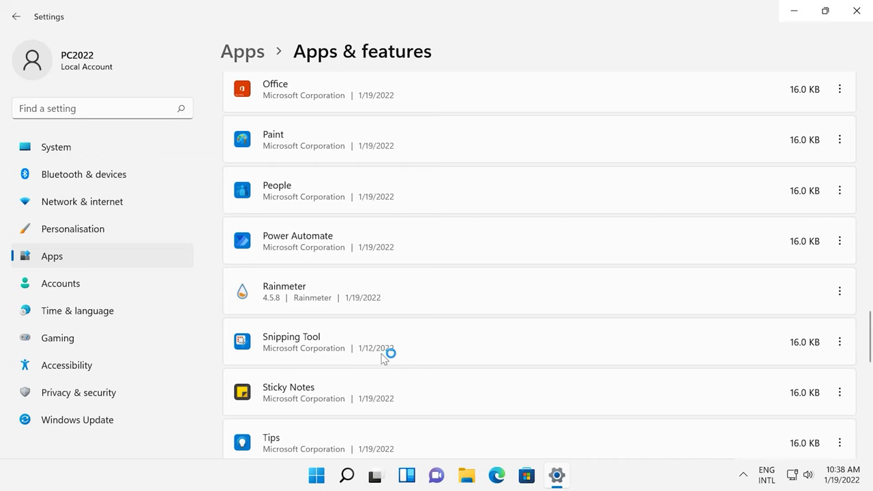
left_click(513, 346)
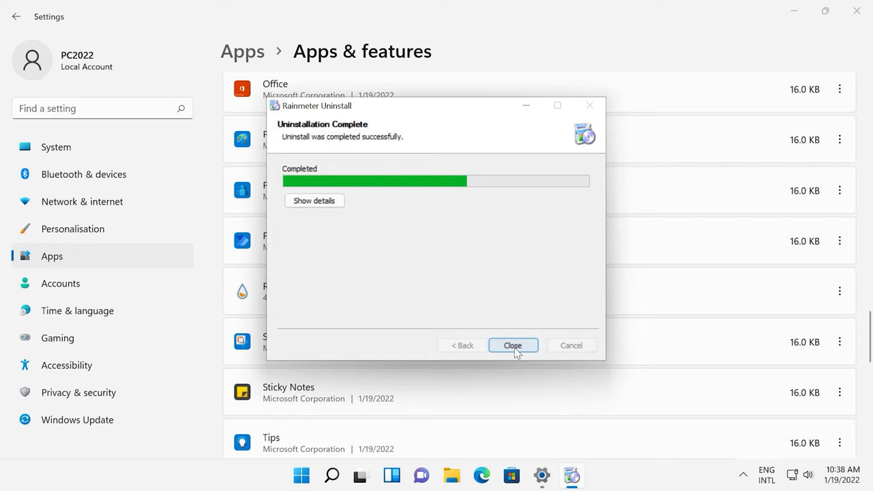
left_click(513, 345)
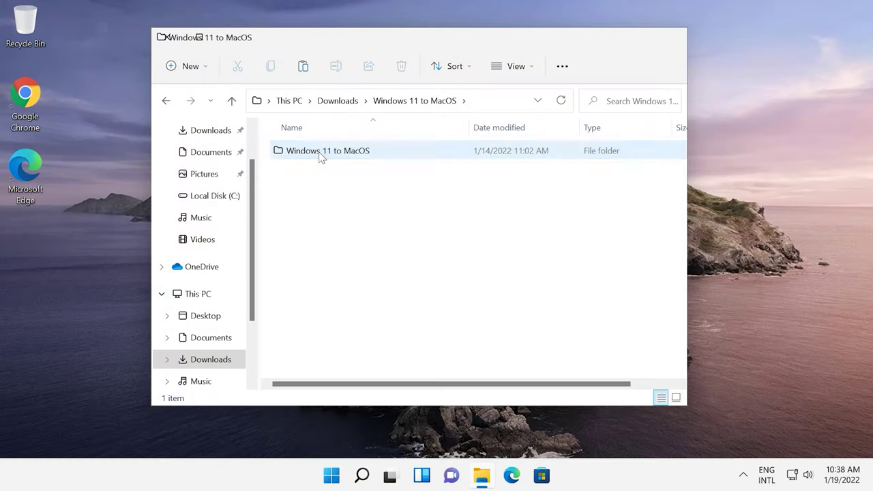
Run 7tsp GUI v0.6(2019) from the 1. 7TSP Icon Theme folder inside Windows 11 to MacOS with administrator approval.
double_click(320, 155)
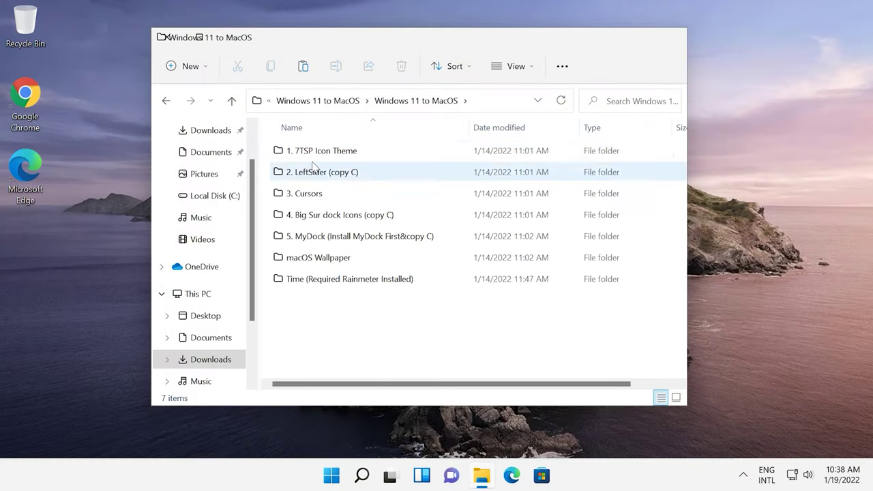
double_click(325, 156)
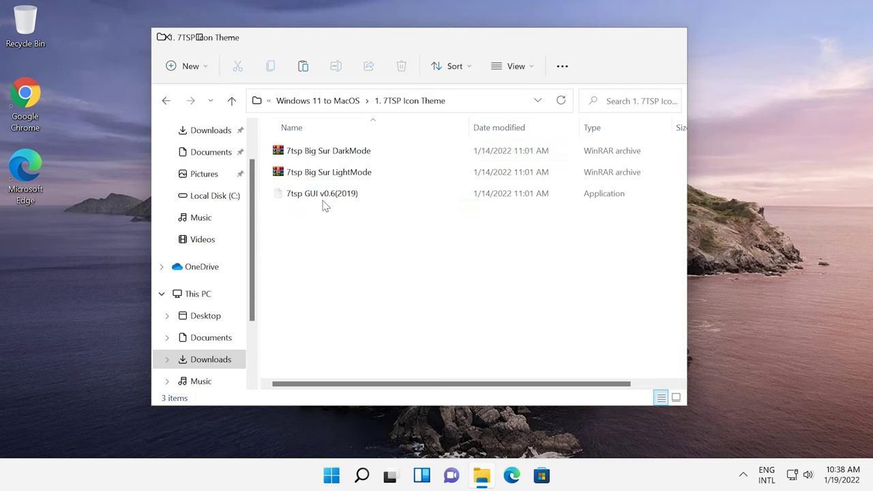
double_click(315, 196)
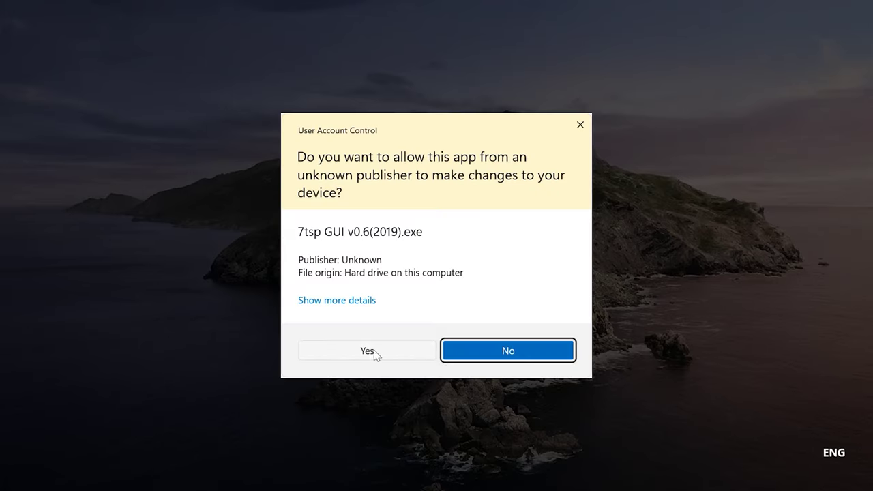
left_click(374, 352)
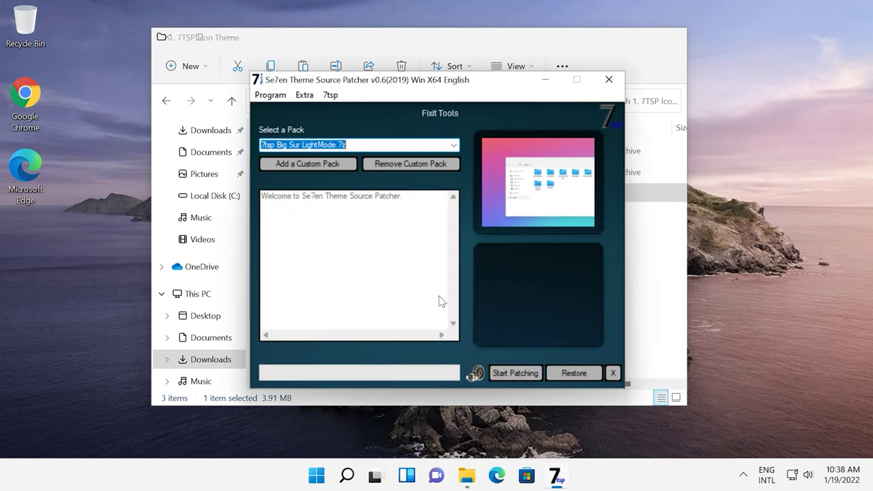
Restore the original system icon files from the 7tsp backup and reboot the computer.
left_click(571, 375)
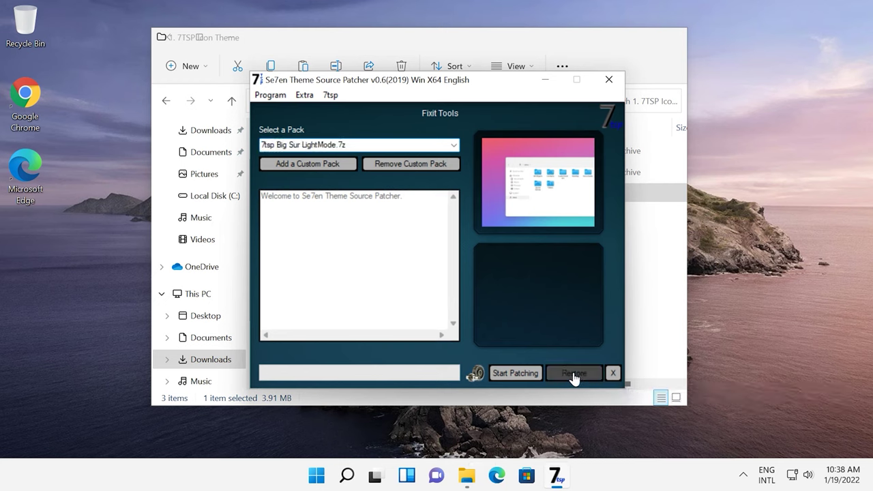
left_click(350, 269)
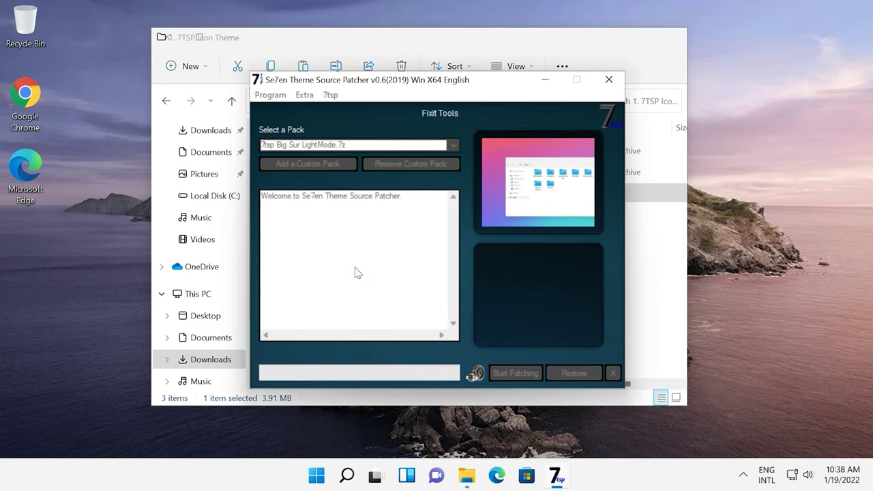
left_click(467, 285)
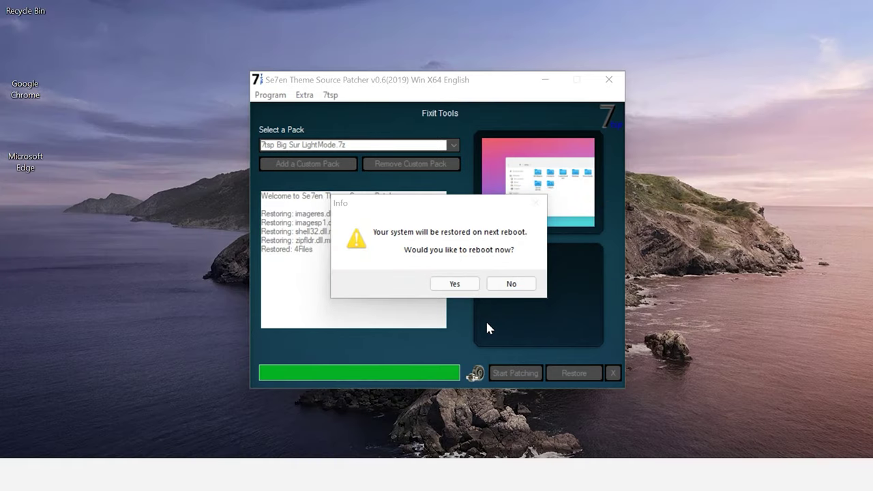
left_click(454, 285)
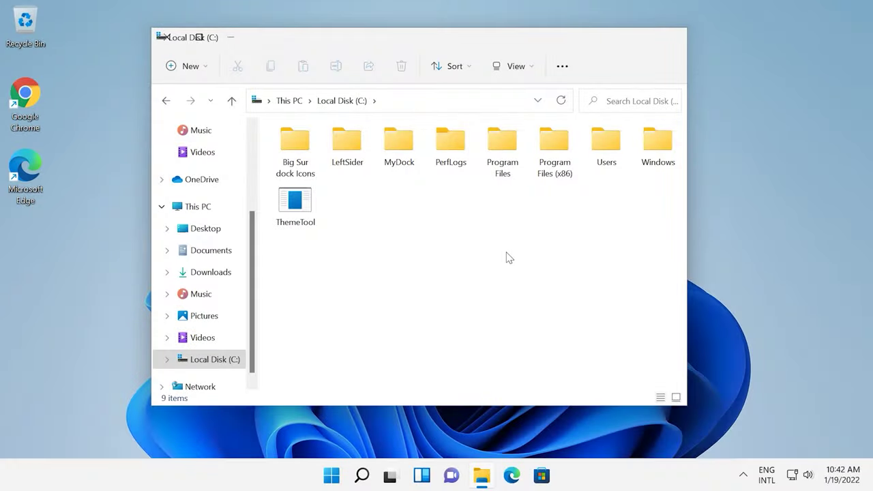
Delete the LeftSider folder from Local Disk (C:).
left_click(345, 154)
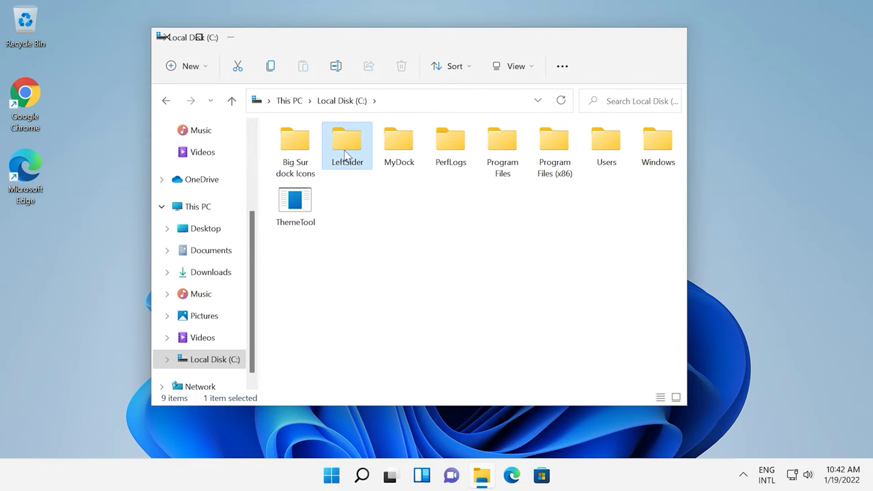
right_click(345, 154)
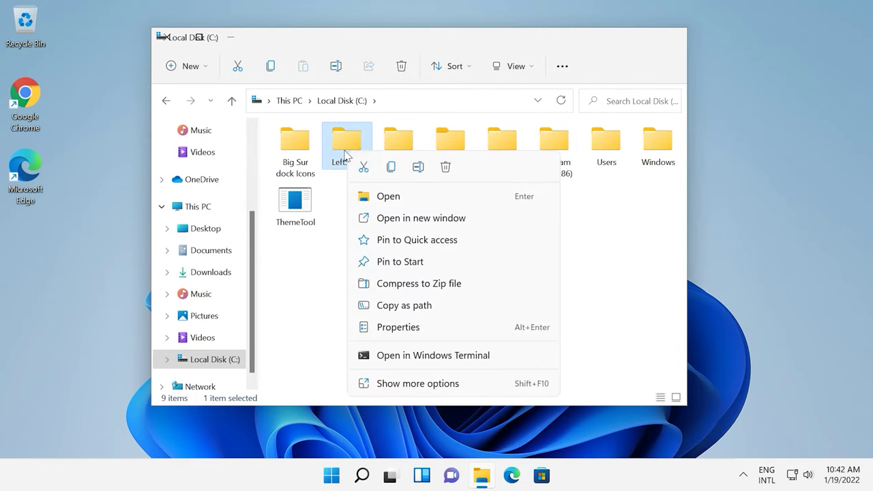
left_click(445, 167)
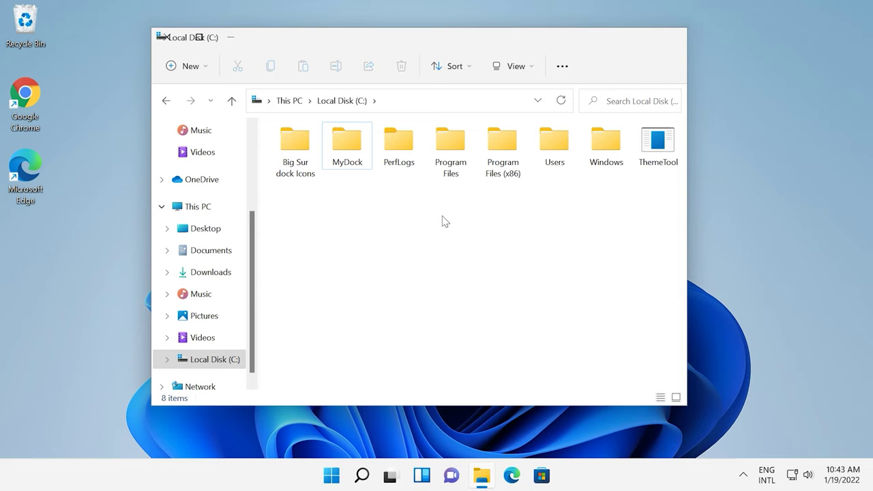
Open the Start-up folder by running shell:startup and delete the leftsider application from it.
right_click(331, 476)
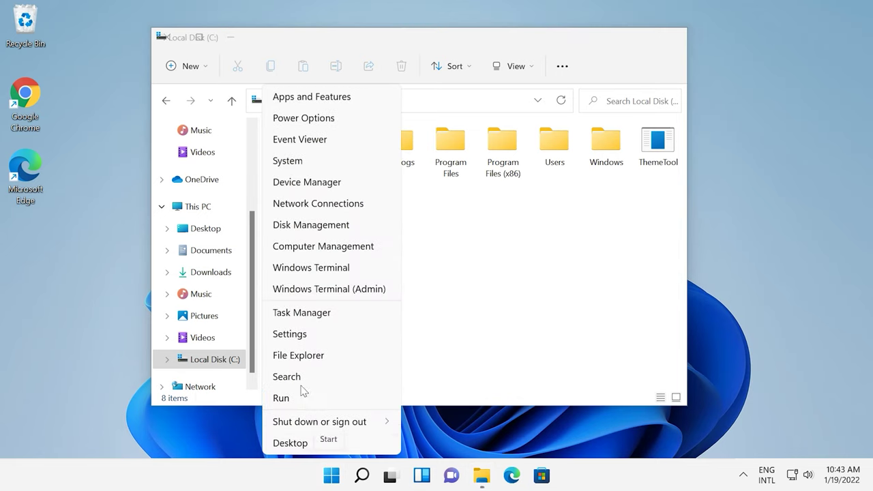
left_click(281, 398)
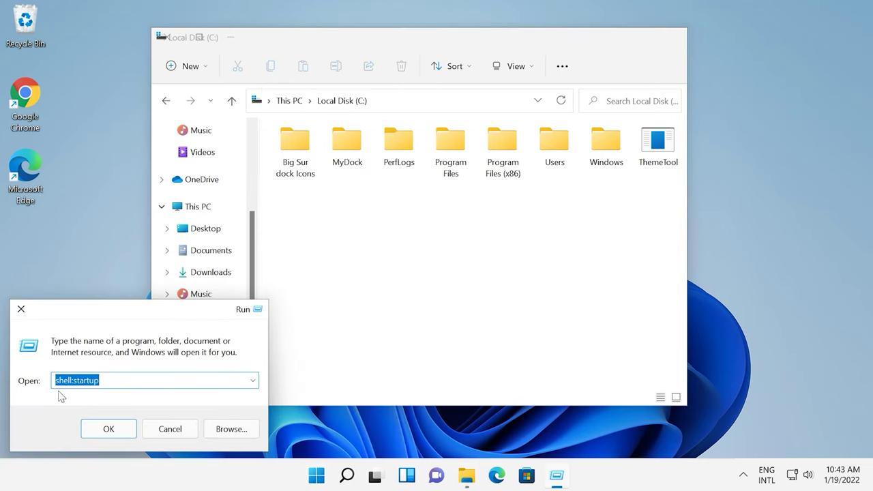
left_click(120, 434)
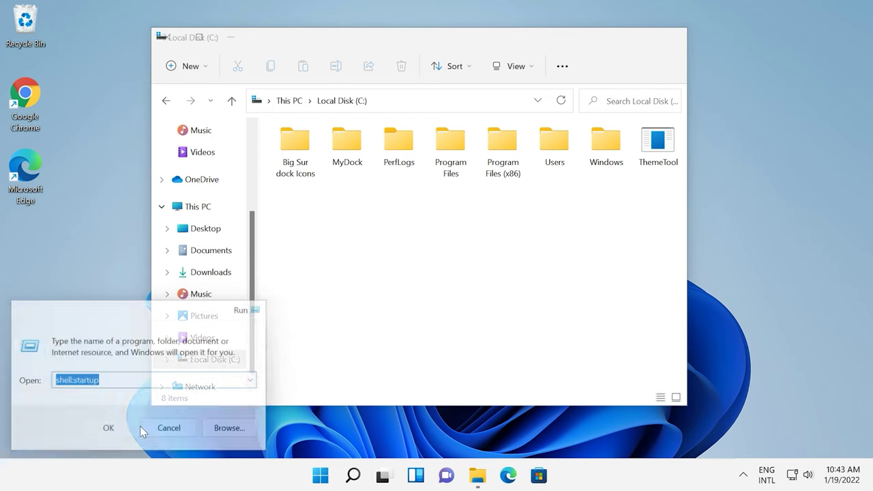
left_click(310, 170)
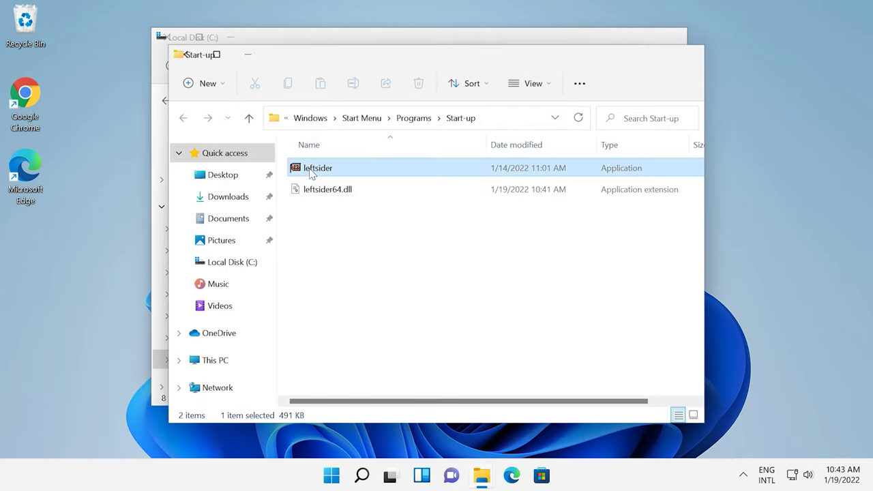
right_click(362, 171)
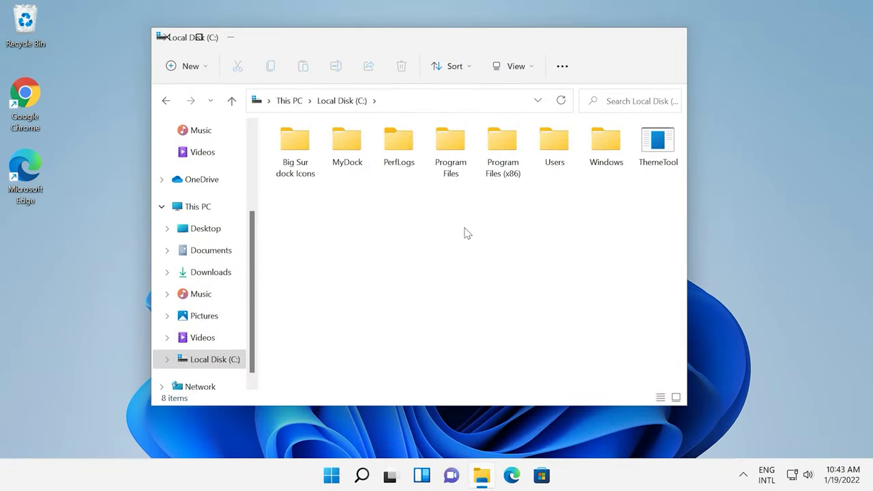
Run ThemeTool from Local Disk (C:) as administrator, approve its access and agree to its license.
left_click(656, 146)
right_click(659, 148)
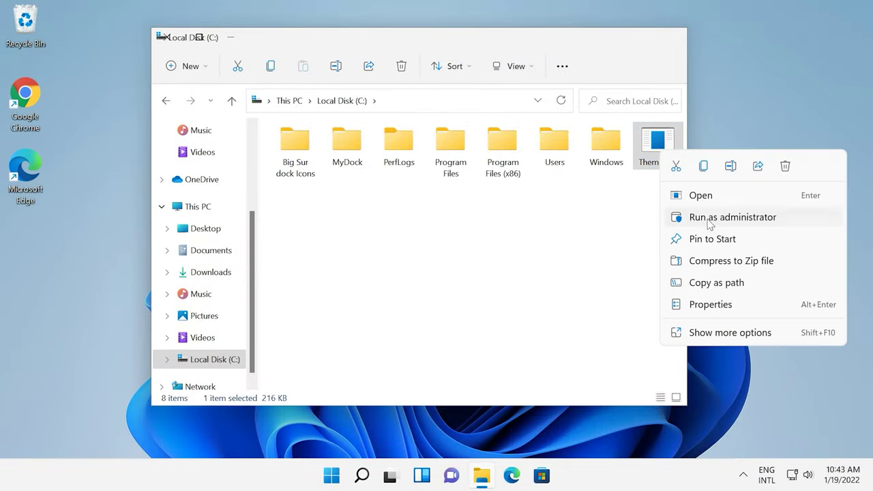
left_click(709, 218)
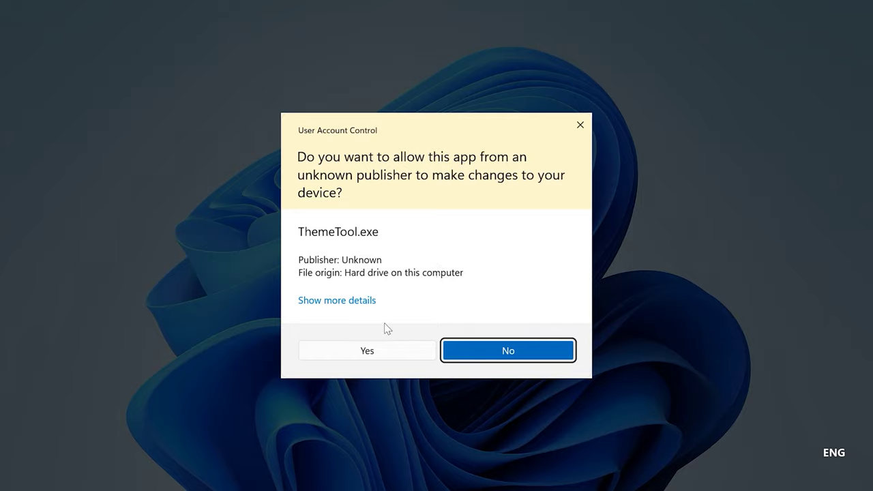
left_click(377, 353)
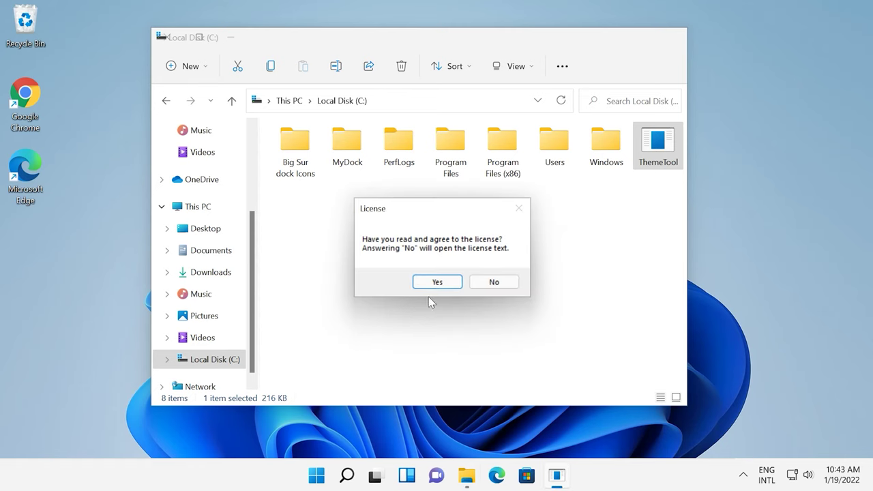
left_click(437, 283)
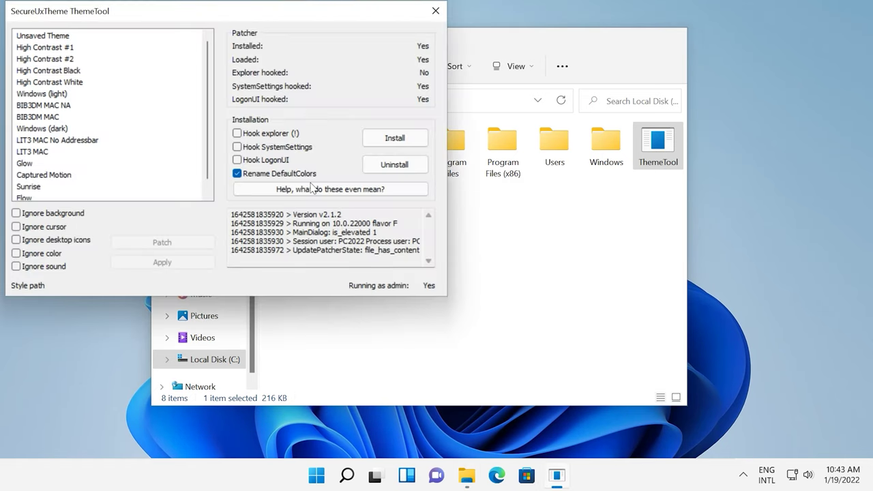
Uninstall the SecureUxTheme patcher with Hook SystemSettings and Hook LogonUI selected, and close ThemeTool.
left_click(283, 148)
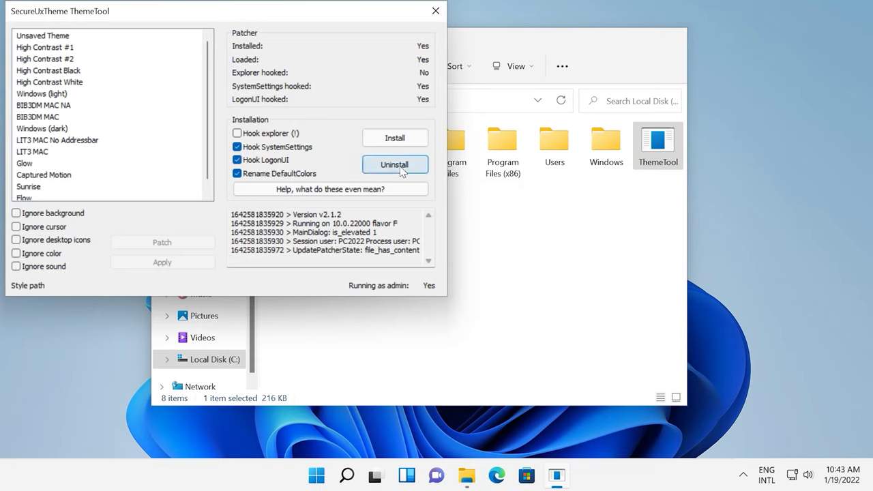
left_click(390, 168)
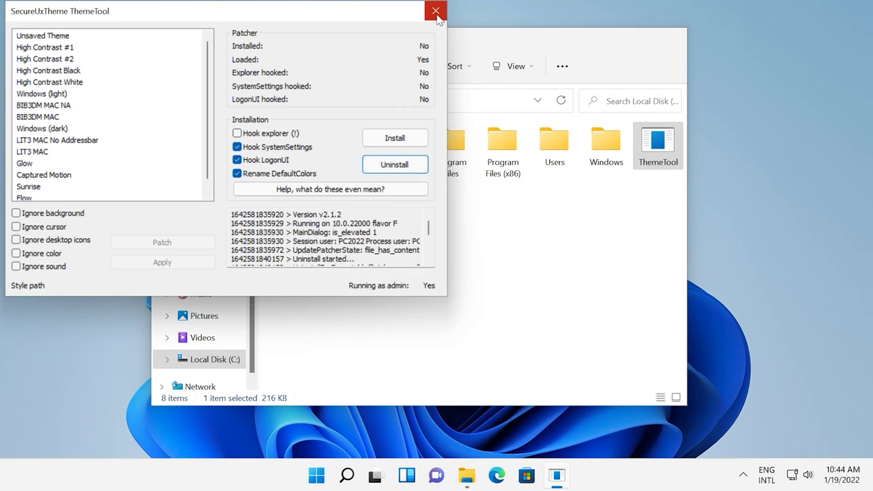
left_click(437, 15)
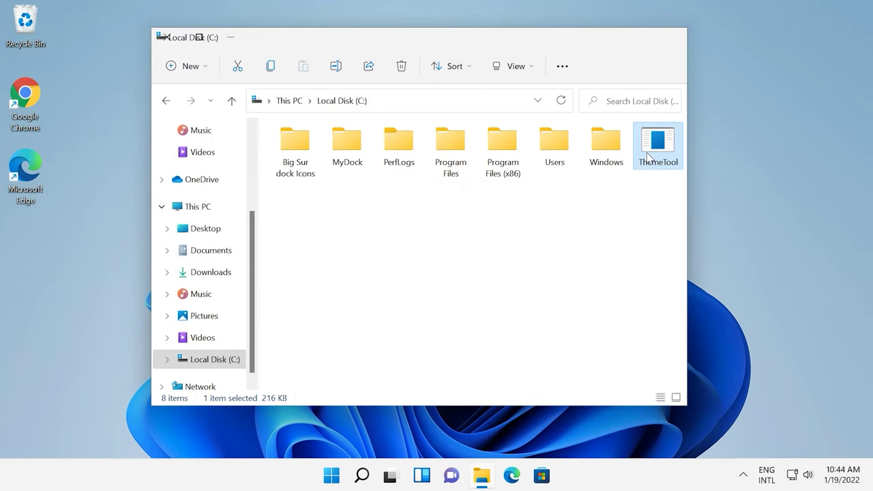
Delete the ThemeTool file from Local Disk (C:) and open the computer's power options.
key("Delete")
left_click(393, 202)
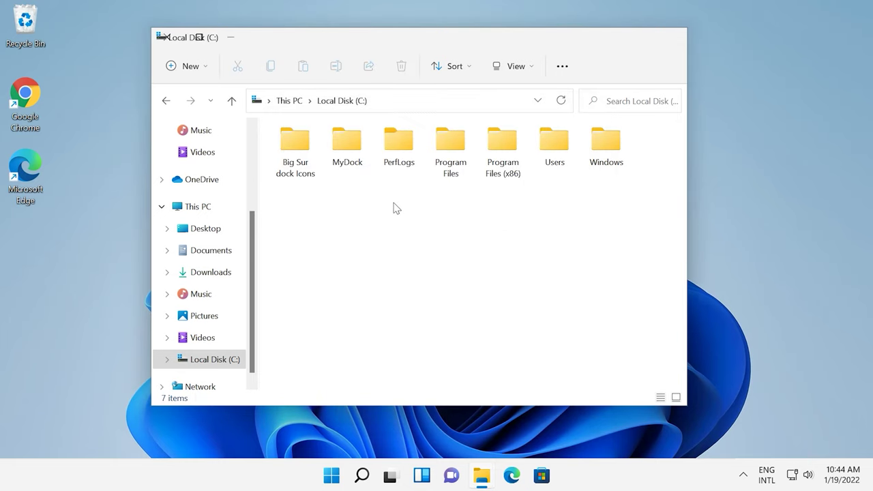
left_click(332, 479)
left_click(604, 428)
Delete the MyDock and Big Sur dock Icons folders from Local Disk (C:).
left_click(353, 155)
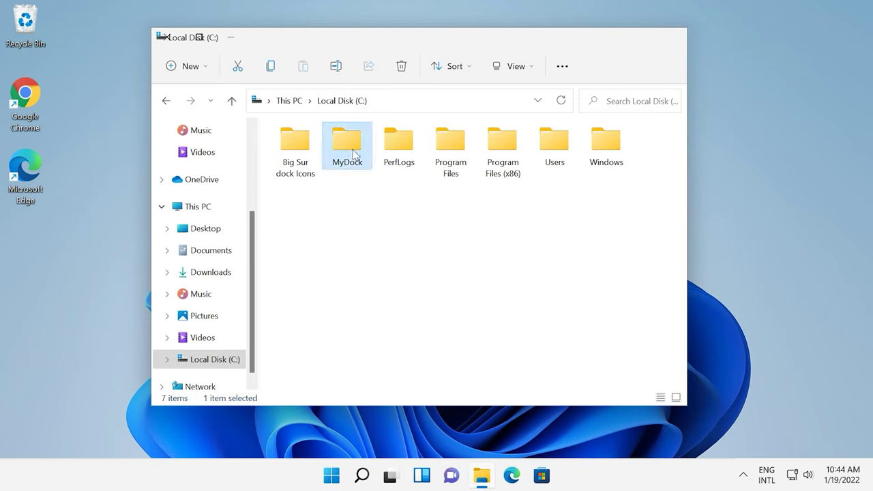
key("Delete")
right_click(305, 152)
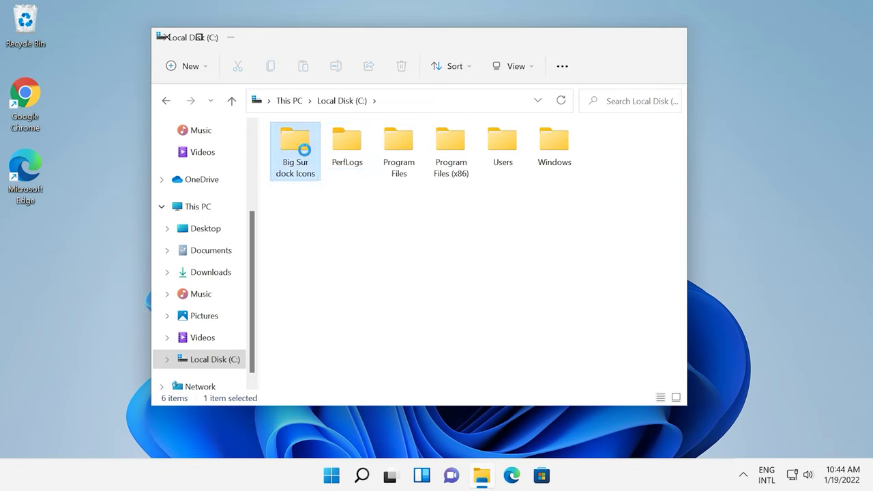
left_click(409, 170)
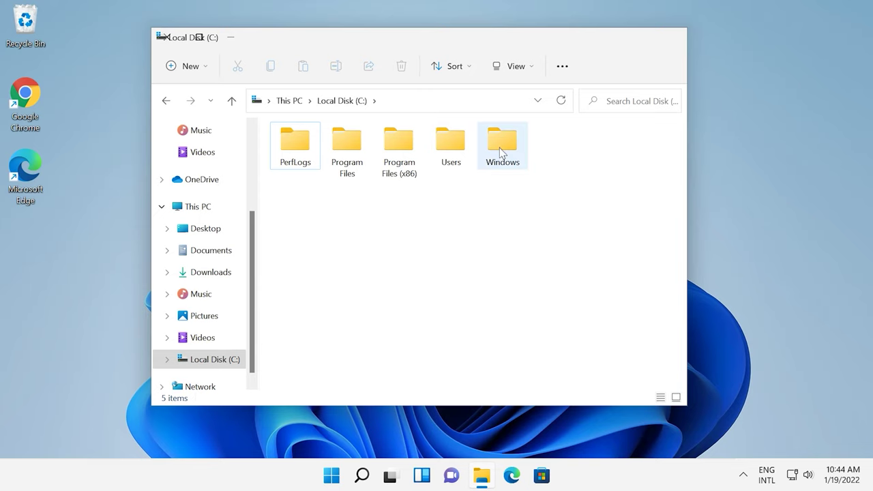
Maximize the file window and open the Themes folder inside Windows > Resources.
left_click(195, 39)
double_click(354, 124)
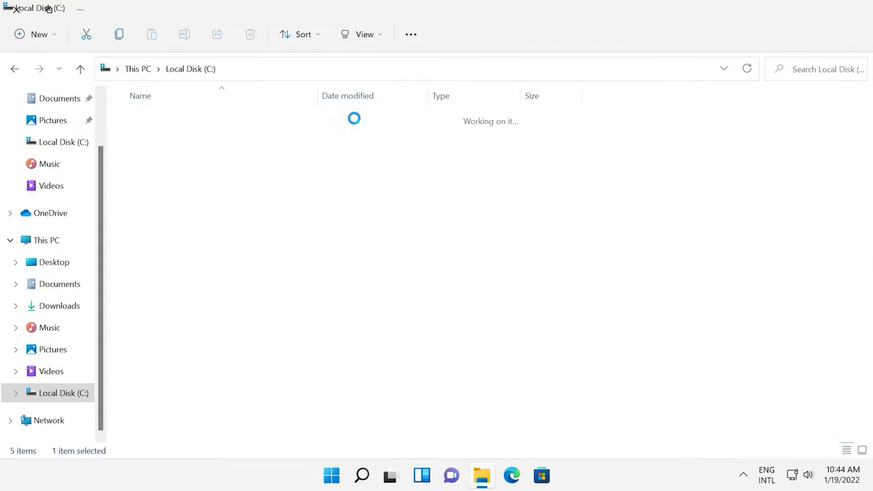
scroll(197, 403, "down", 10)
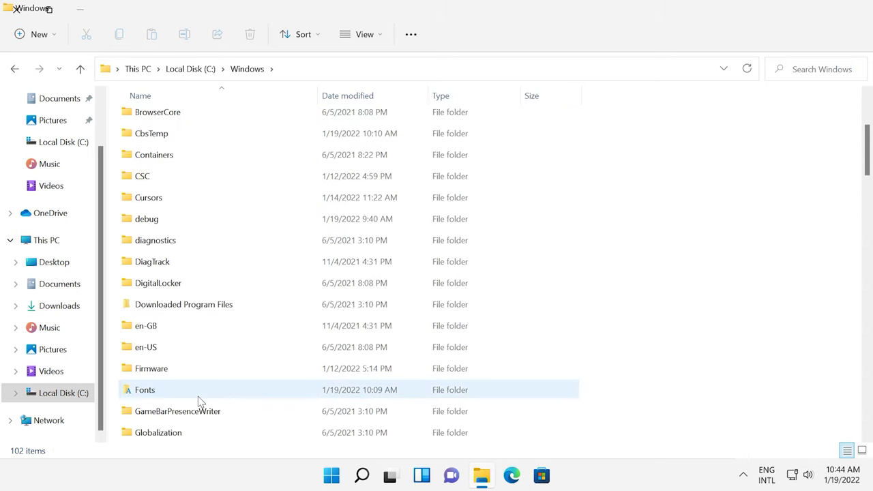
scroll(198, 396, "down", 2)
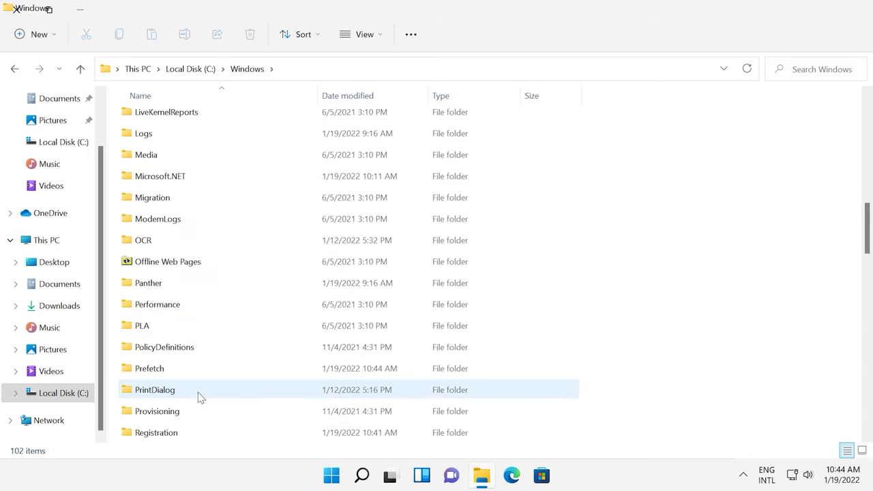
double_click(183, 410)
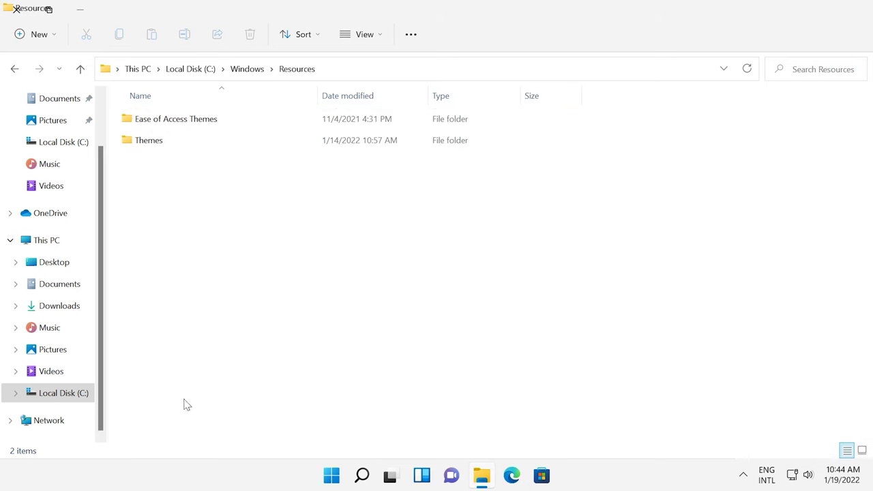
double_click(151, 140)
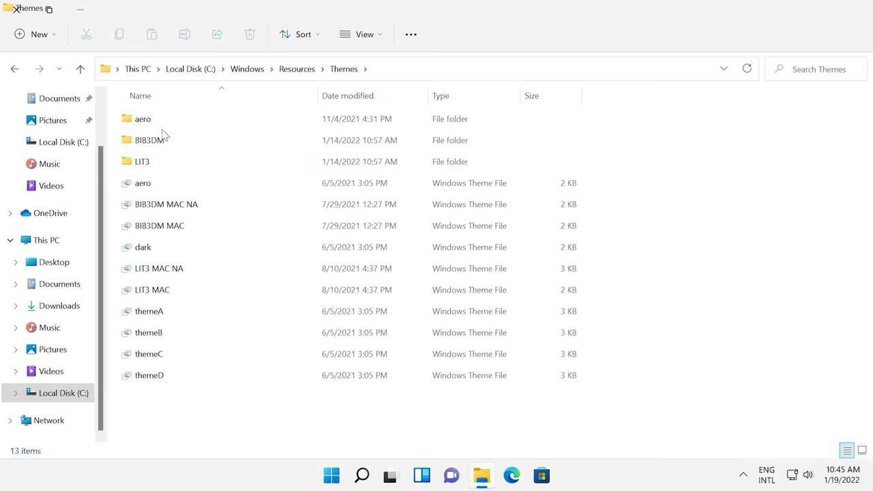
Delete the BIB3DM and LIT3 folders together with the BIB3DM MAC NA, BIB3DM MAC, LIT3 MAC NA and LIT3 MAC theme files.
left_click(159, 163)
left_click(156, 143, "ctrl")
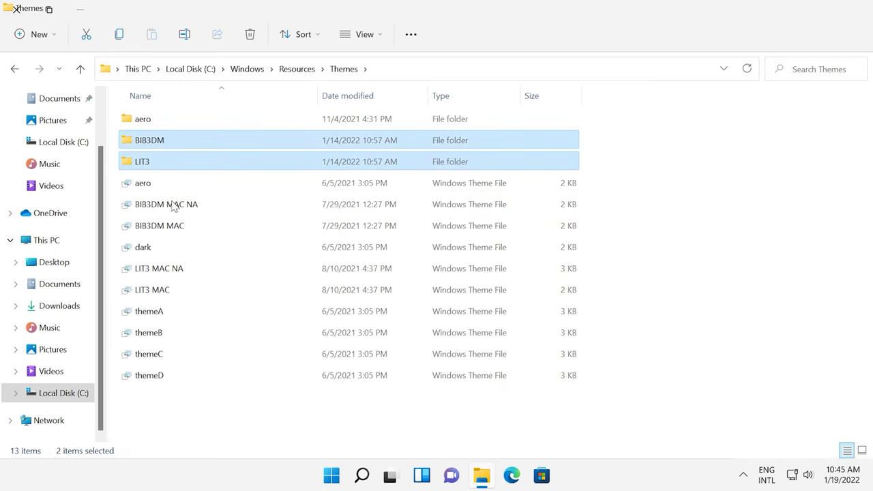
left_click(174, 209, "ctrl")
left_click(172, 225, "ctrl")
left_click(181, 270, "ctrl")
left_click(174, 292, "ctrl")
right_click(176, 292)
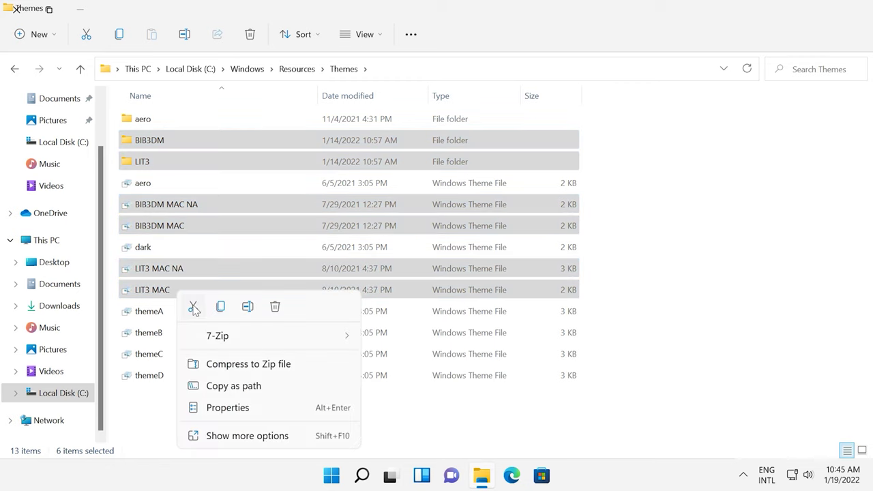
left_click(275, 308)
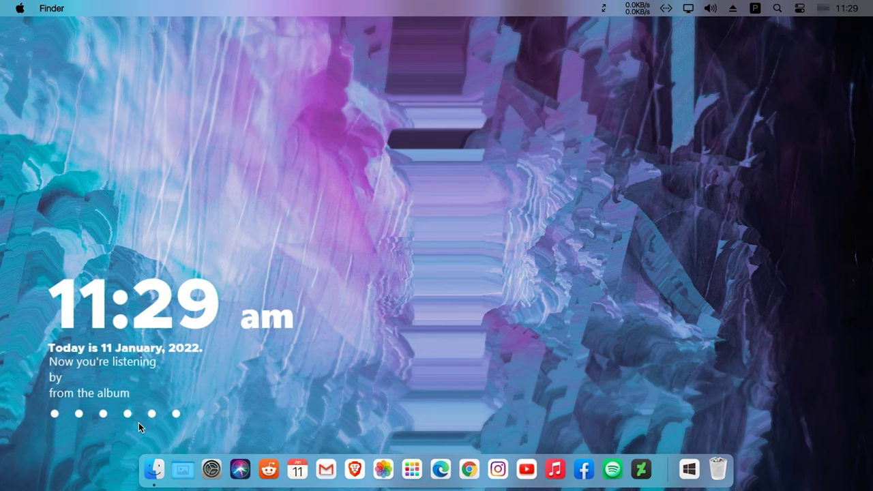
Look through the app launcher and the Finder and File menus of the macOS-style desktop.
left_click(155, 467)
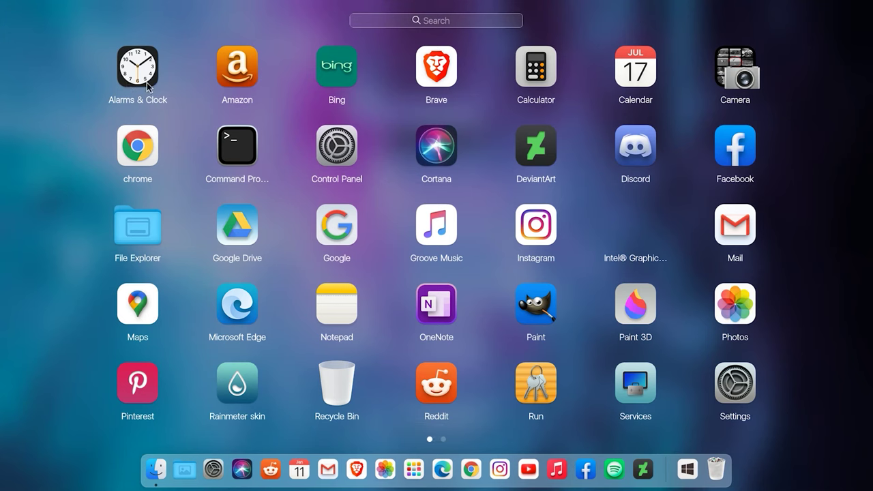
left_click_drag(784, 216, 627, 256)
key("Escape")
left_click(53, 9)
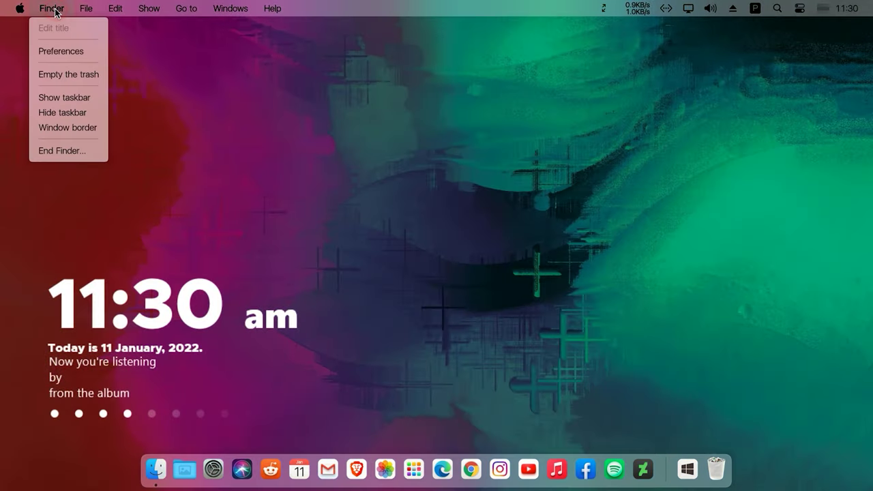
left_click(89, 9)
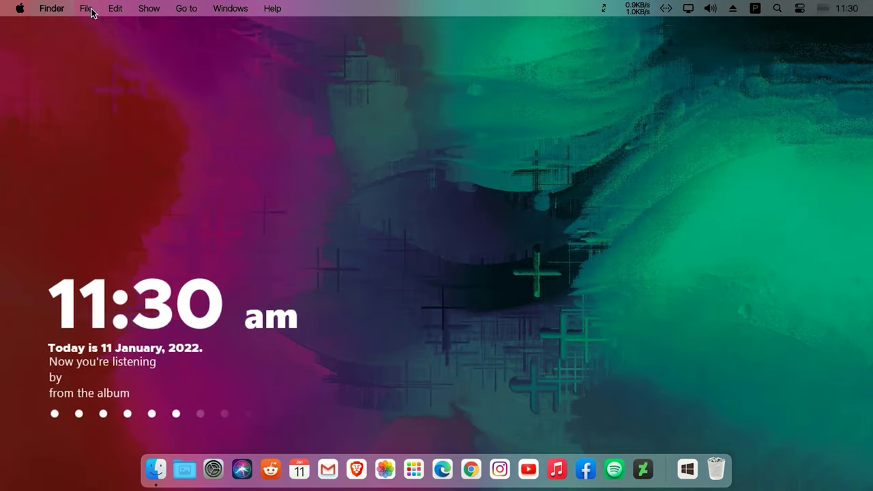